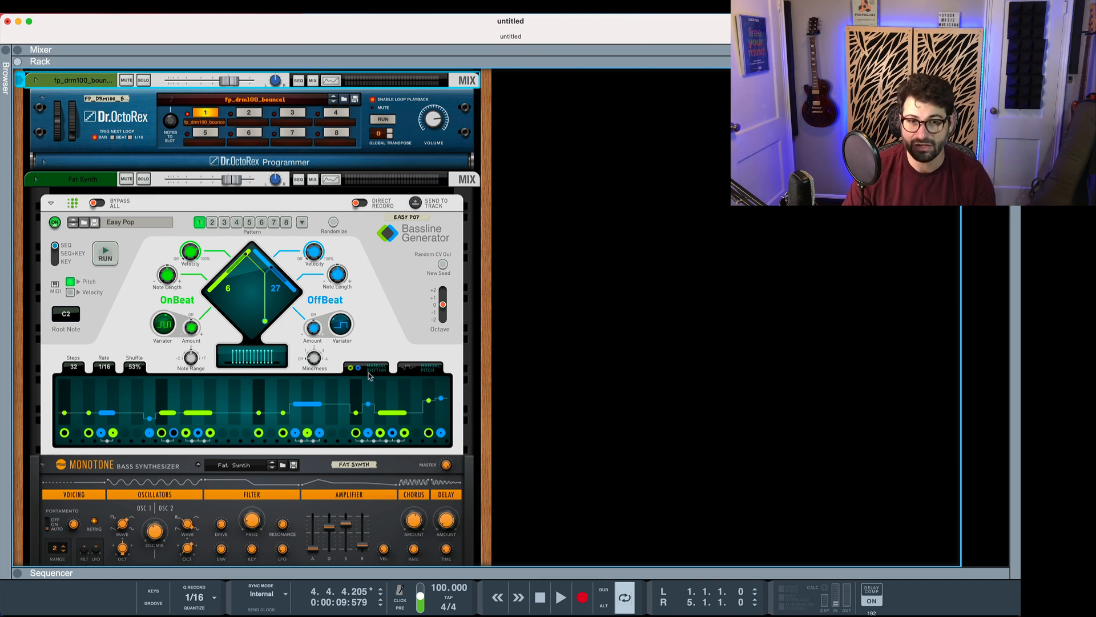
click(434, 369)
click(434, 370)
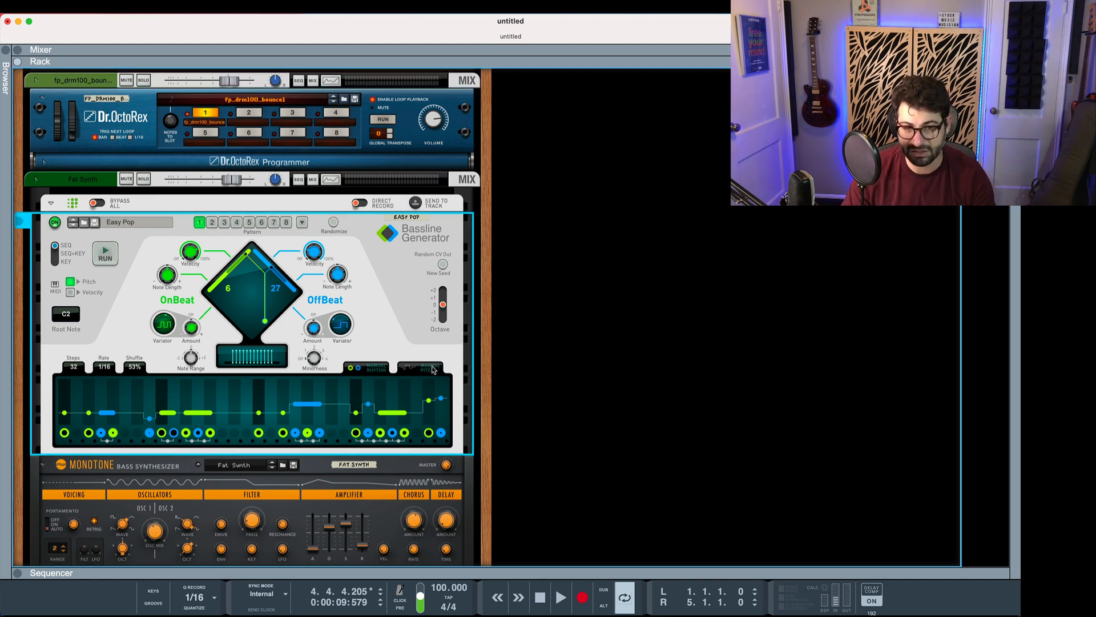
click(377, 370)
click(382, 371)
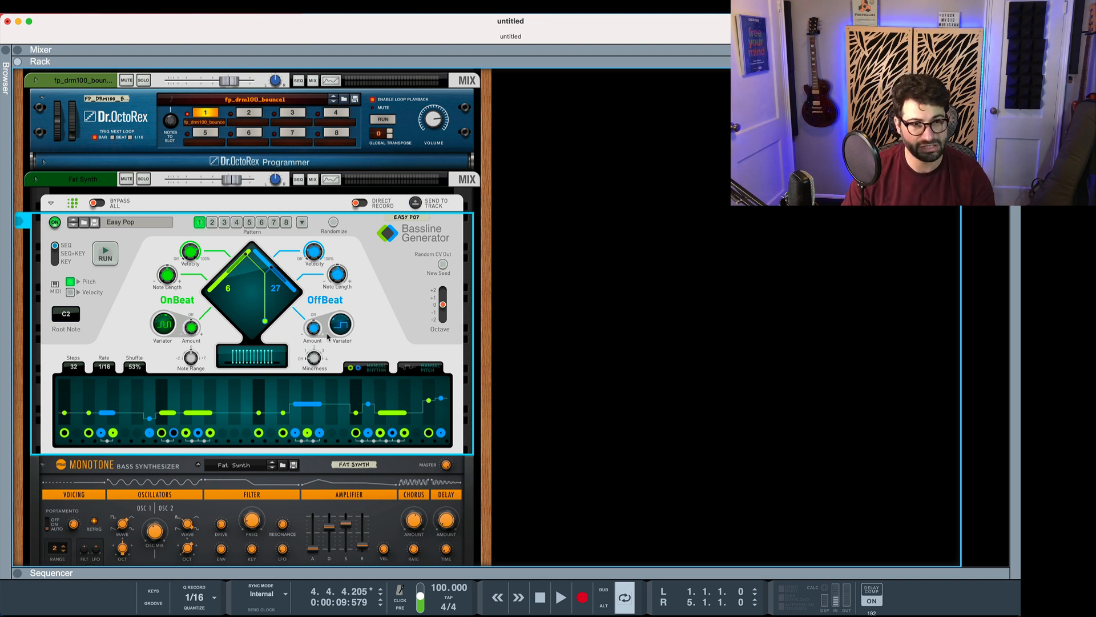
Mute the Fat Synth mix channel and the fp_drm100 bounce drum loop channel.
scroll(100, 310, up, 3)
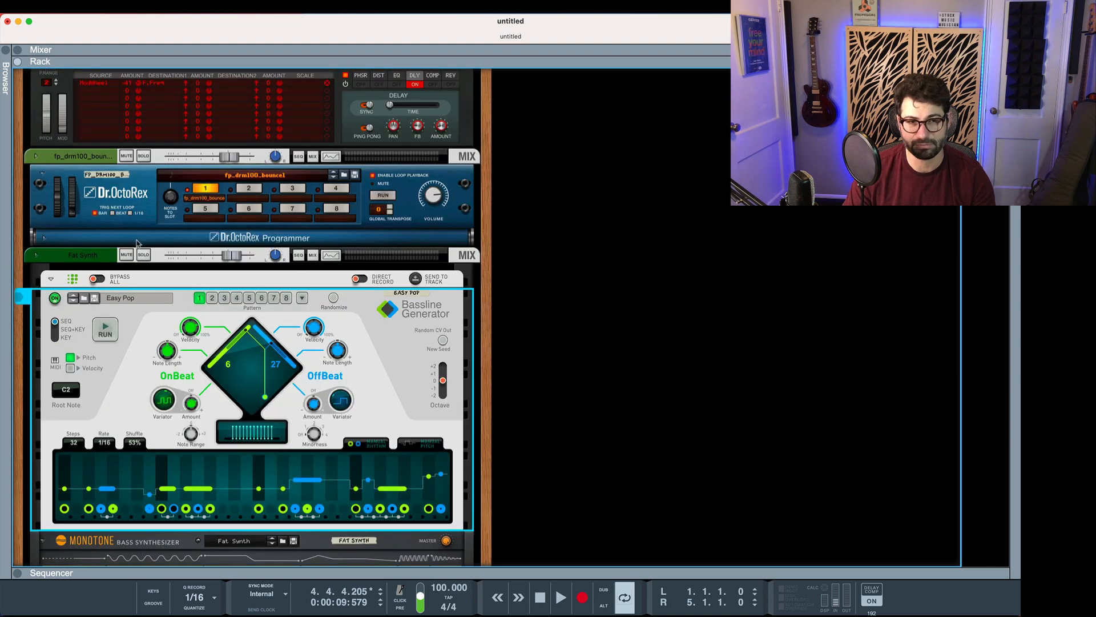
click(127, 255)
click(126, 156)
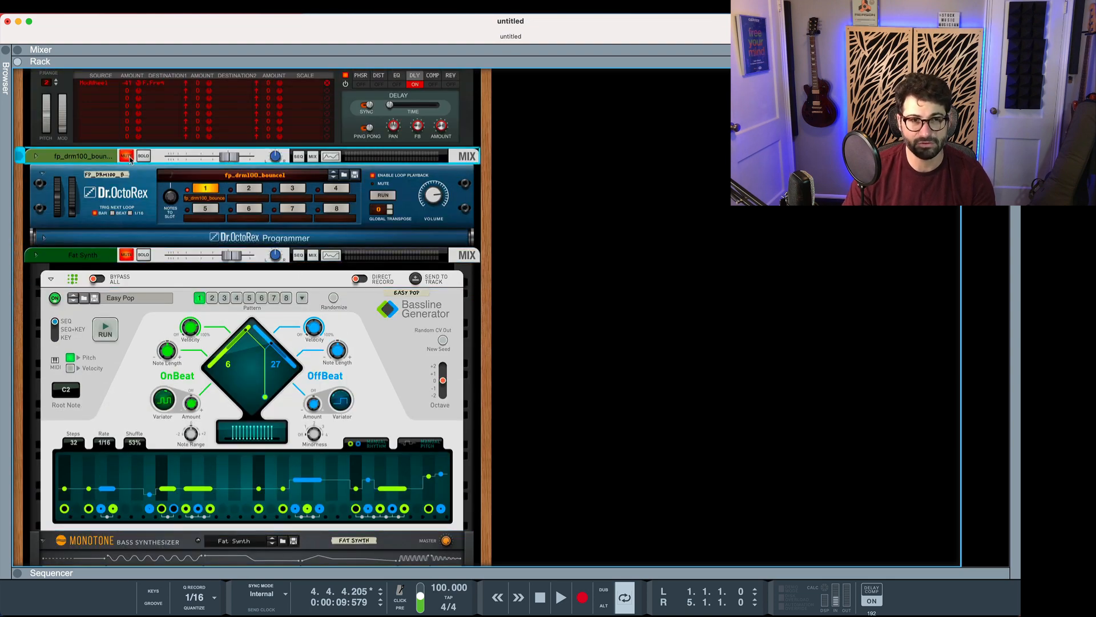
Unmute the 1999 Binary Bass mix channel and the ny_drm120 drum loop channel above it.
scroll(177, 303, up, 12)
scroll(177, 303, up, 11)
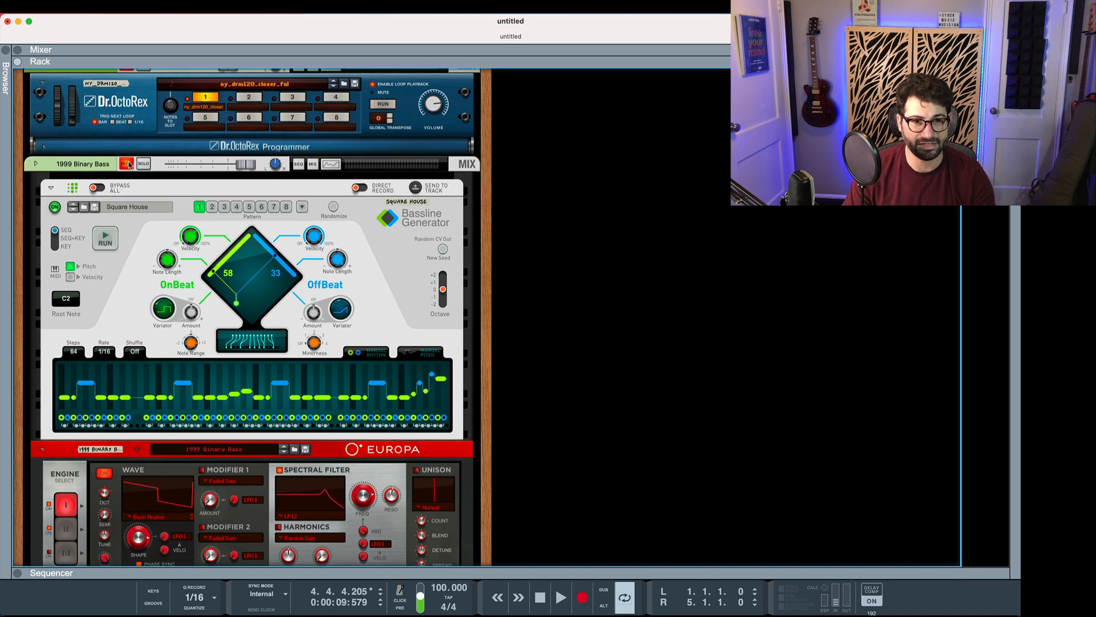
click(126, 164)
scroll(131, 205, up, 6)
click(127, 249)
scroll(332, 339, down, 7)
scroll(331, 412, up, 5)
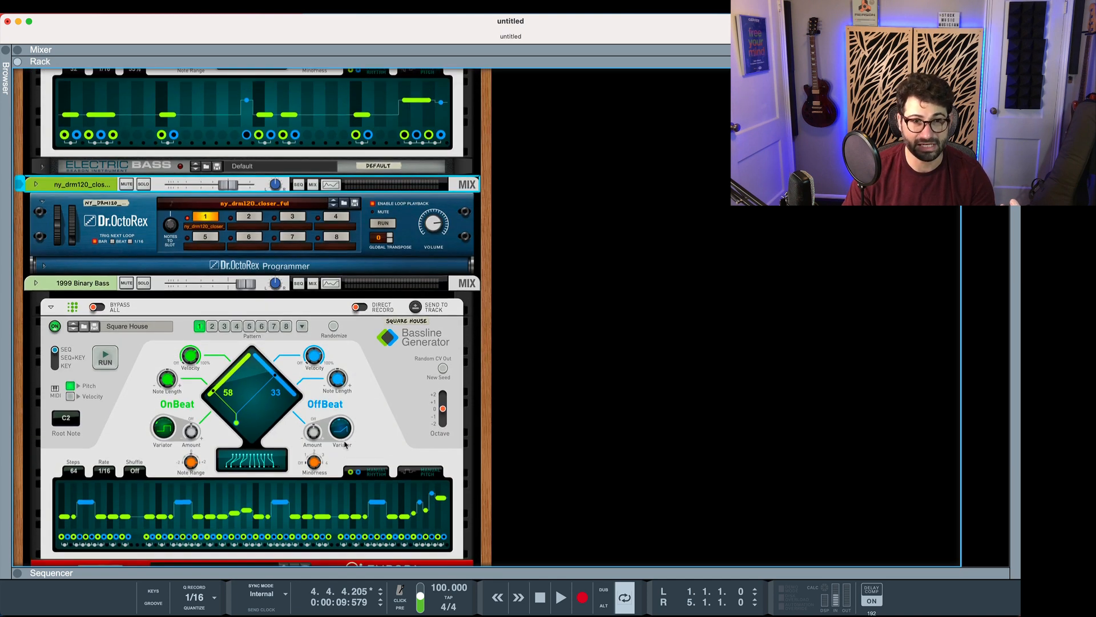
Set the tempo to 120 and audition the Square House bassline with its drum loop from the song start.
double_click(439, 587)
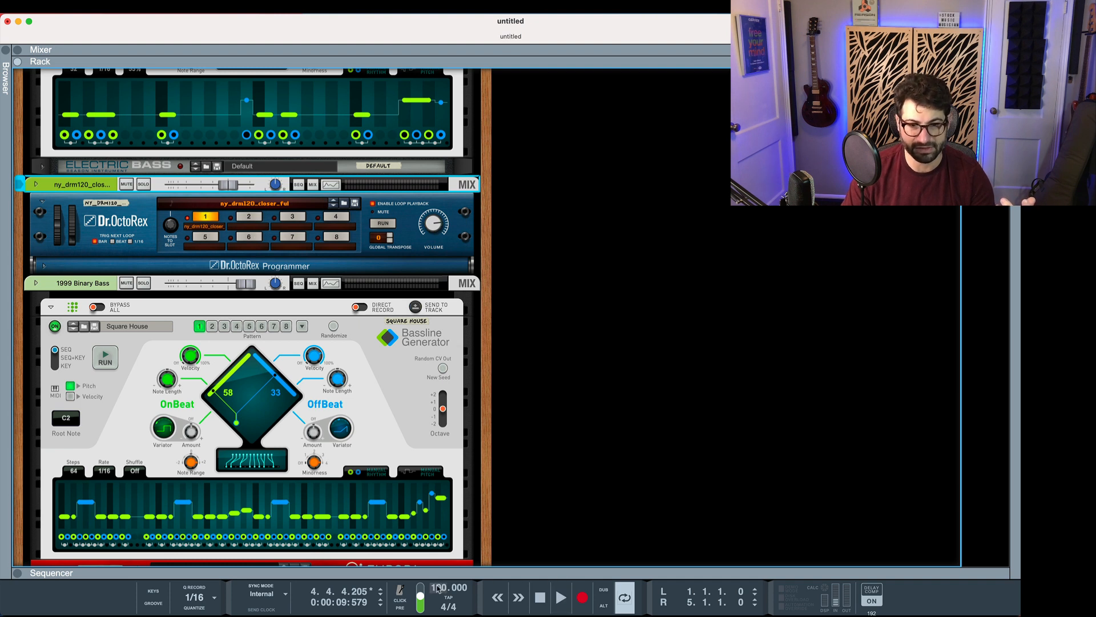
text(120)
key(Return)
click(539, 597)
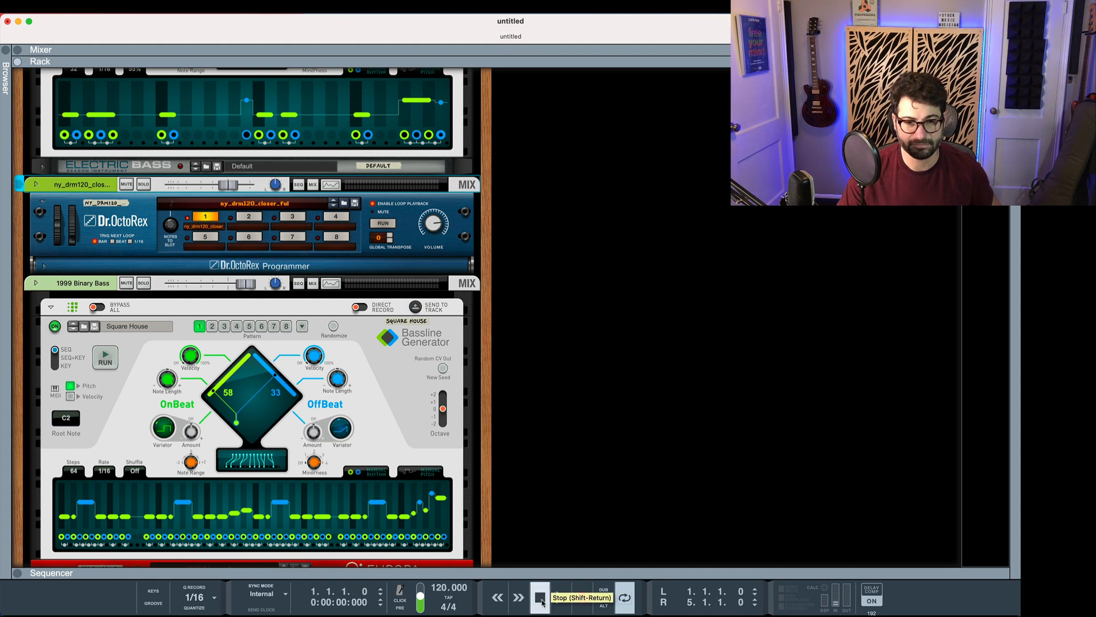
click(561, 597)
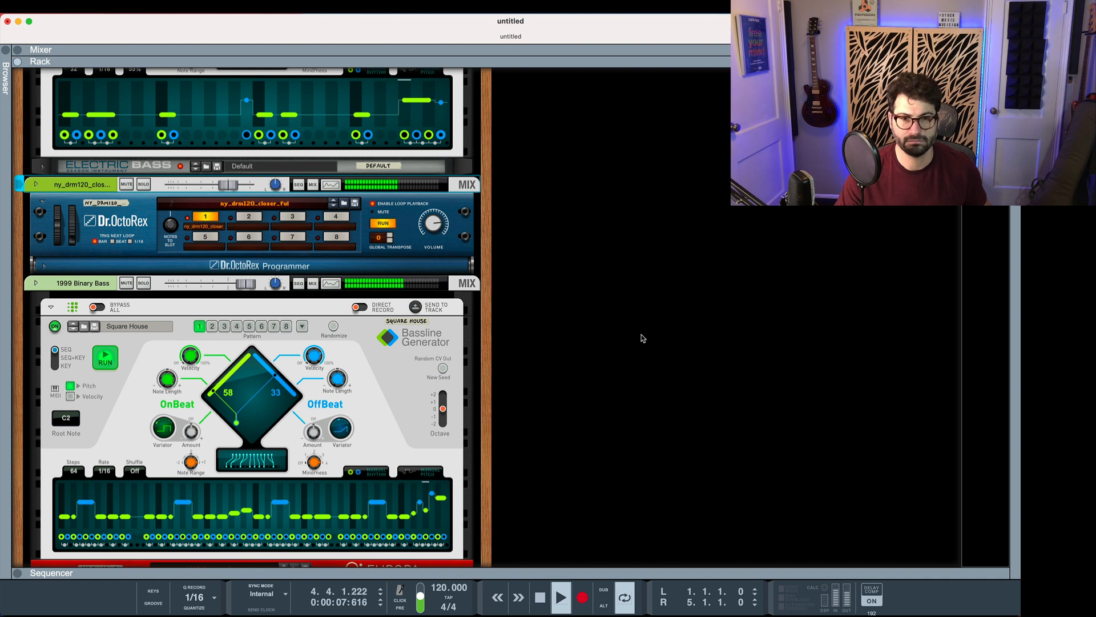
key(space)
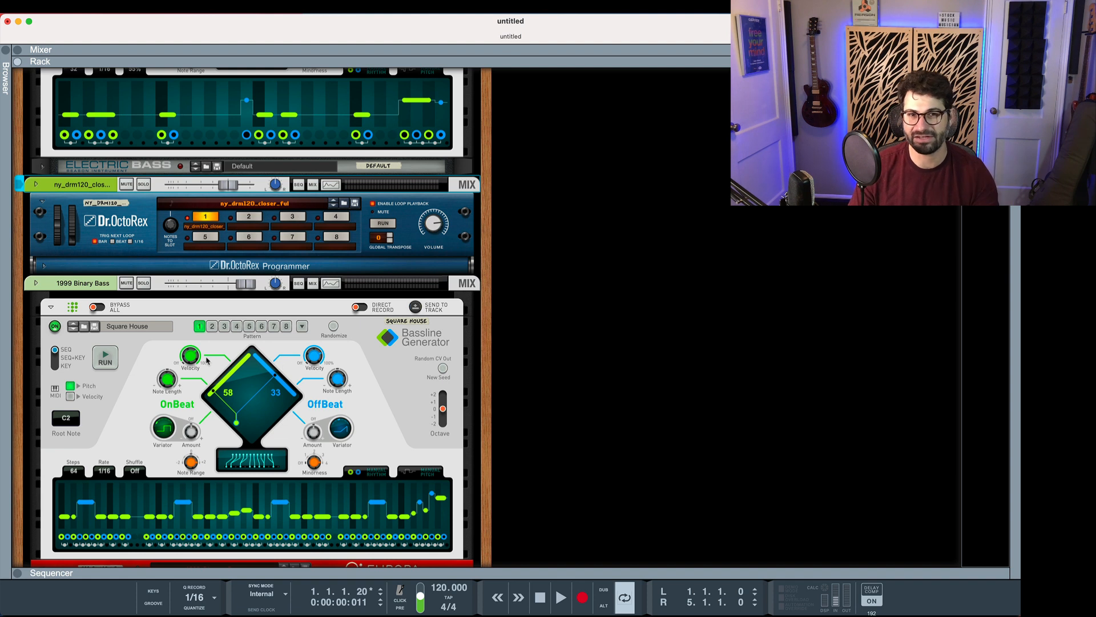
Mute the 1999 Binary Bass and ny_drm120 drum loop channels and set the tempo to 90.
click(123, 284)
click(127, 185)
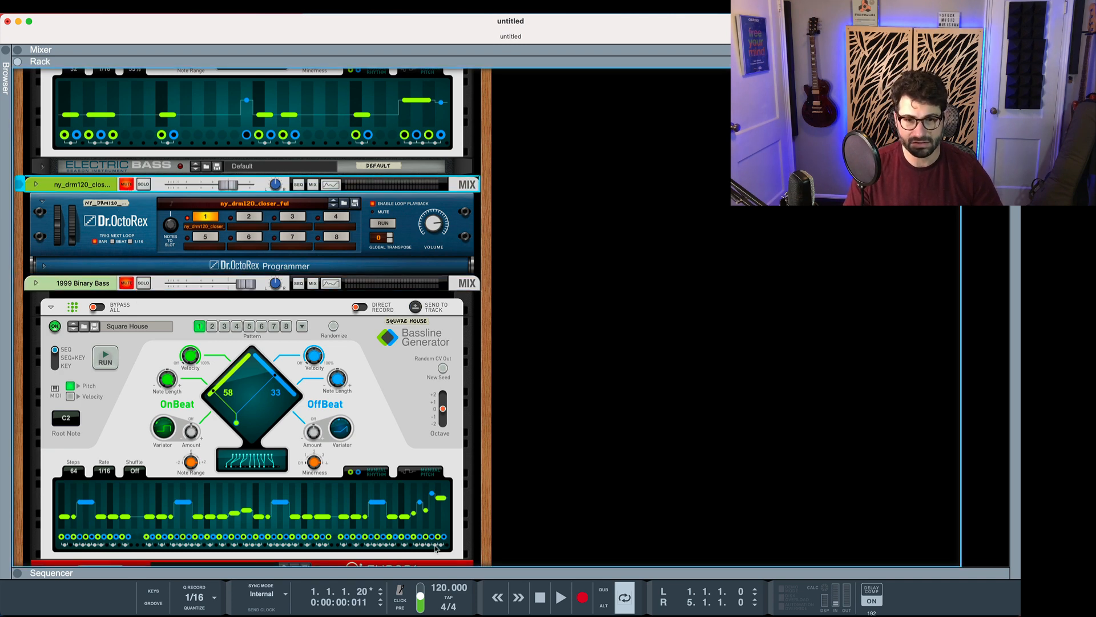
scroll(434, 542, up, 10)
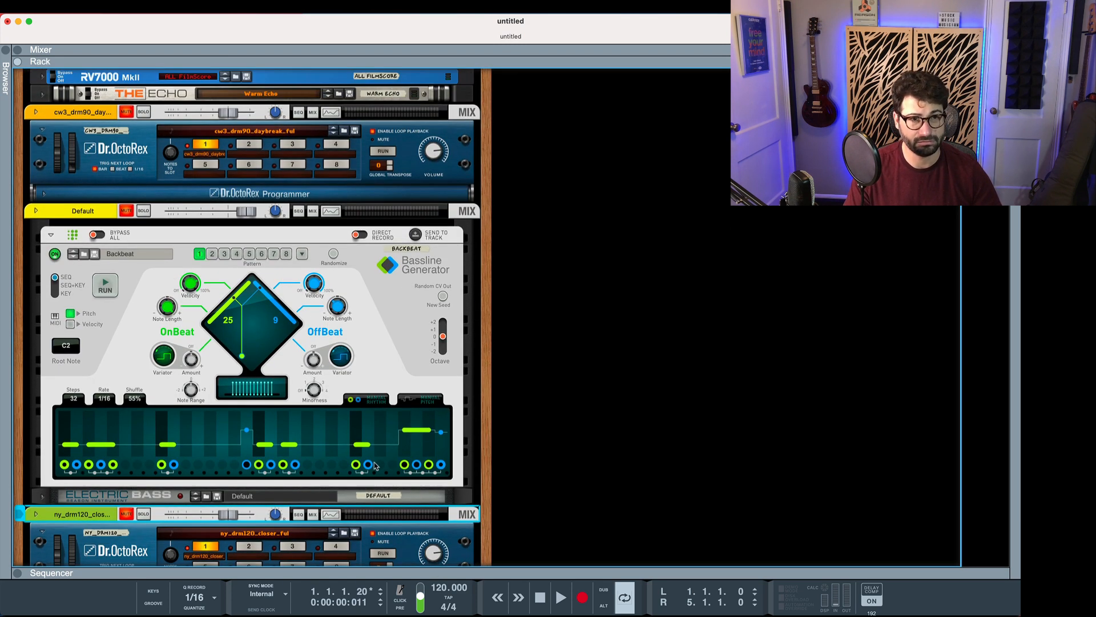
double_click(437, 588)
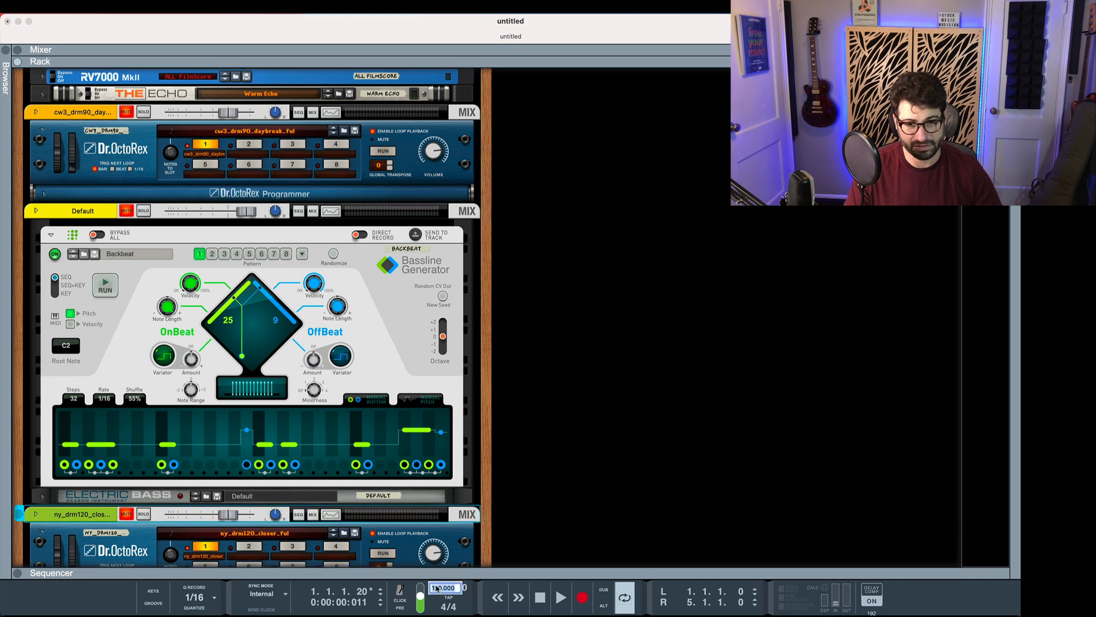
text(90)
key(Return)
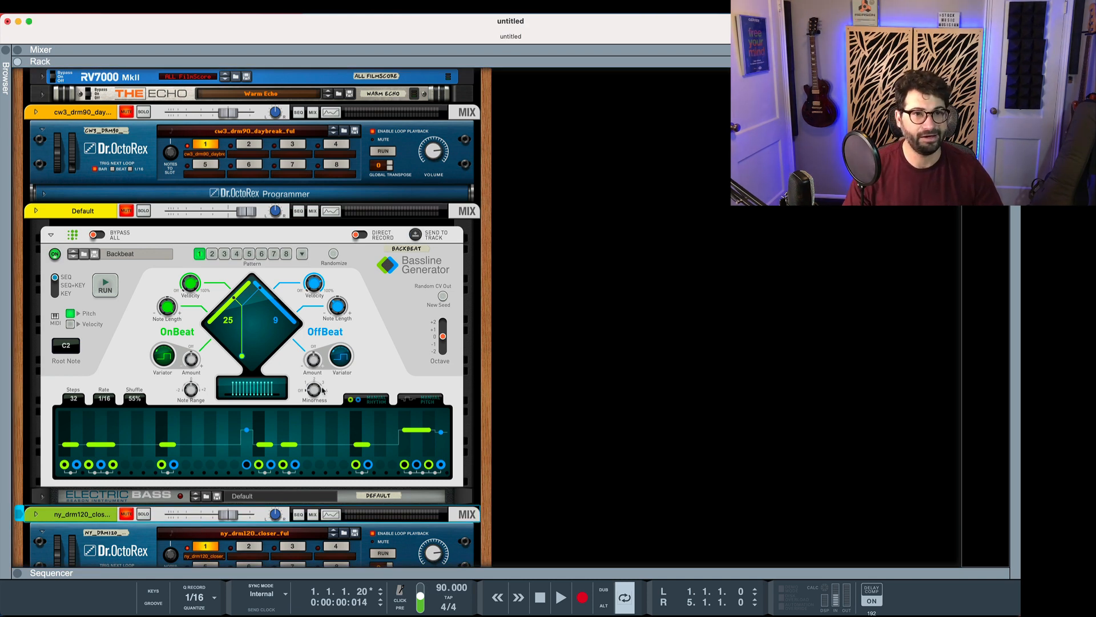
Unmute the cw3_drm90 daybreak drum loop and Default bass channels and play them together briefly.
click(128, 110)
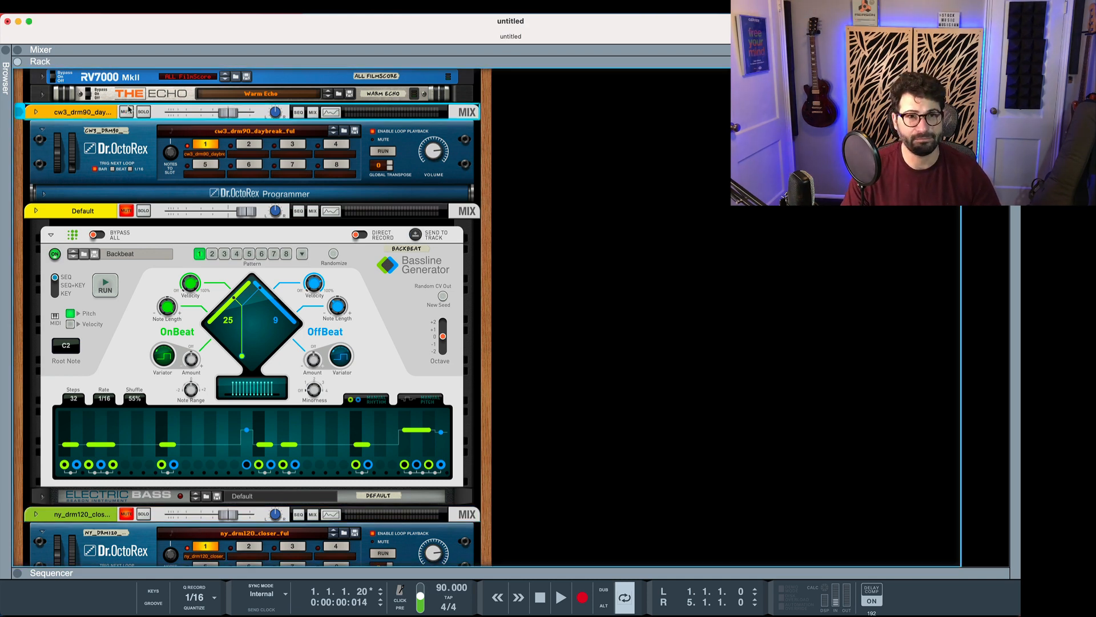
click(128, 211)
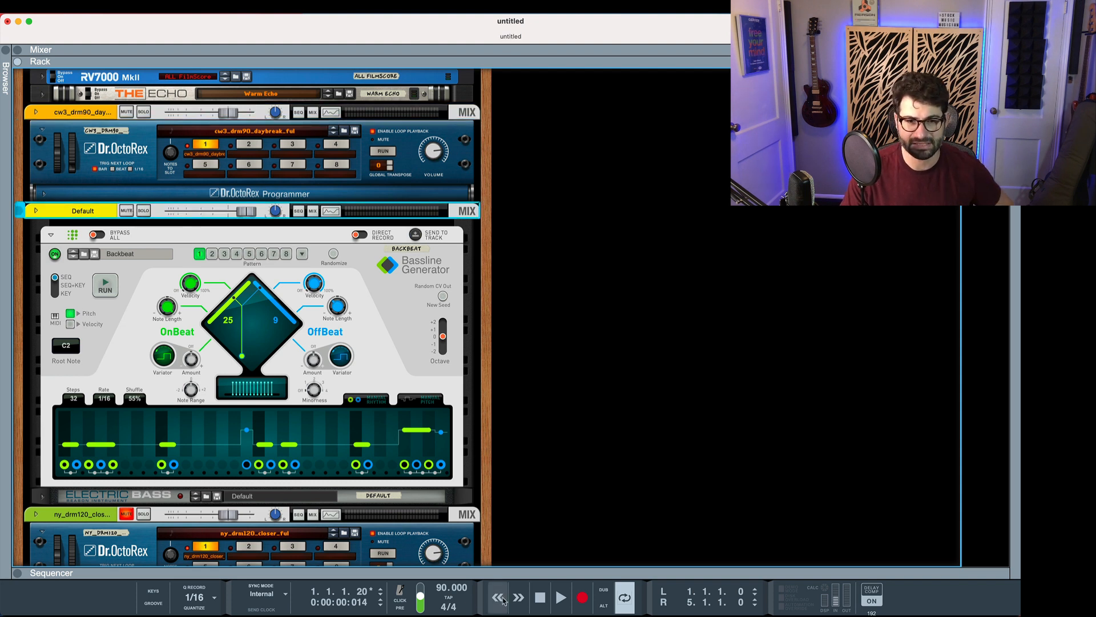
key(space)
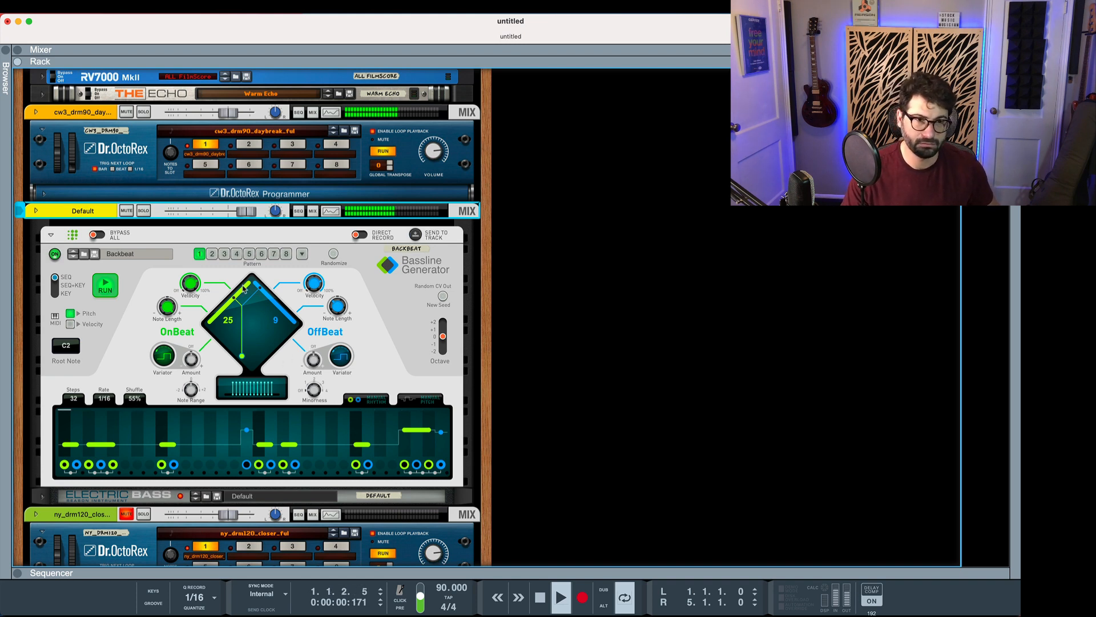
key(space)
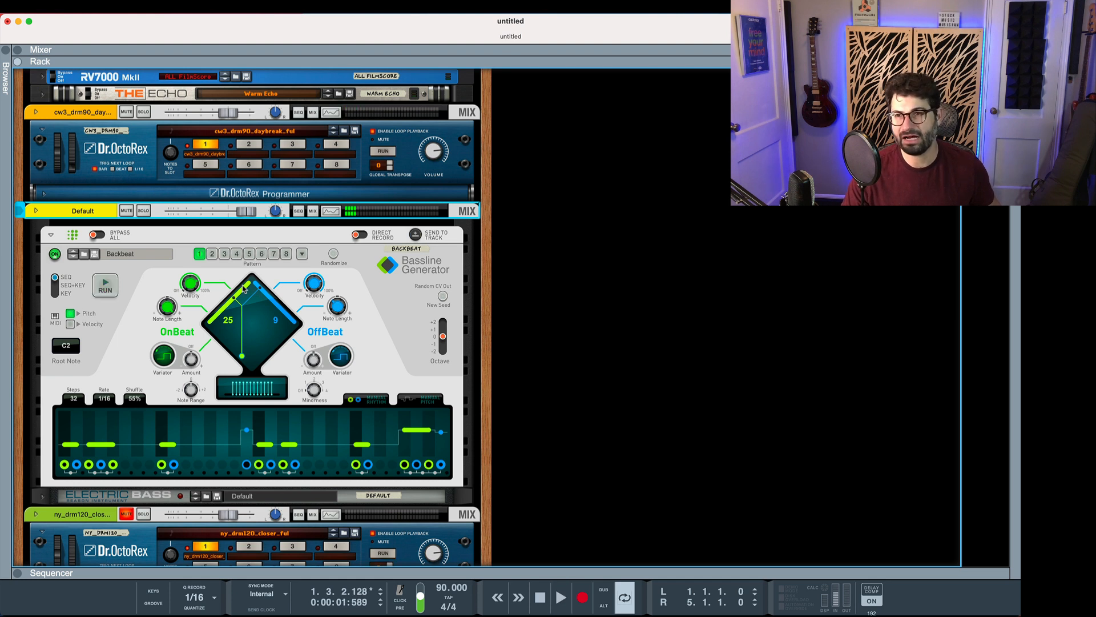
Mute the Default bass channel and audition the cw3_drm90 daybreak drum loop on its own.
scroll(192, 360, down, 1)
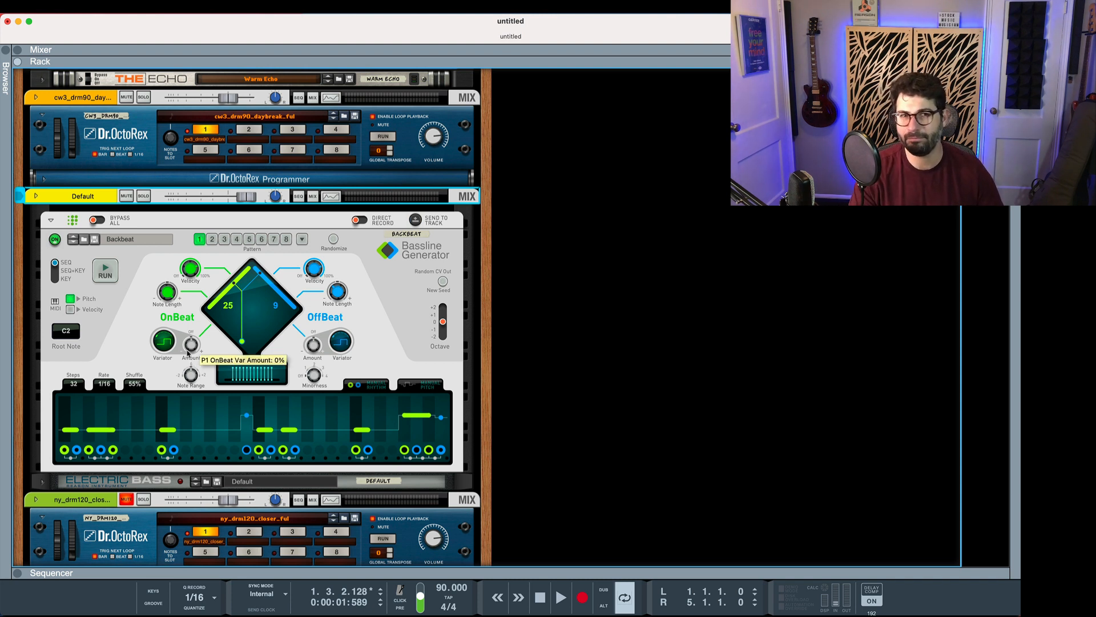
click(126, 196)
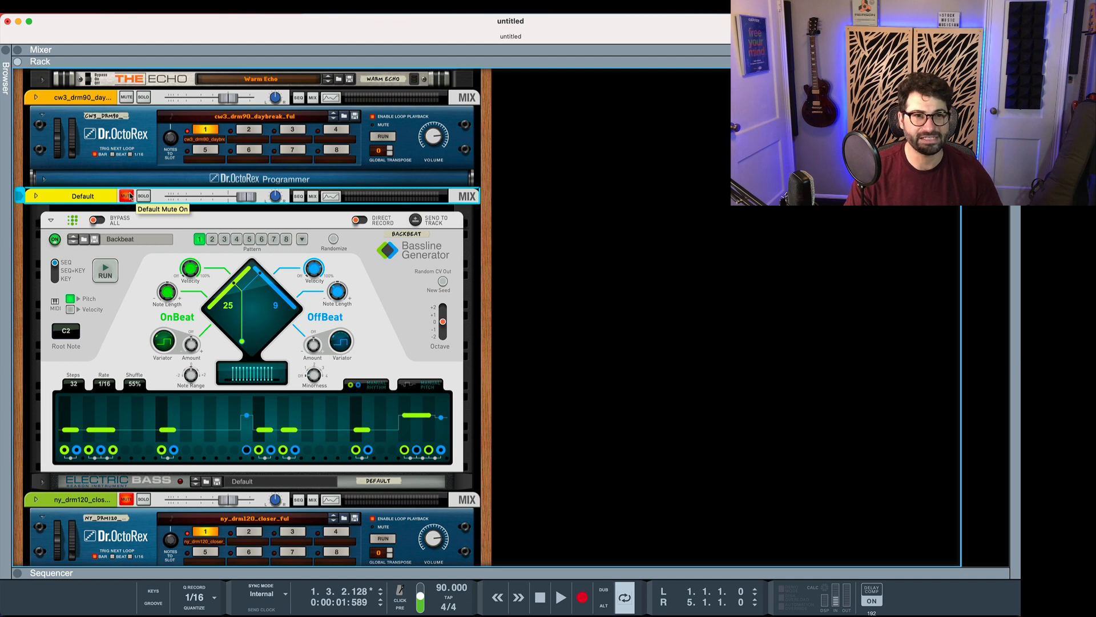
scroll(183, 151, up, 4)
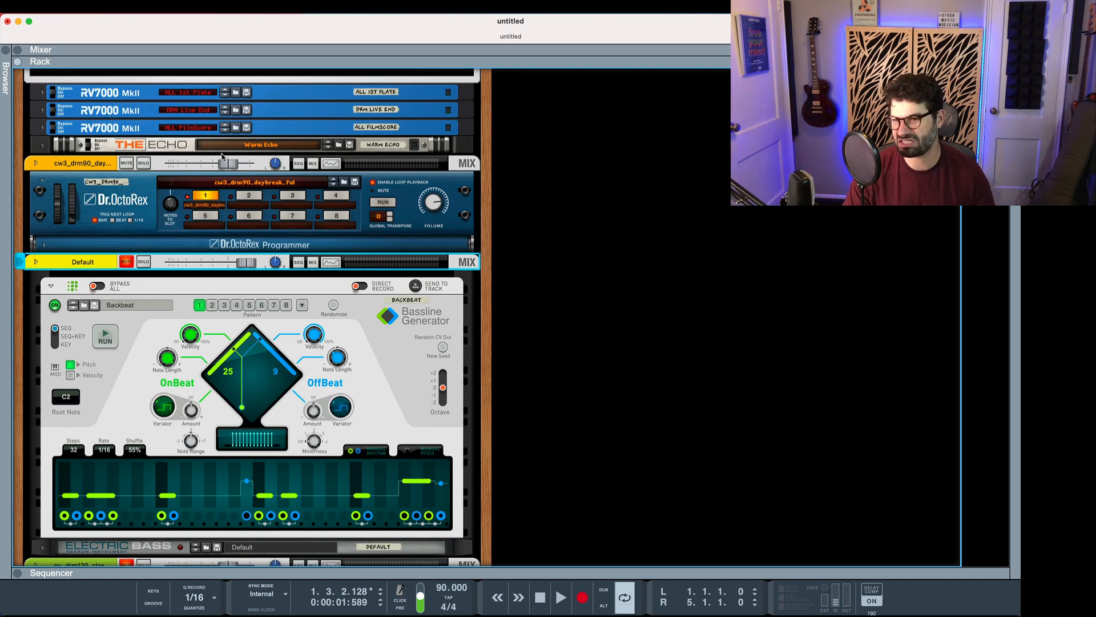
key(space)
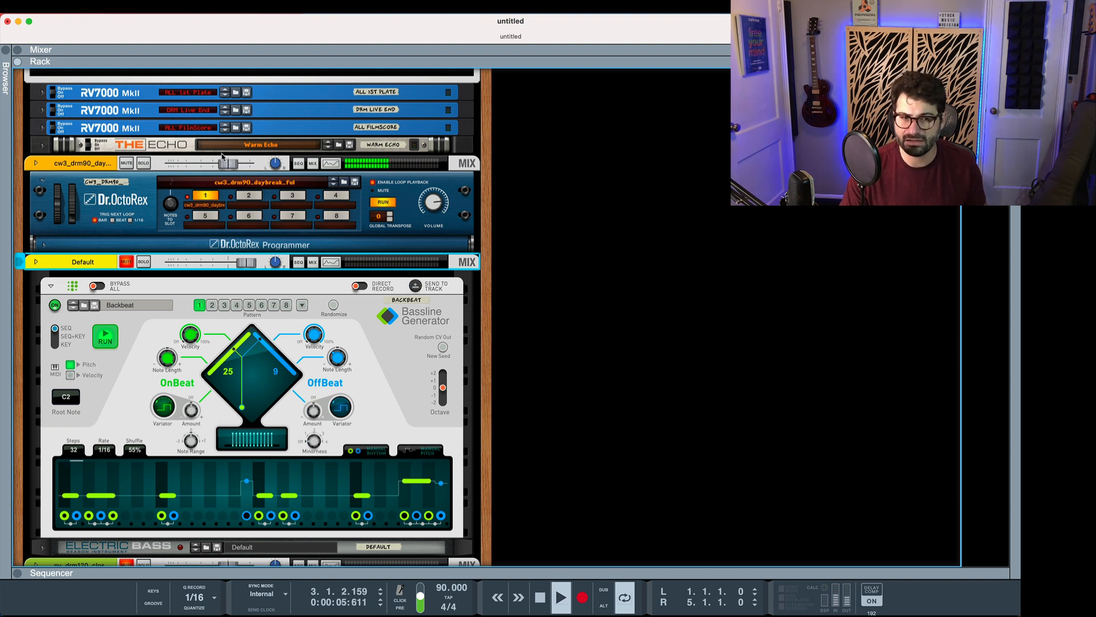
key(space)
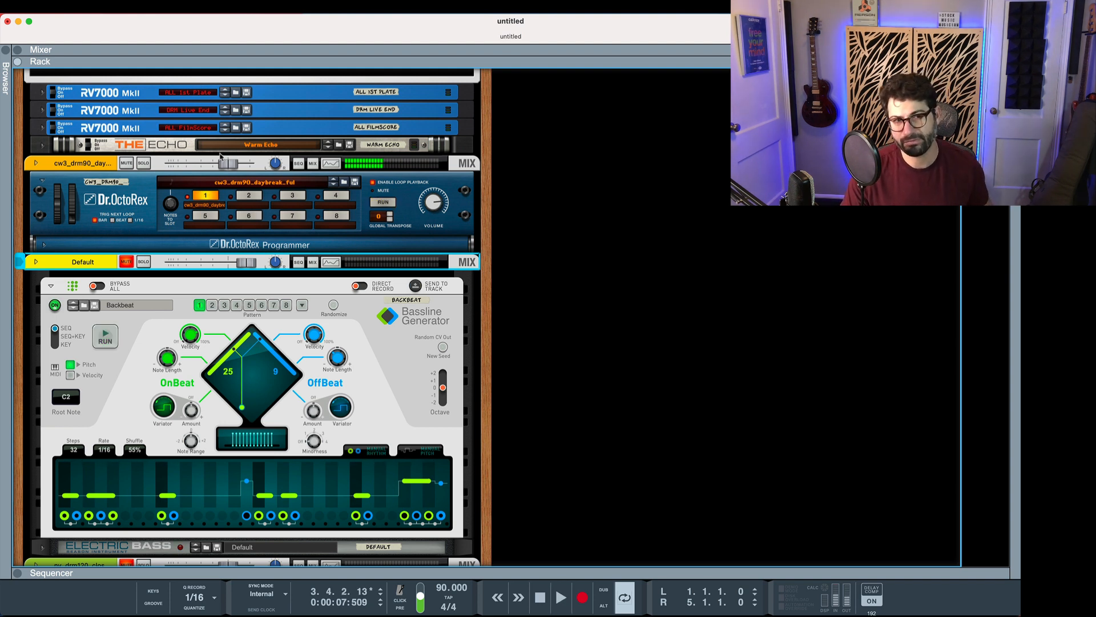
Unmute the Default bass channel, audition it with the drum loop, and return playback to the song start.
click(127, 262)
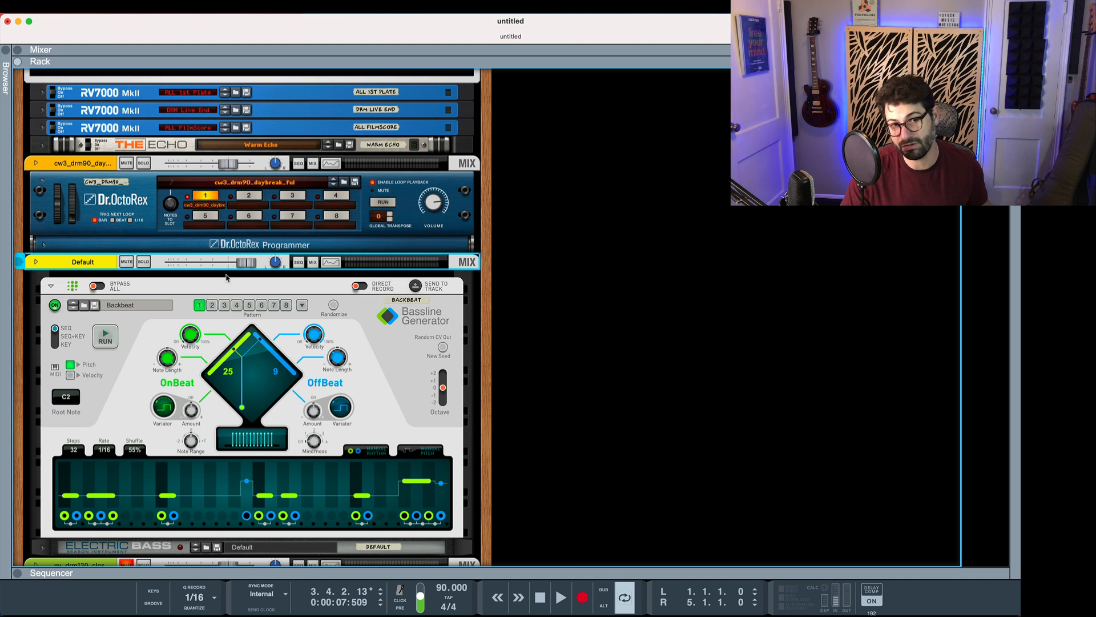
key(space)
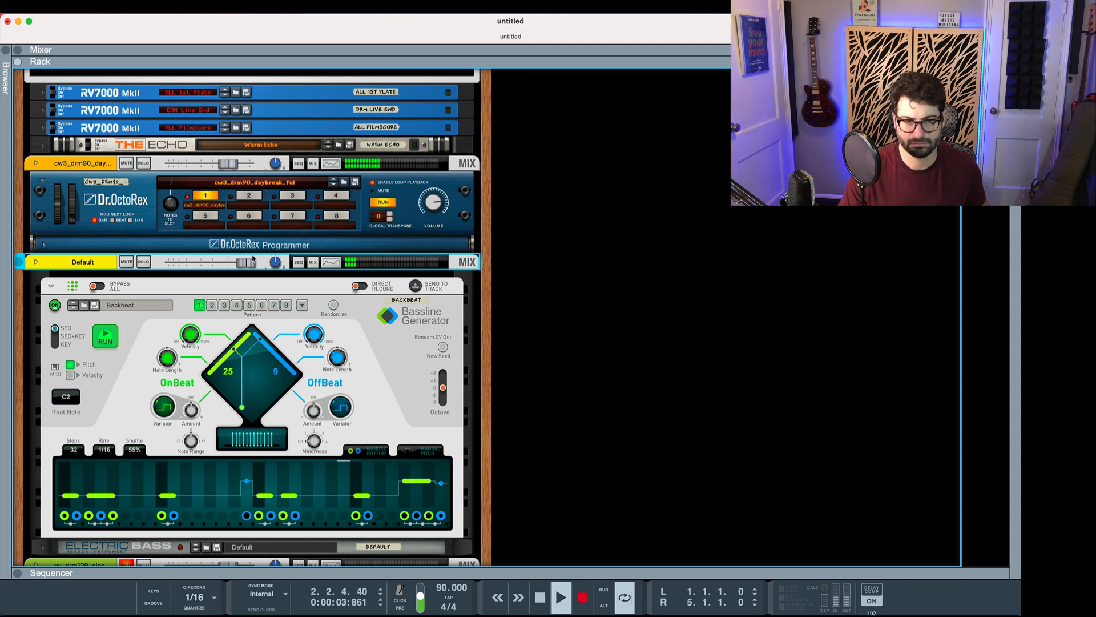
key(space)
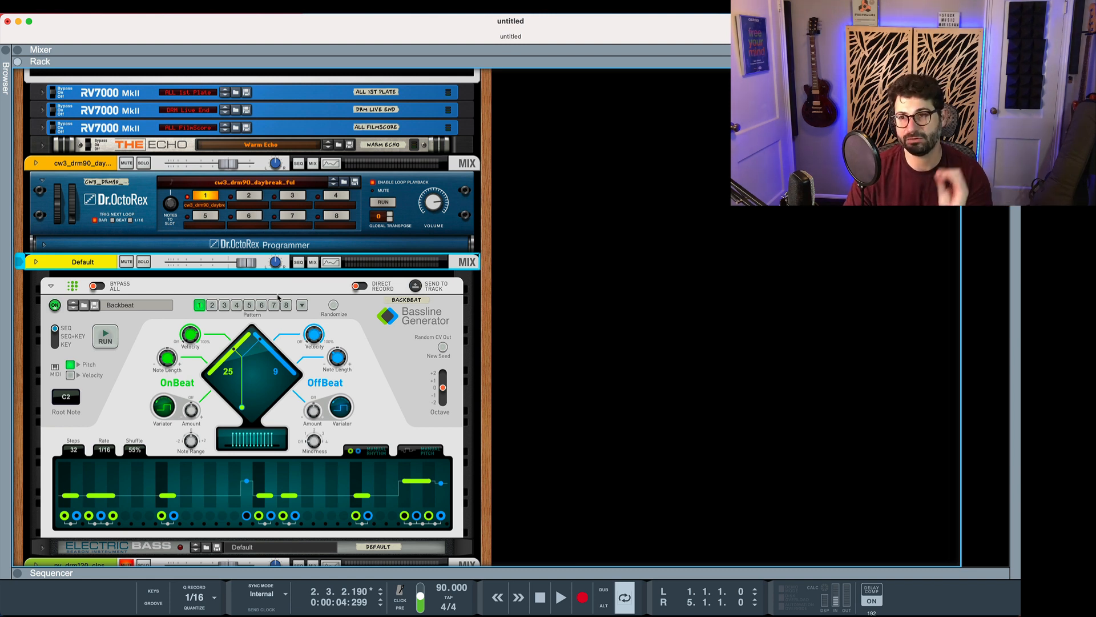
key(shift+Return)
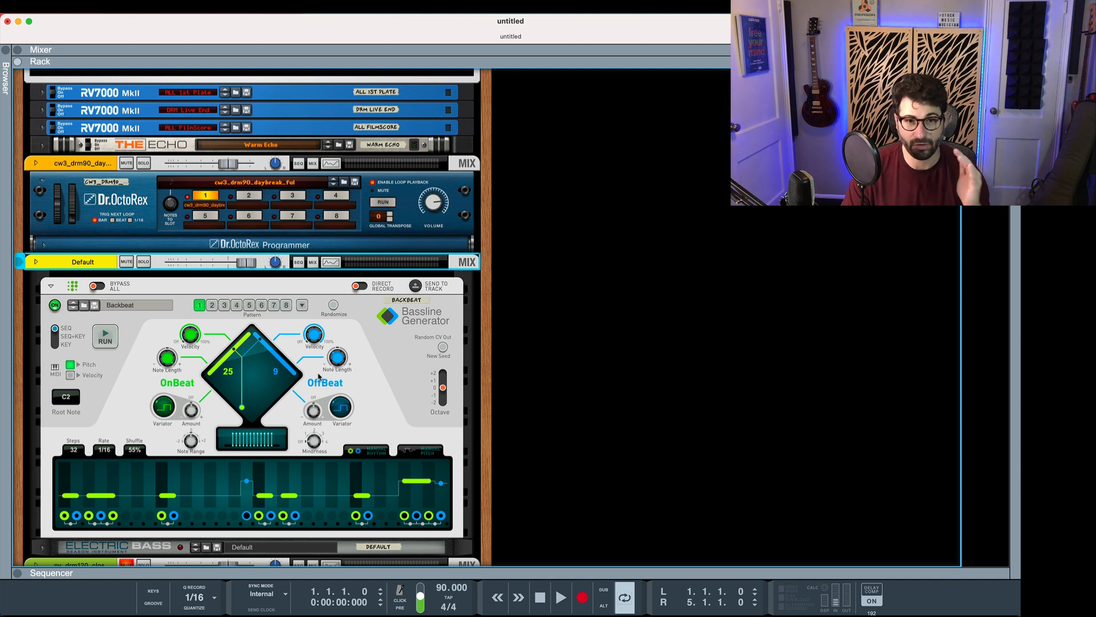
Look through the list of available Bassline Generator patches down to its end.
mouse_move(339, 361)
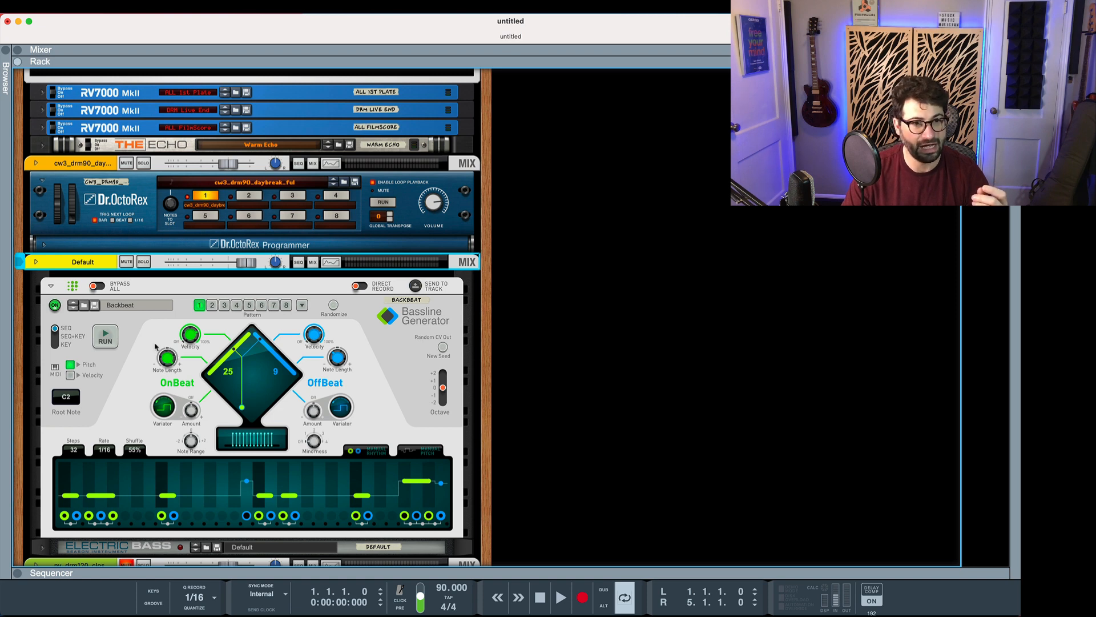
click(142, 311)
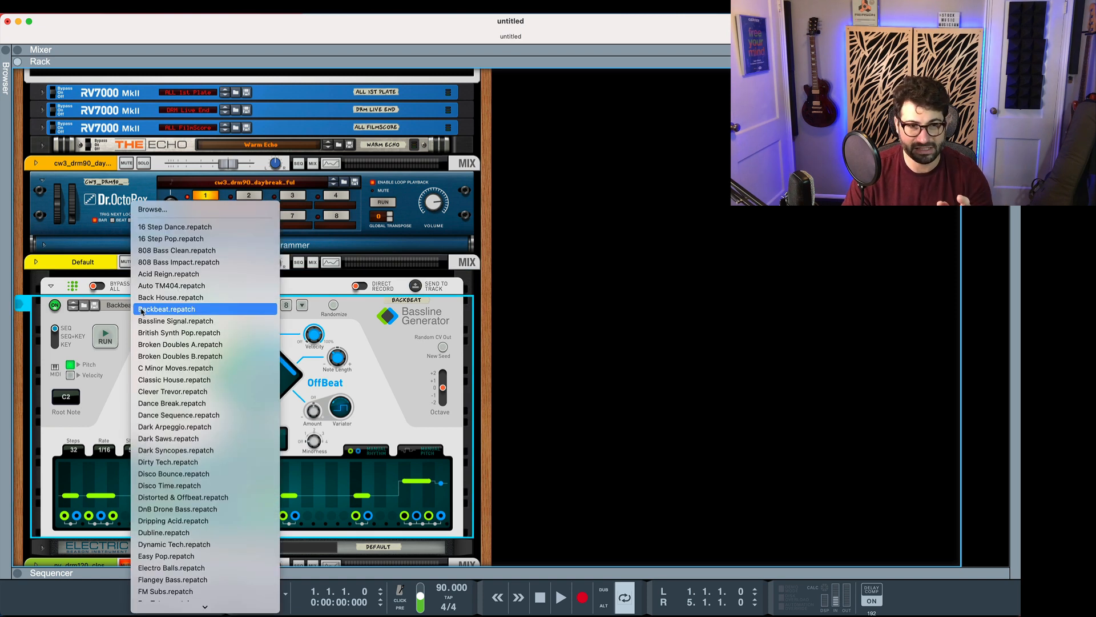
scroll(203, 251, down, 5)
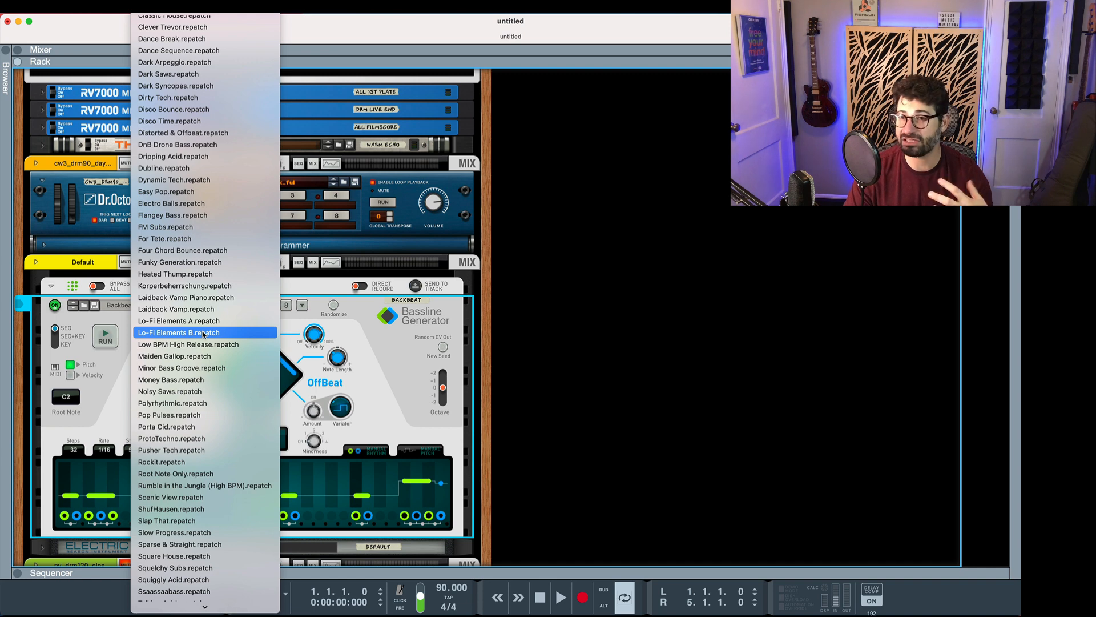
scroll(204, 334, down, 3)
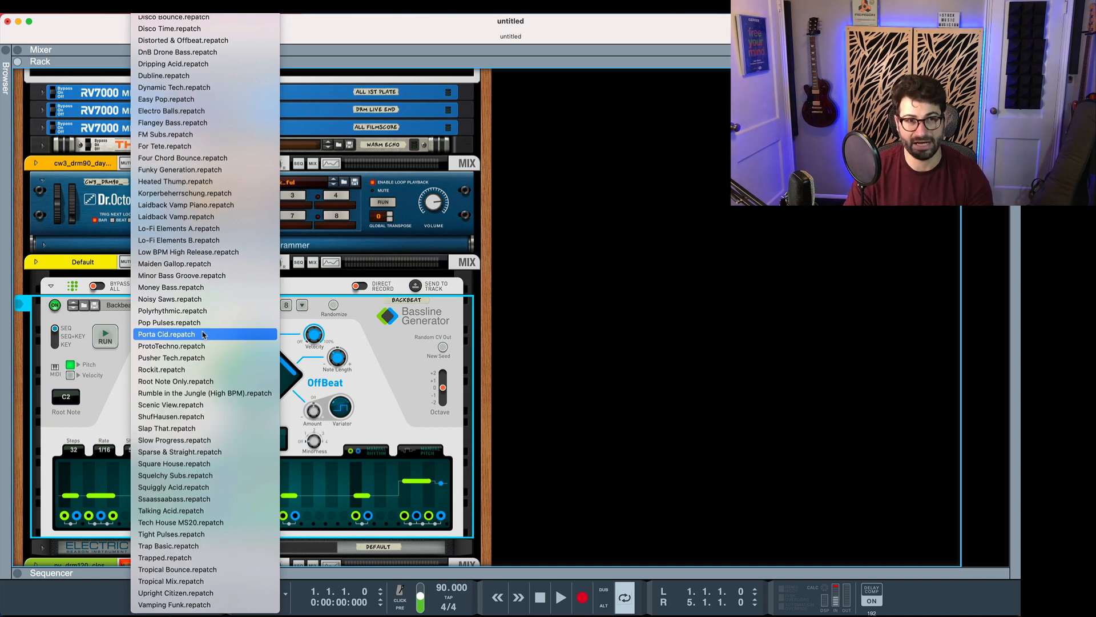
click(189, 355)
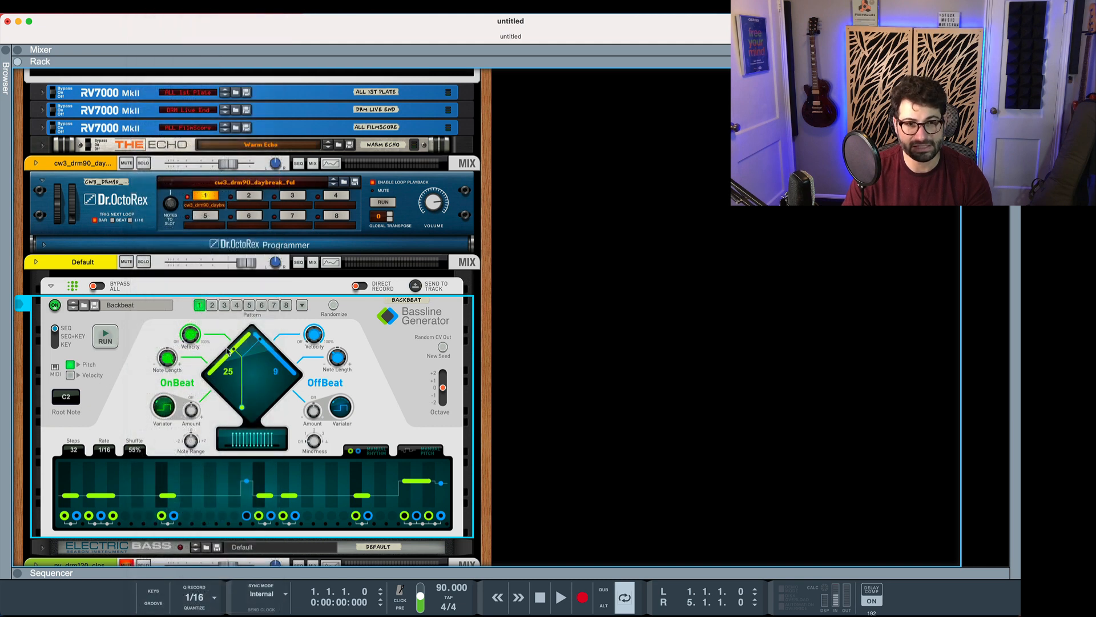
Set the Backbeat patch's OnBeat and OffBeat patterns both to 1 in the diamond display and audition the result.
drag(236, 351, 247, 305)
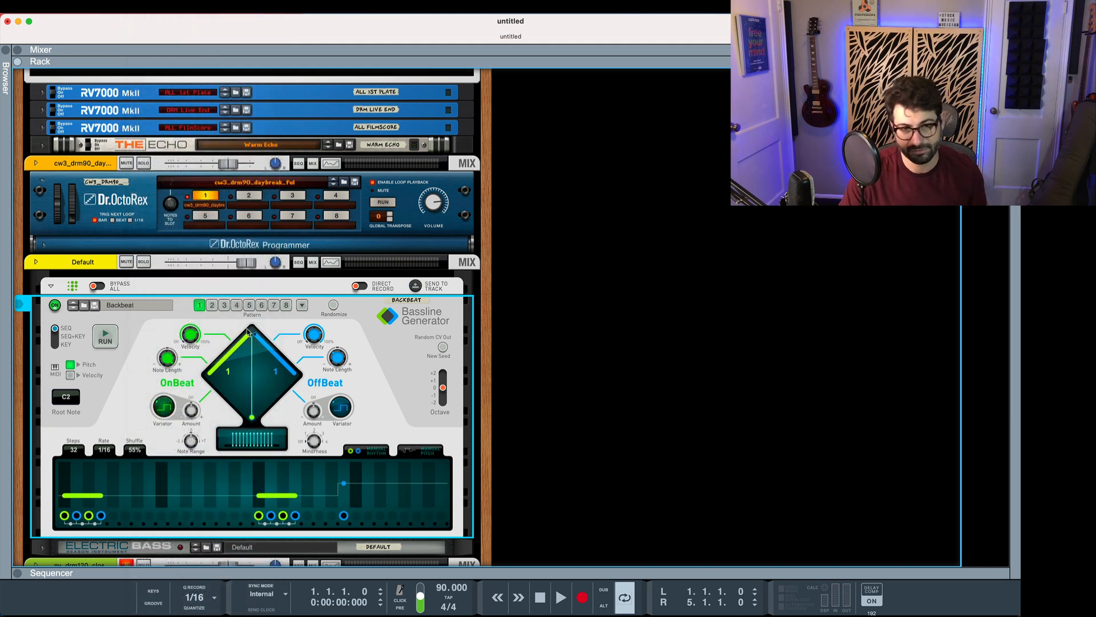
key(space)
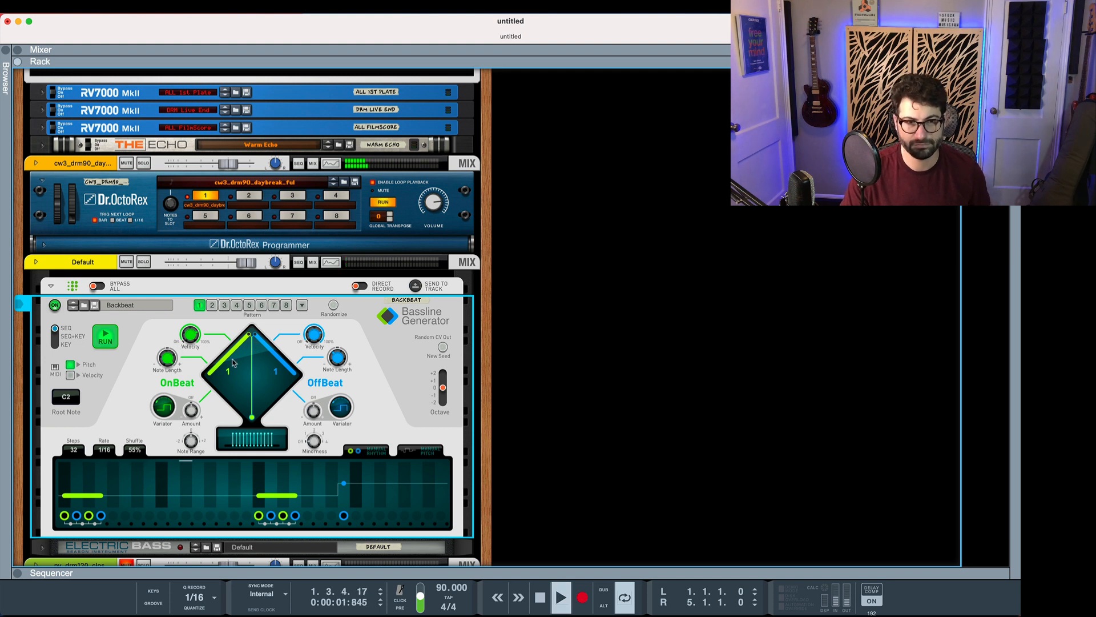
key(space)
Set the OnBeat pattern to 30 and the OffBeat pattern to 31 in the Bassline Generator's diamond display.
drag(249, 335, 275, 355)
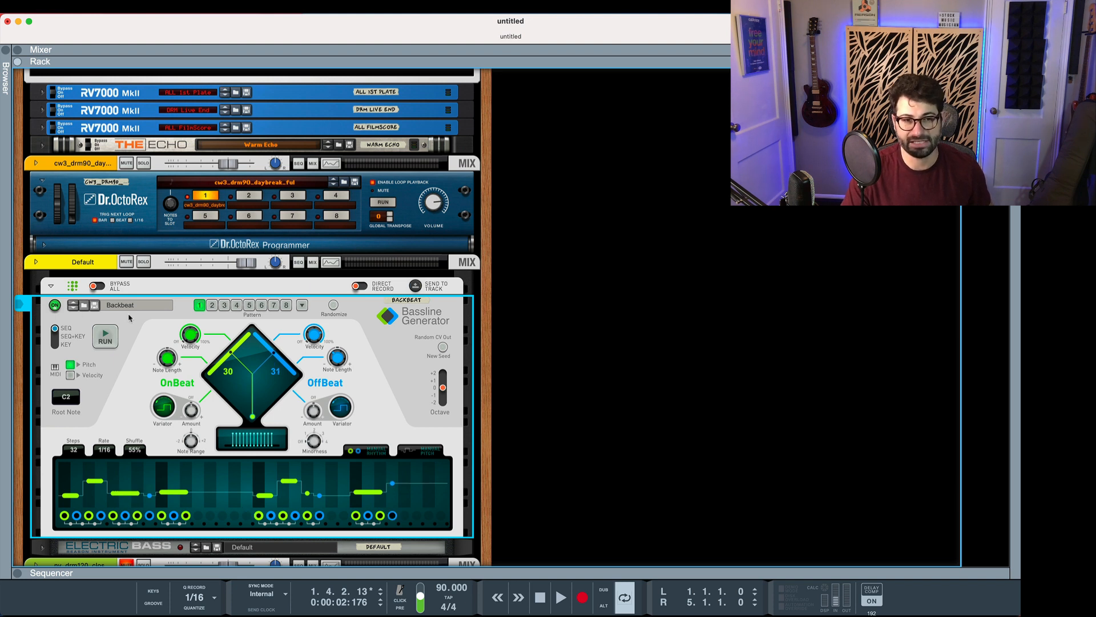
Audition the Backbeat patch's current OnBeat and OffBeat patterns together with the drum loop.
key(space)
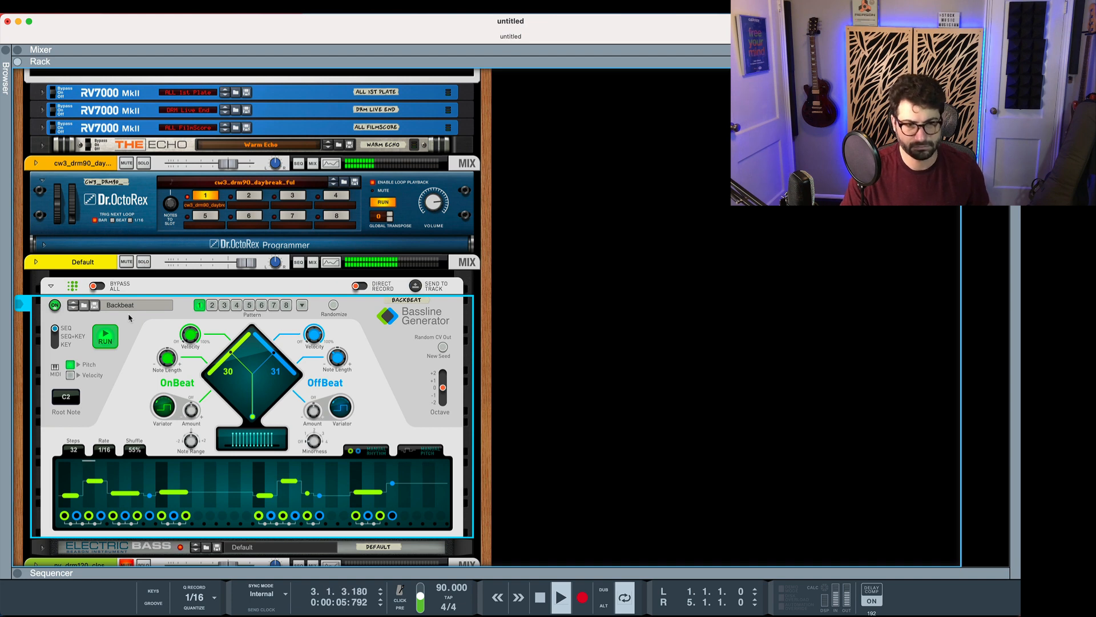
key(space)
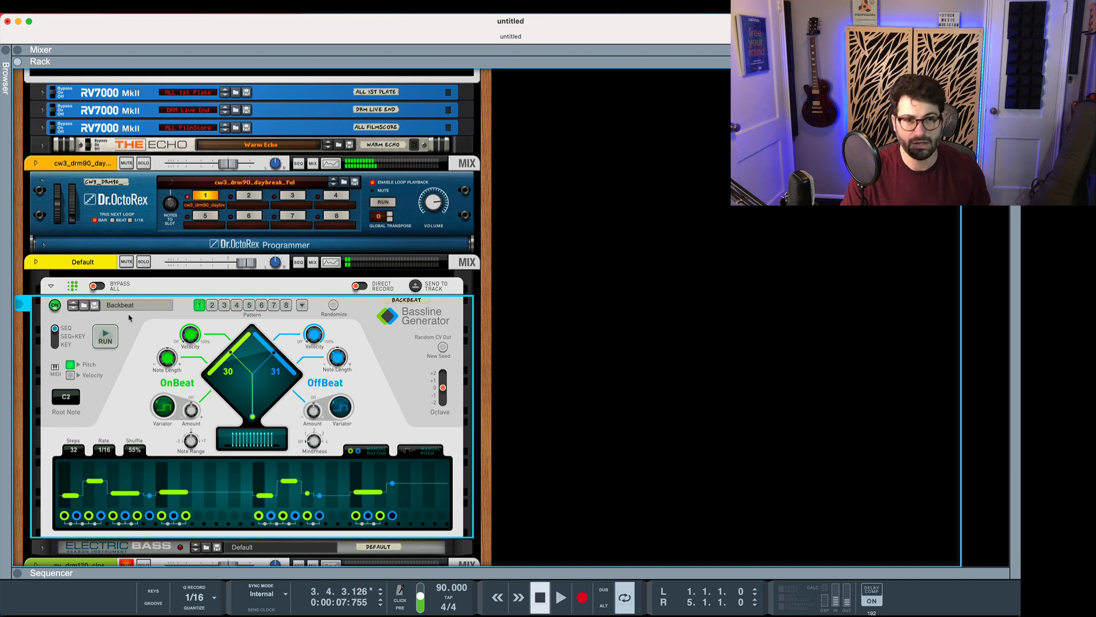
Load the Dance Break patch in the Bassline Generator and audition its pattern with the drum loop.
click(131, 305)
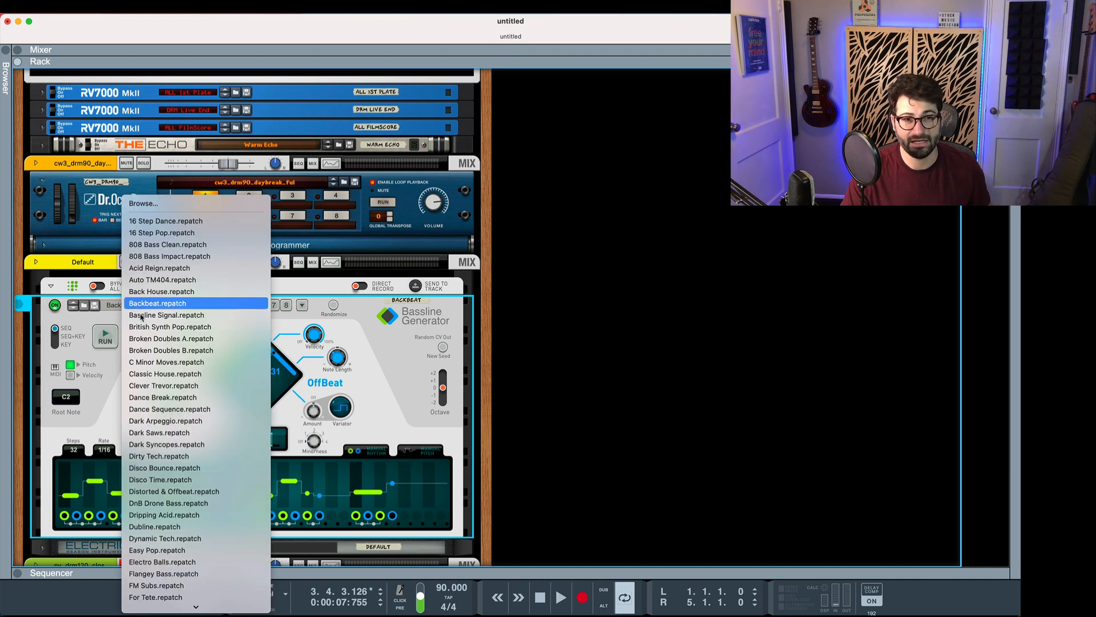
click(171, 401)
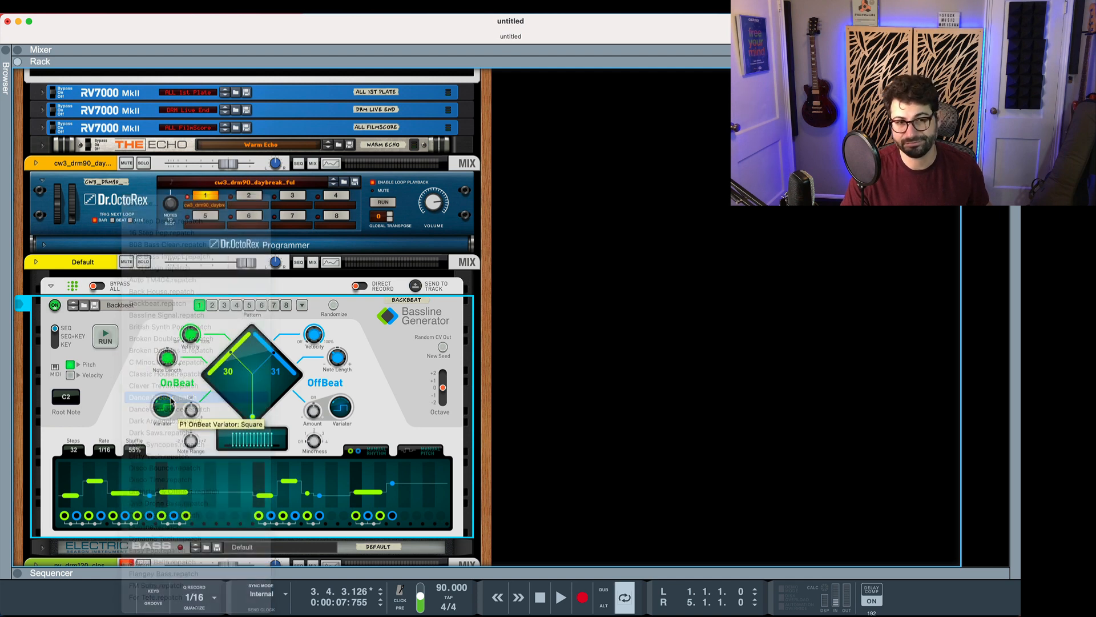
drag(282, 366, 230, 357)
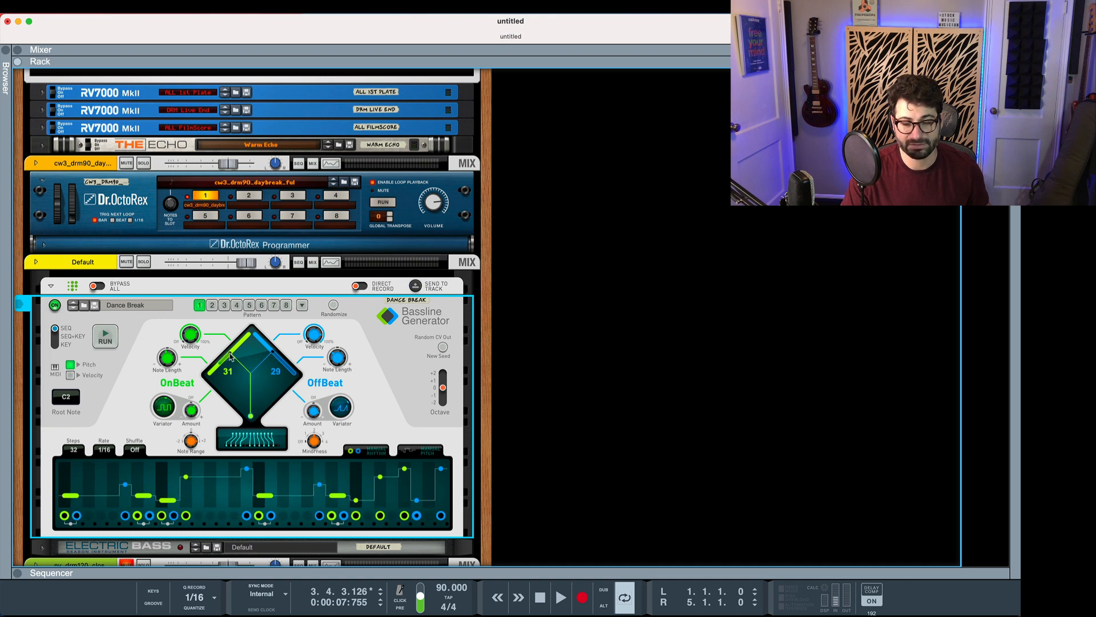
key(space)
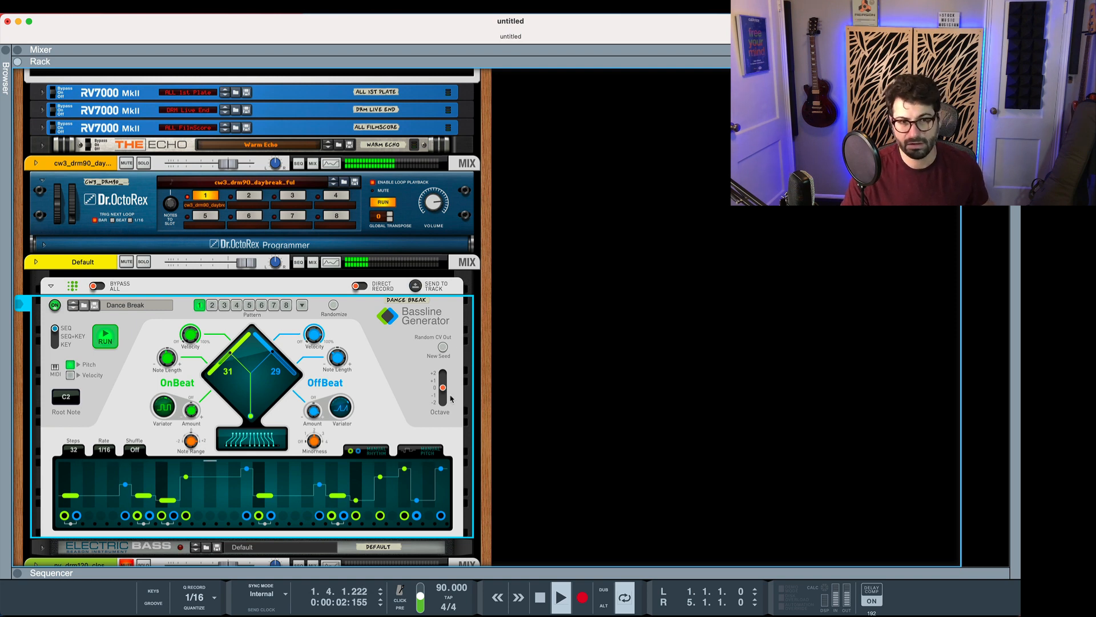
key(space)
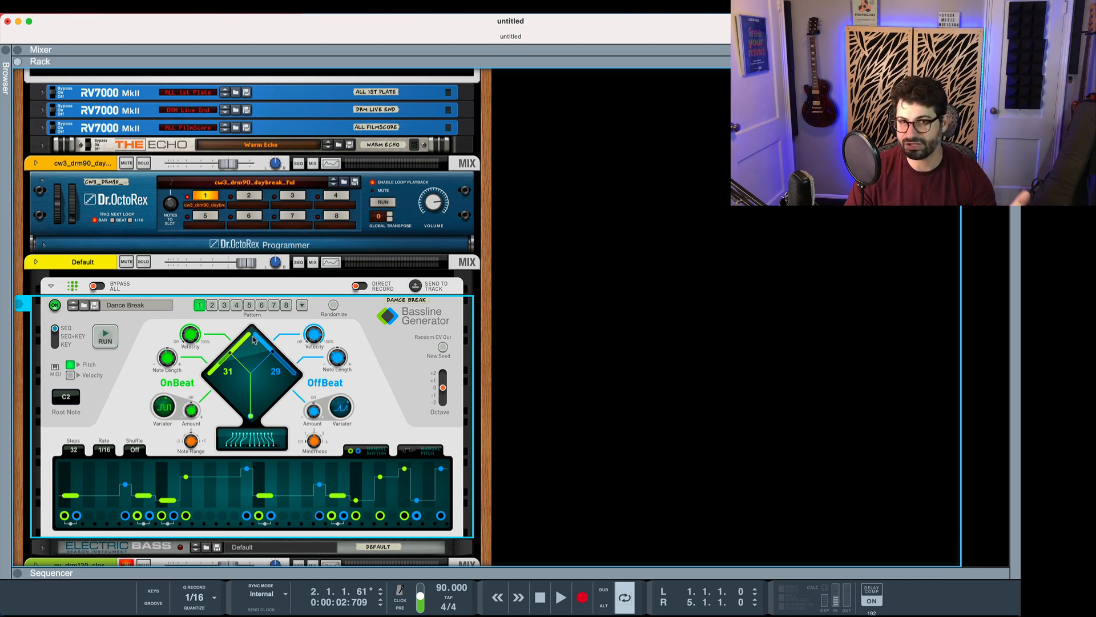
Look through the Bassline Generator's patch list and close it without choosing a patch.
click(151, 307)
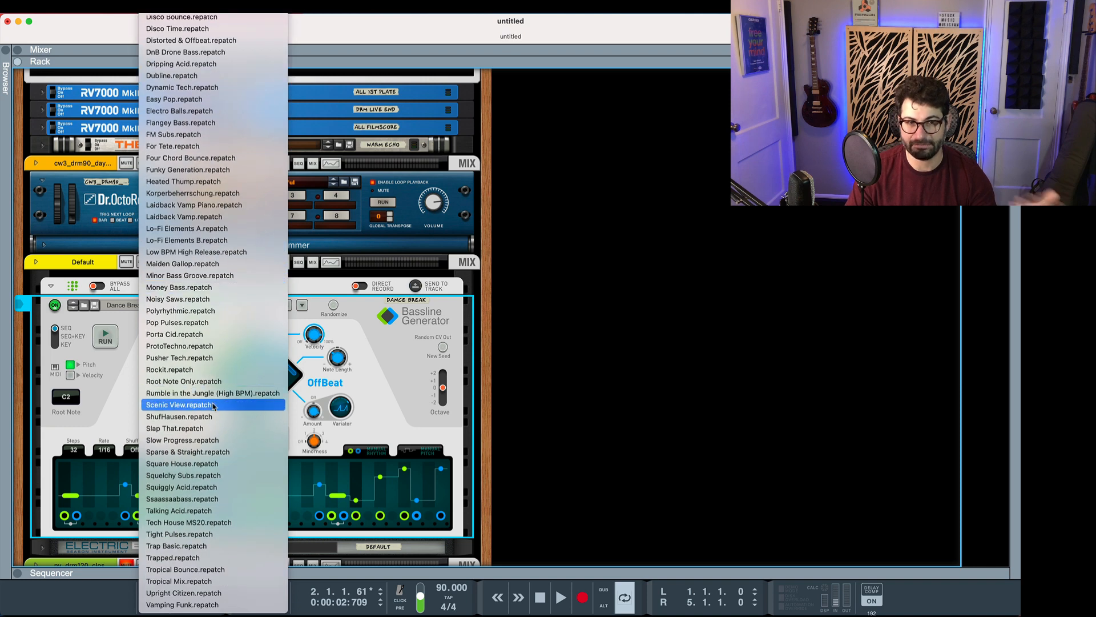
scroll(215, 452, up, 5)
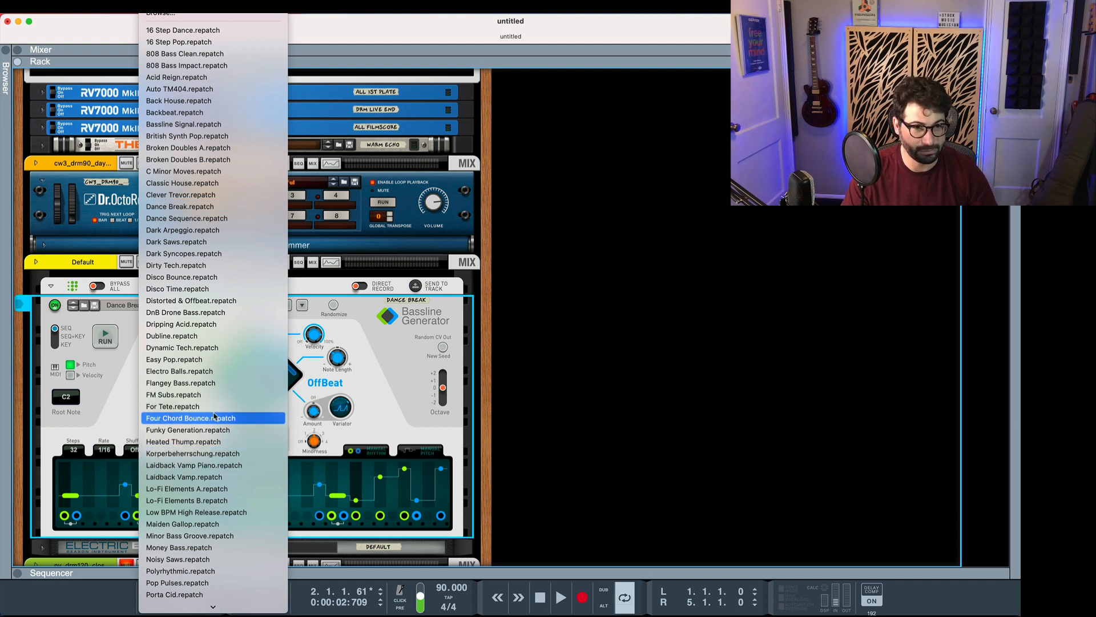
click(127, 385)
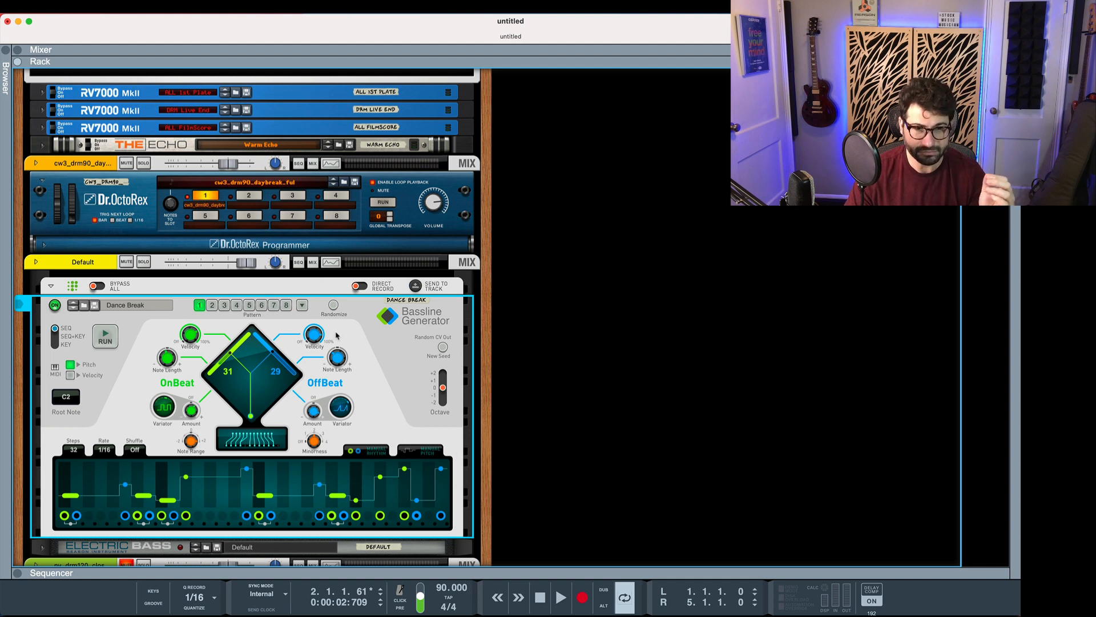
Reset the Bassline Generator device and load the Backbeat patch.
right_click(389, 352)
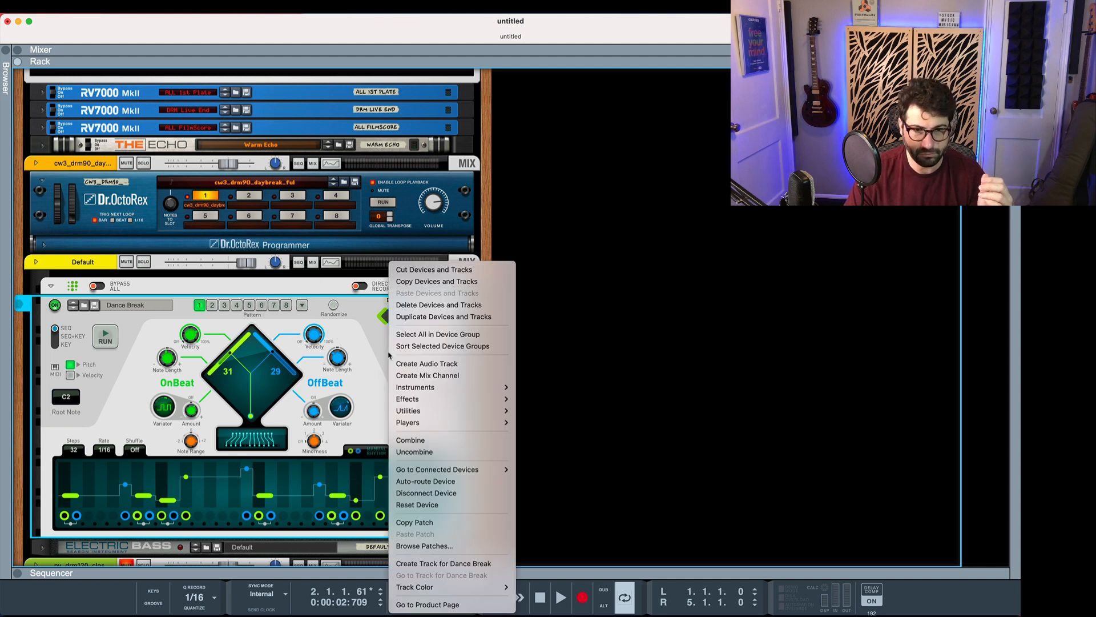
click(429, 505)
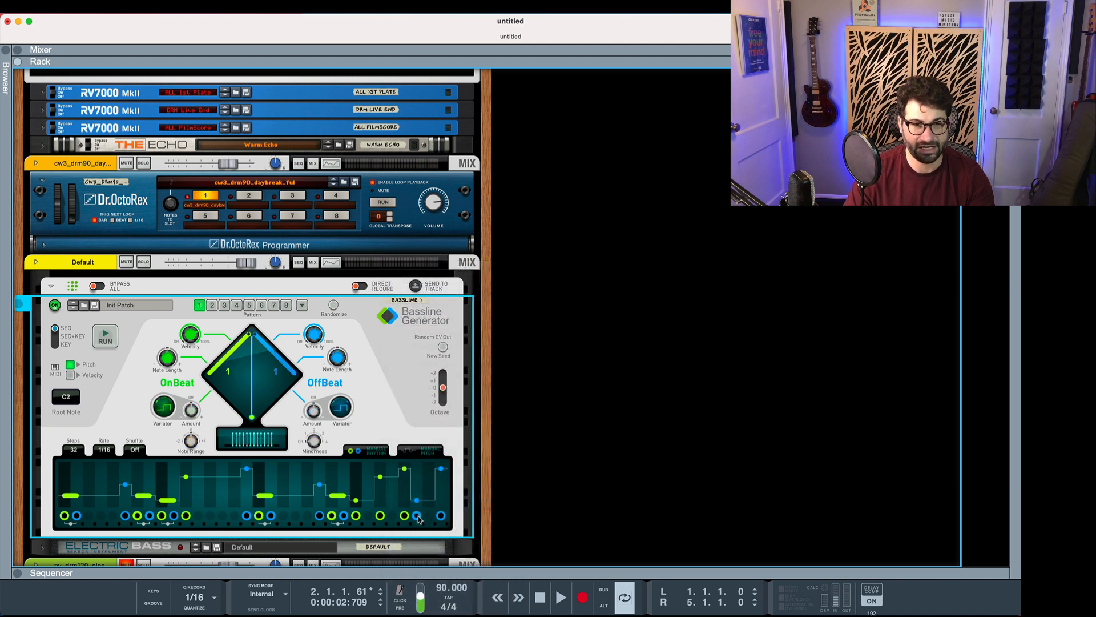
click(139, 307)
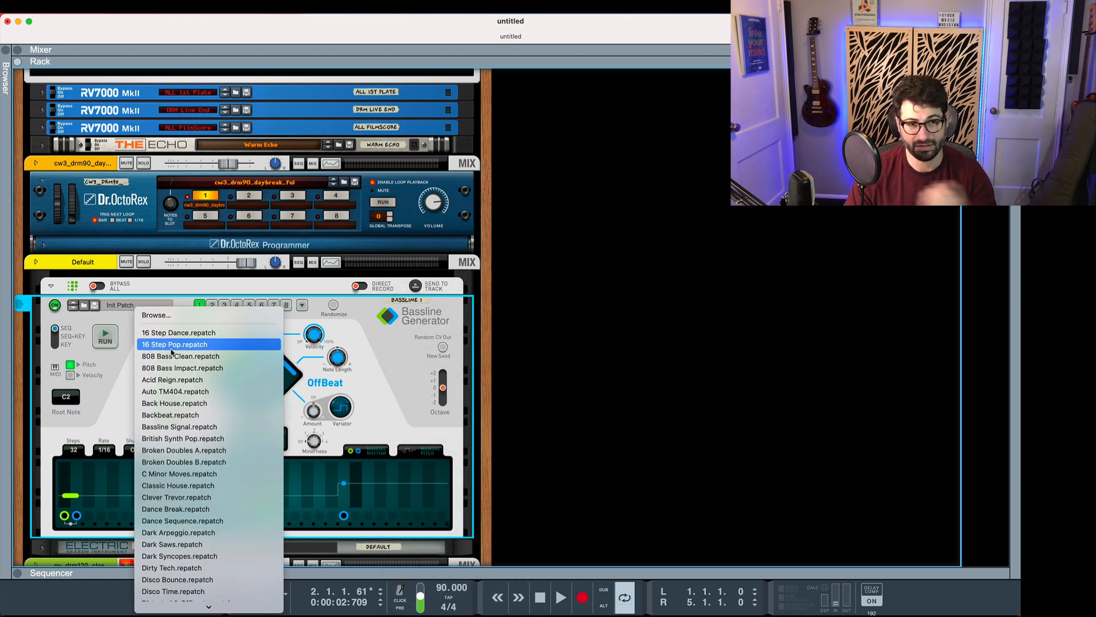
click(190, 421)
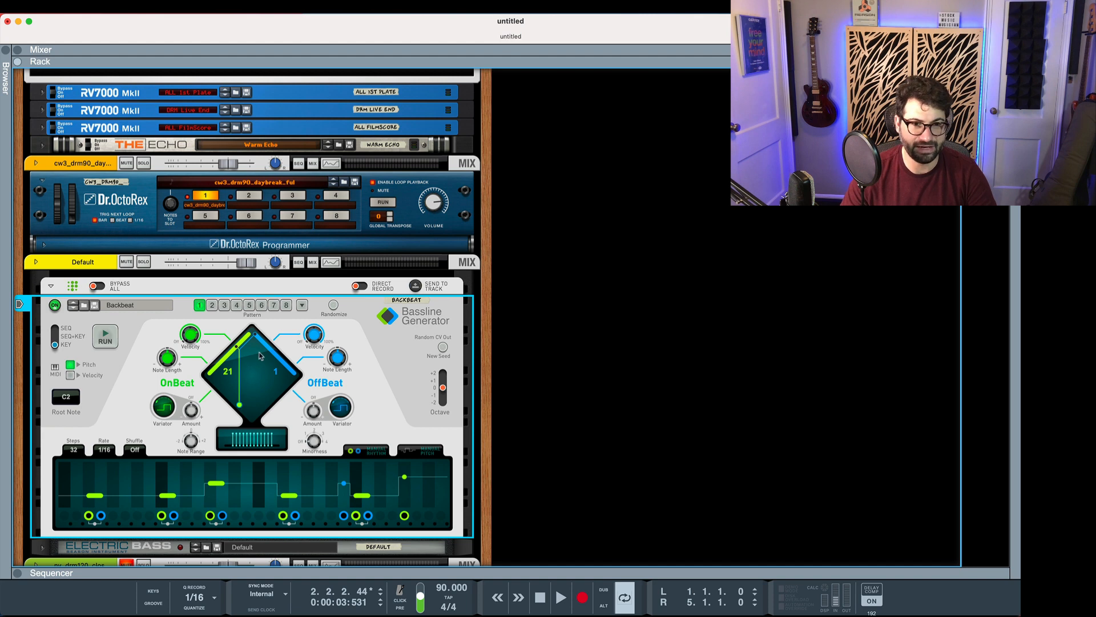
Set the OnBeat pattern to 64 and the OffBeat pattern to 1, and try running the bassline with and without the song transport.
drag(246, 347, 284, 322)
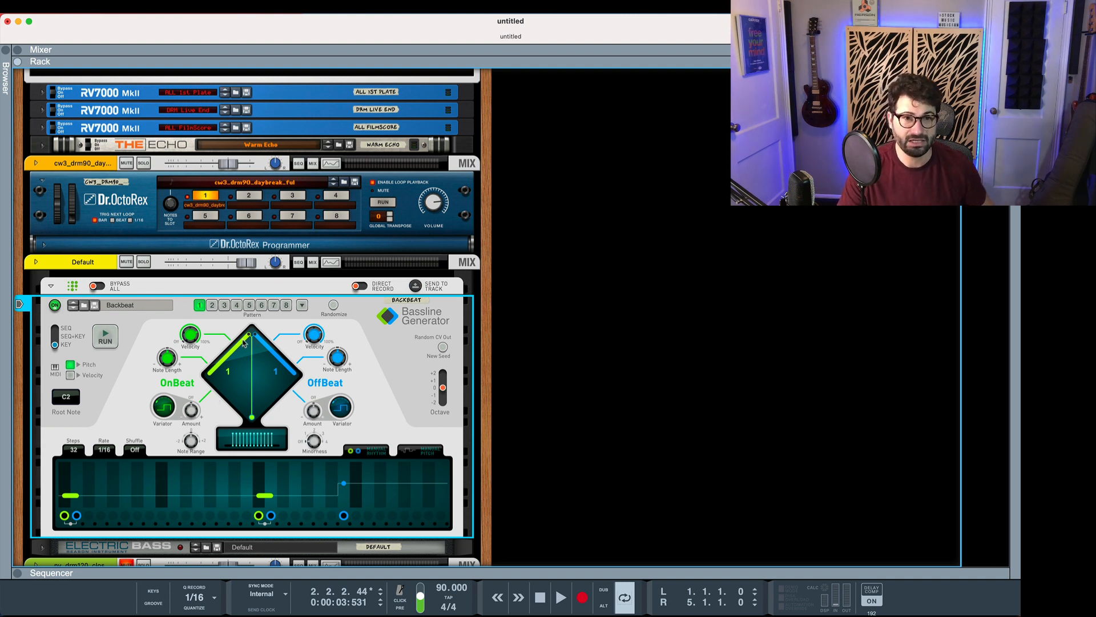
drag(246, 340, 211, 381)
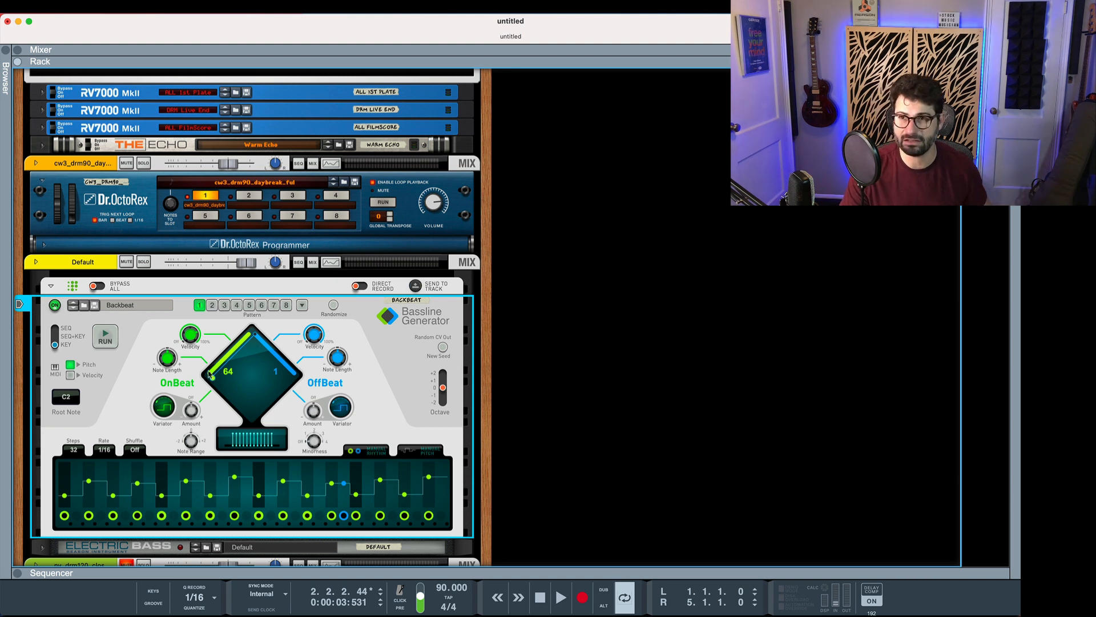
key(space)
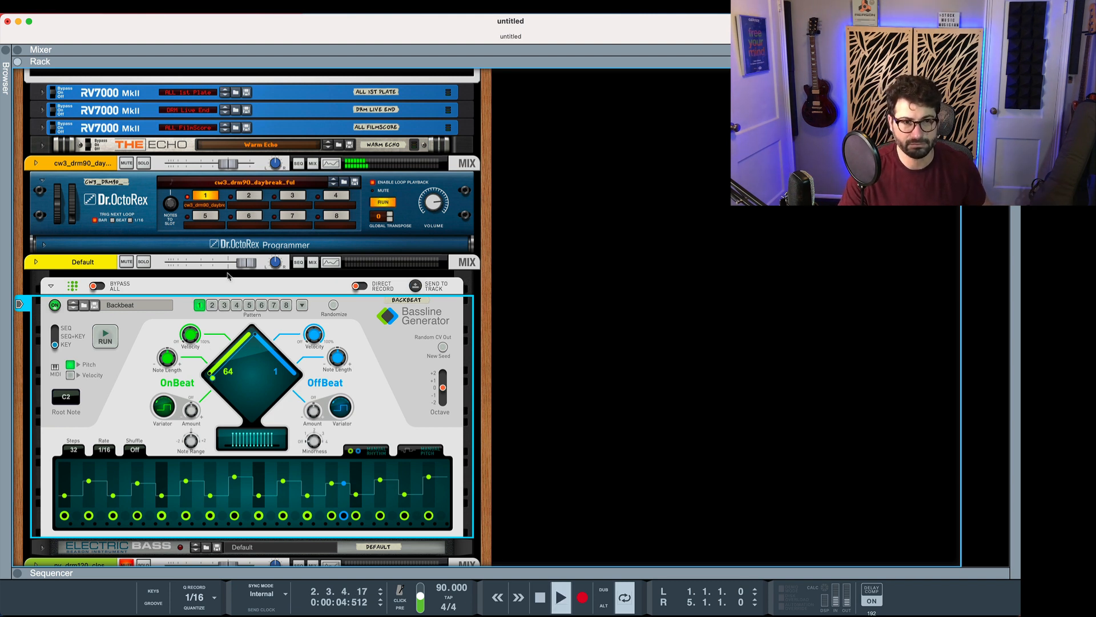
key(space)
click(103, 337)
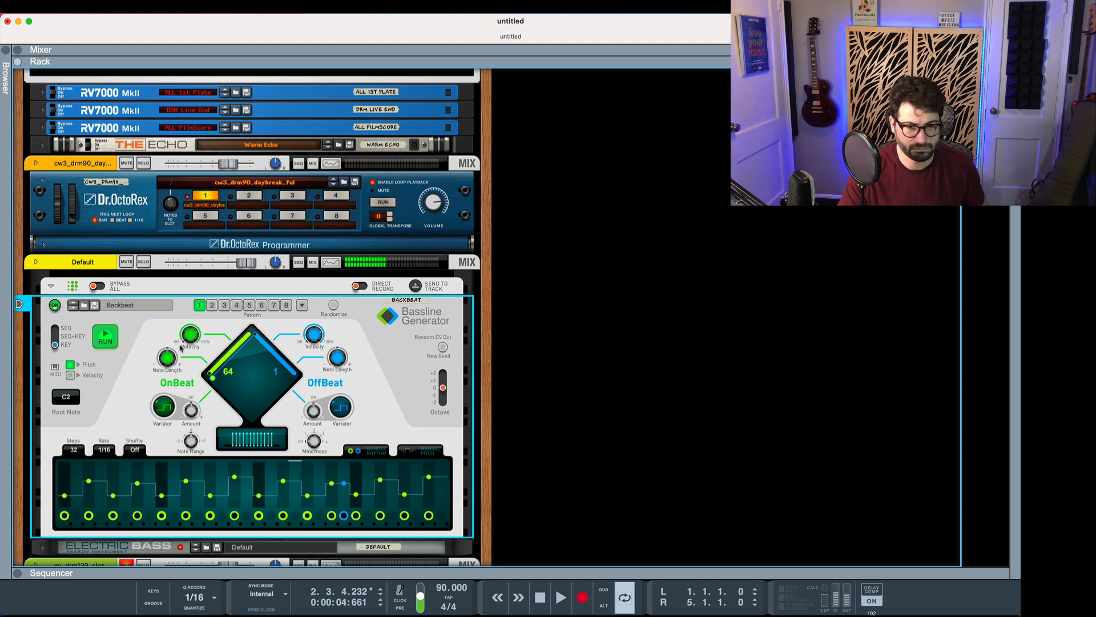
key(space)
key(space)
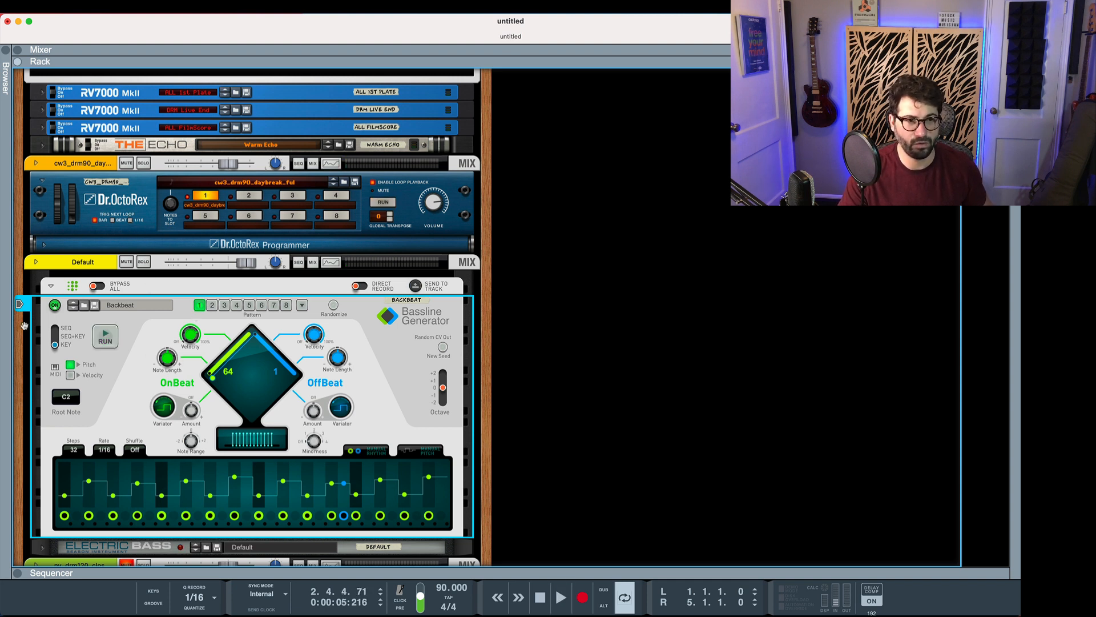
Switch the Bassline Generator's play mode to SEQ and audition the bassline with the drum loop.
click(55, 336)
click(55, 329)
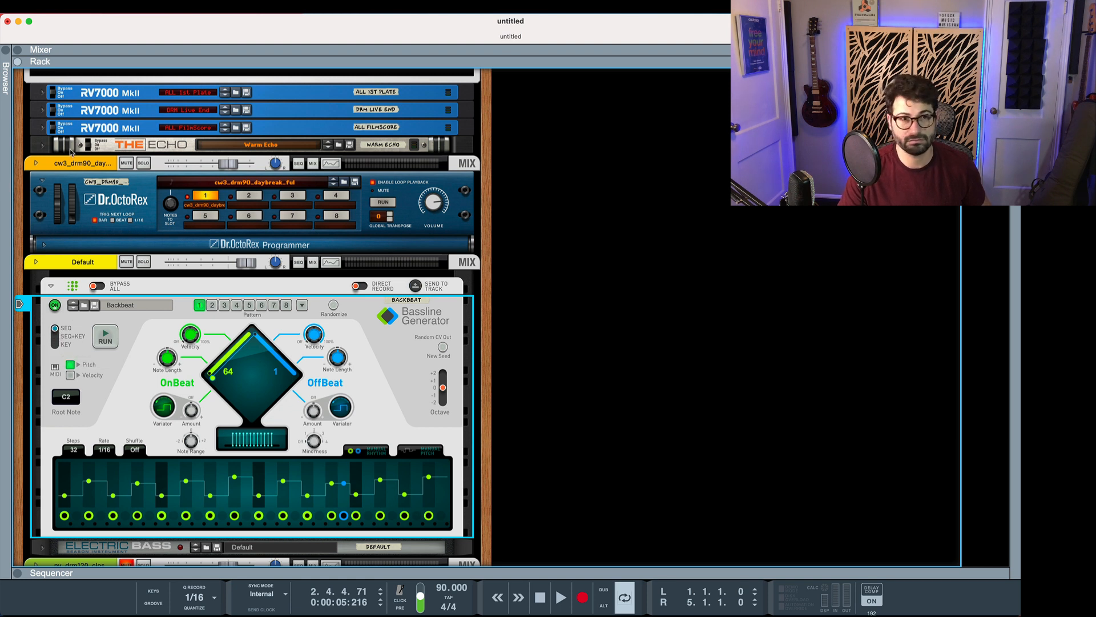
key(space)
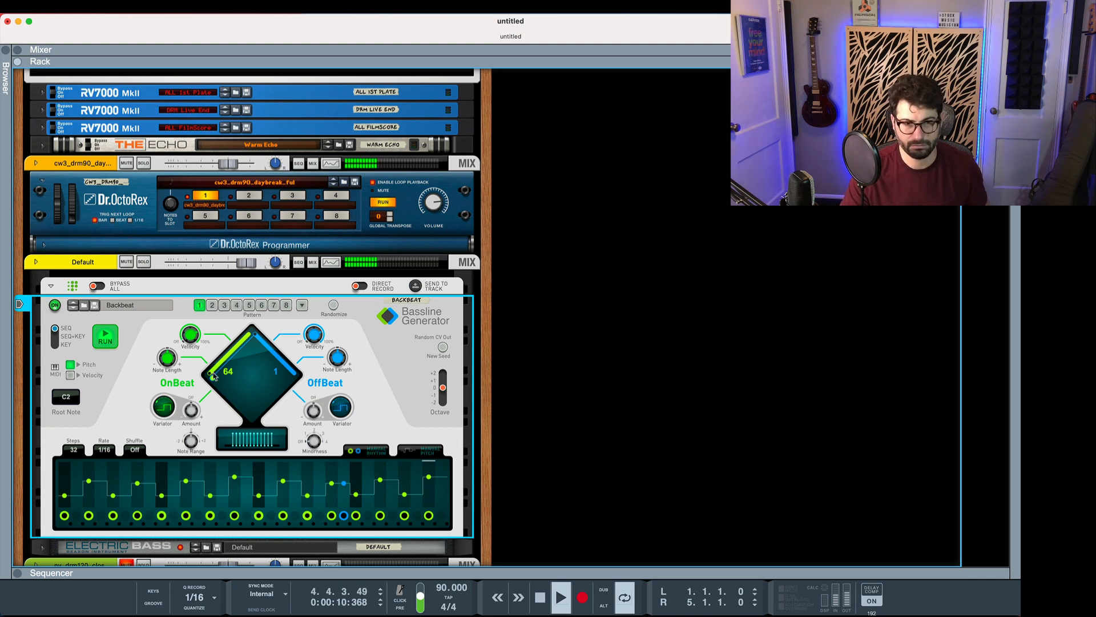
key(space)
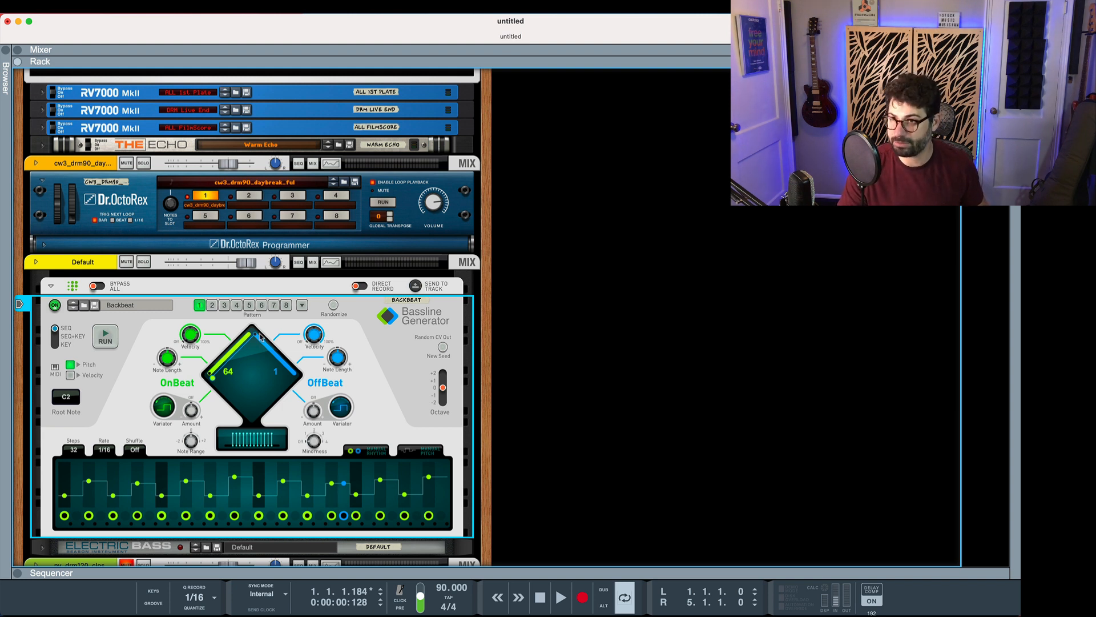
Set both patterns to 1, start playback, and raise the OffBeat pattern through 21 and 35 up to 64.
drag(265, 364, 274, 317)
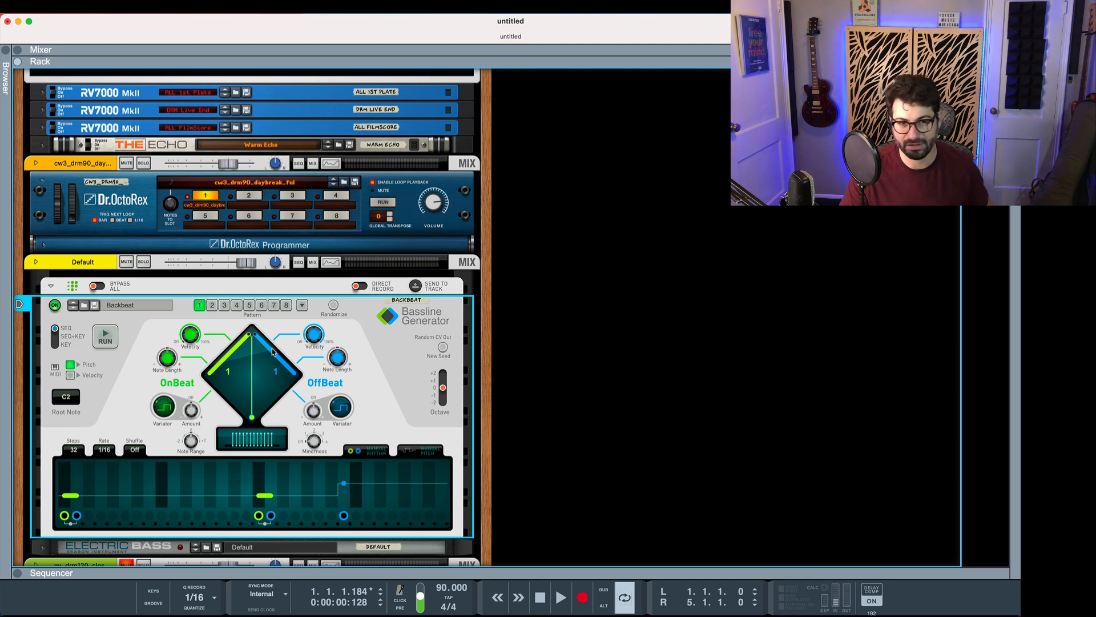
key(space)
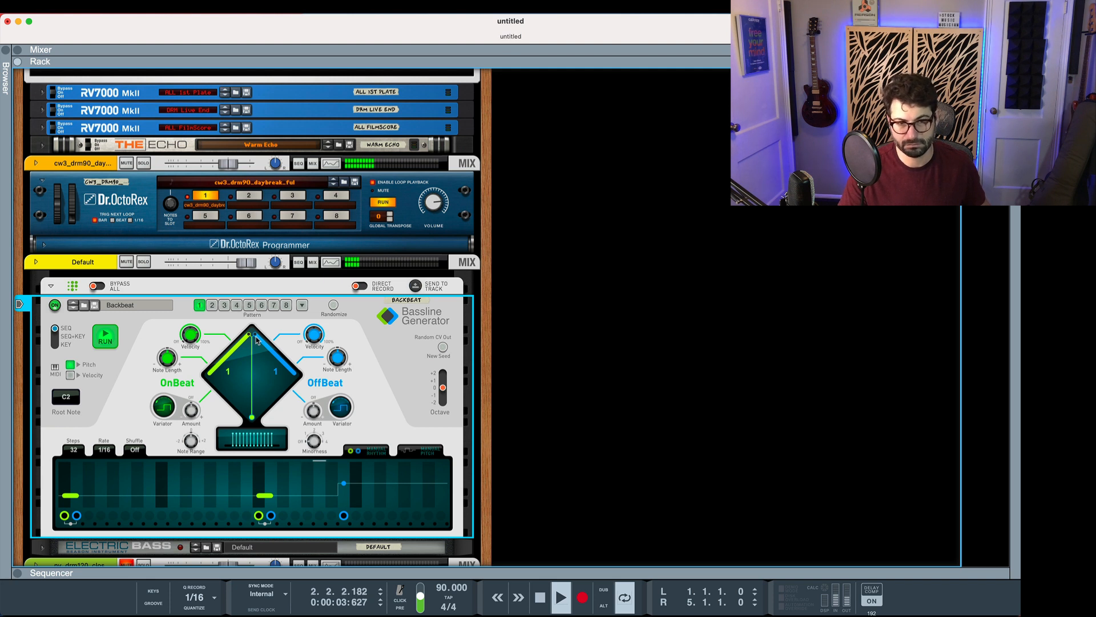
drag(257, 341, 274, 347)
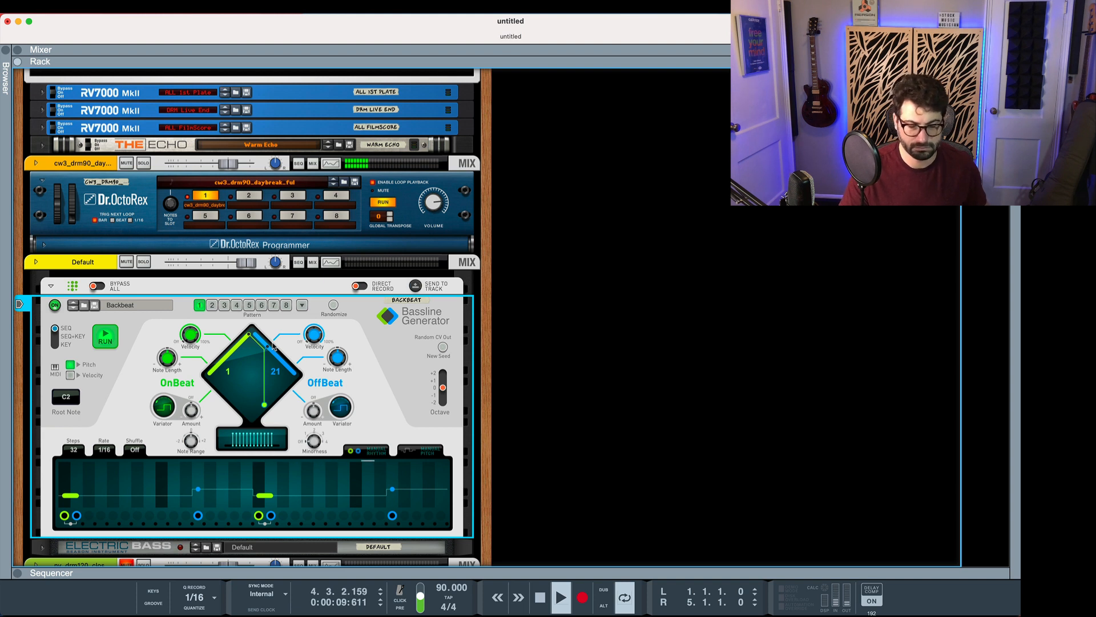
drag(273, 346, 278, 357)
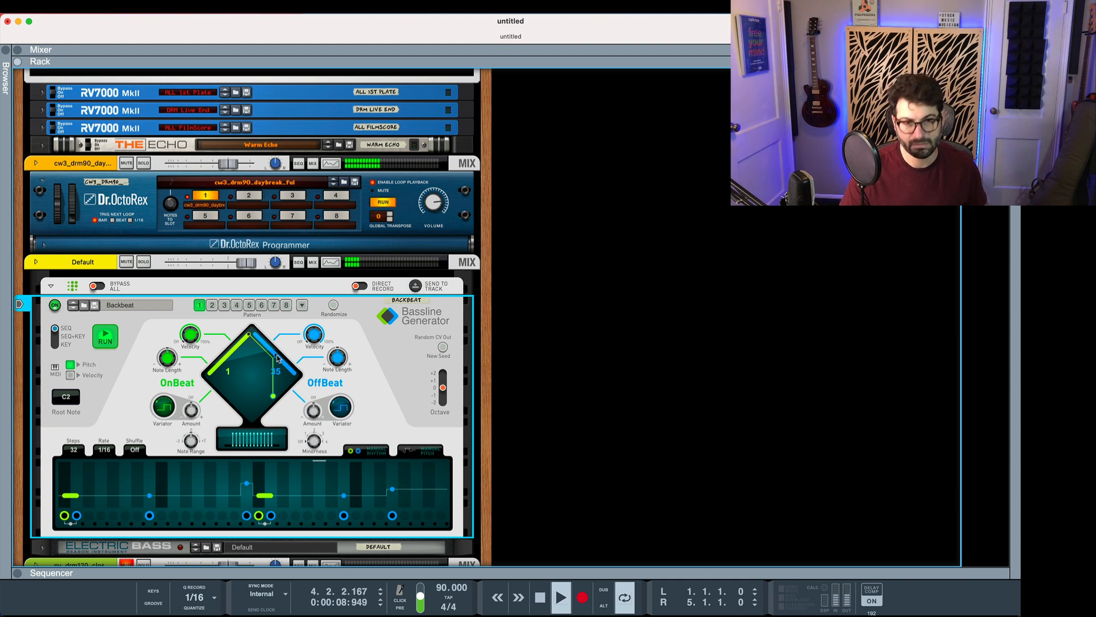
drag(278, 358, 359, 419)
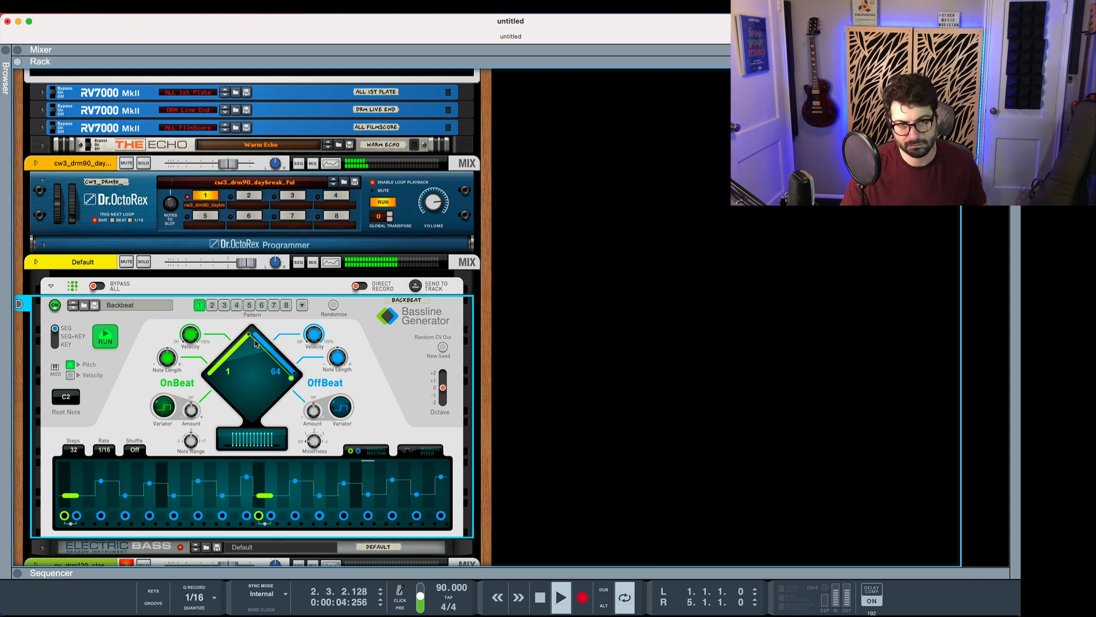
Raise the OnBeat pattern to 64, audition a combination of OnBeat 27 and OffBeat 45, and stop playback.
drag(238, 342, 111, 482)
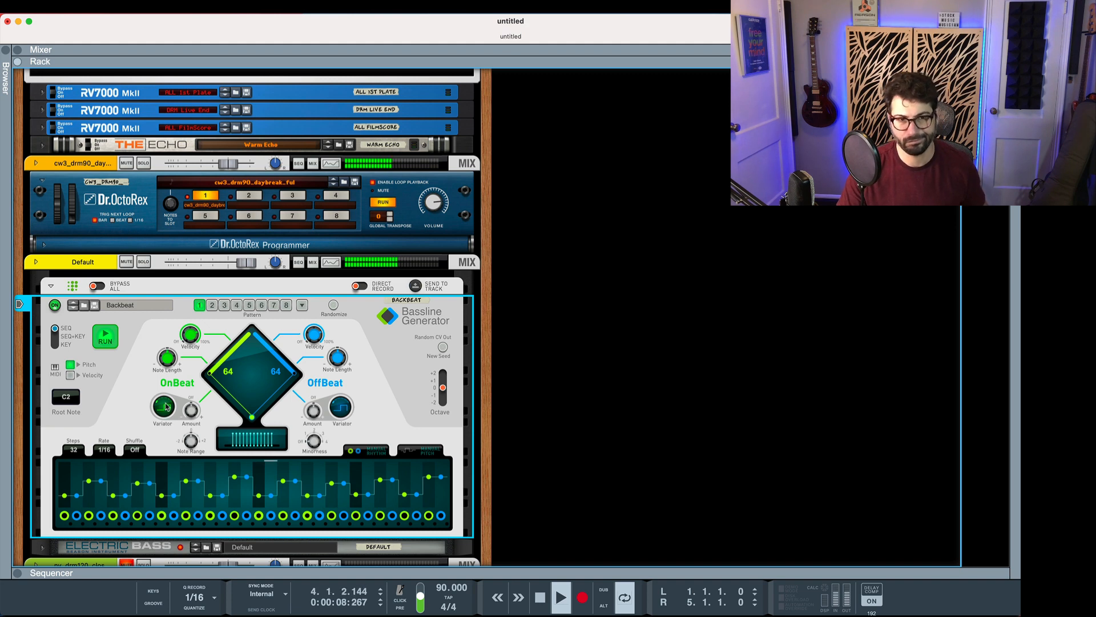
drag(253, 421, 263, 405)
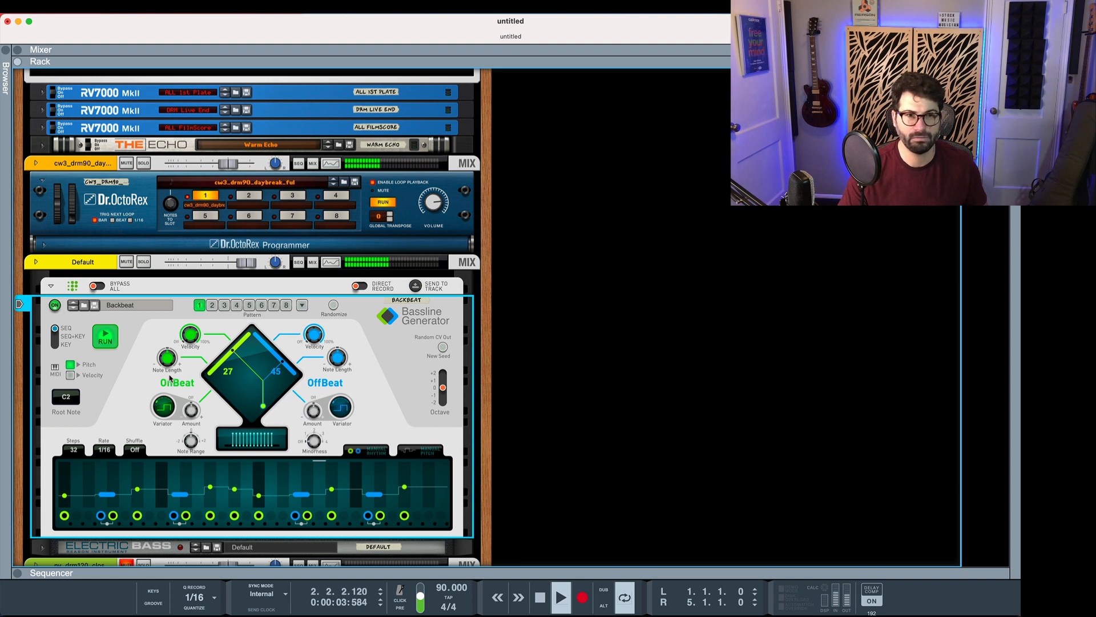
key(space)
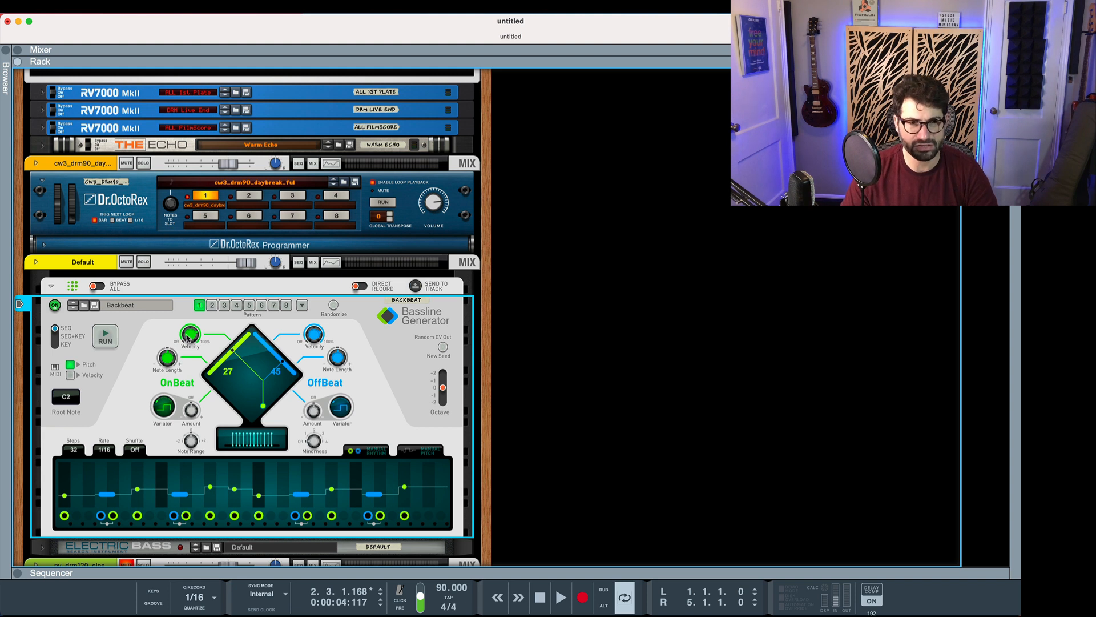
Set the OnBeat pattern to 34 and the OffBeat pattern to 25, and play the result with the drum loop.
drag(189, 335, 189, 336)
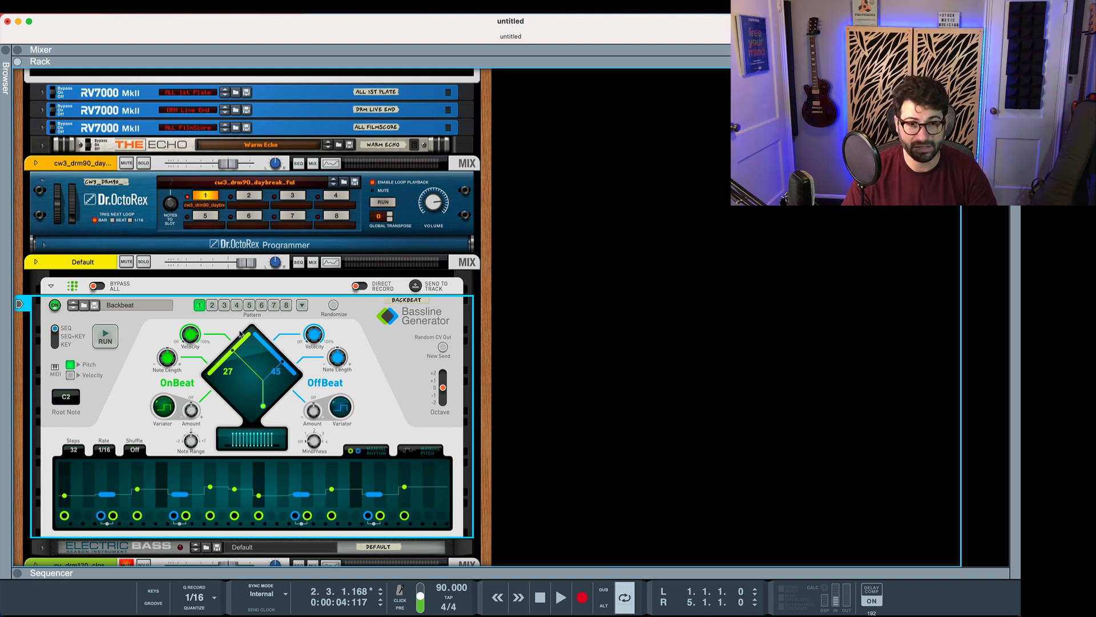
drag(315, 336, 312, 339)
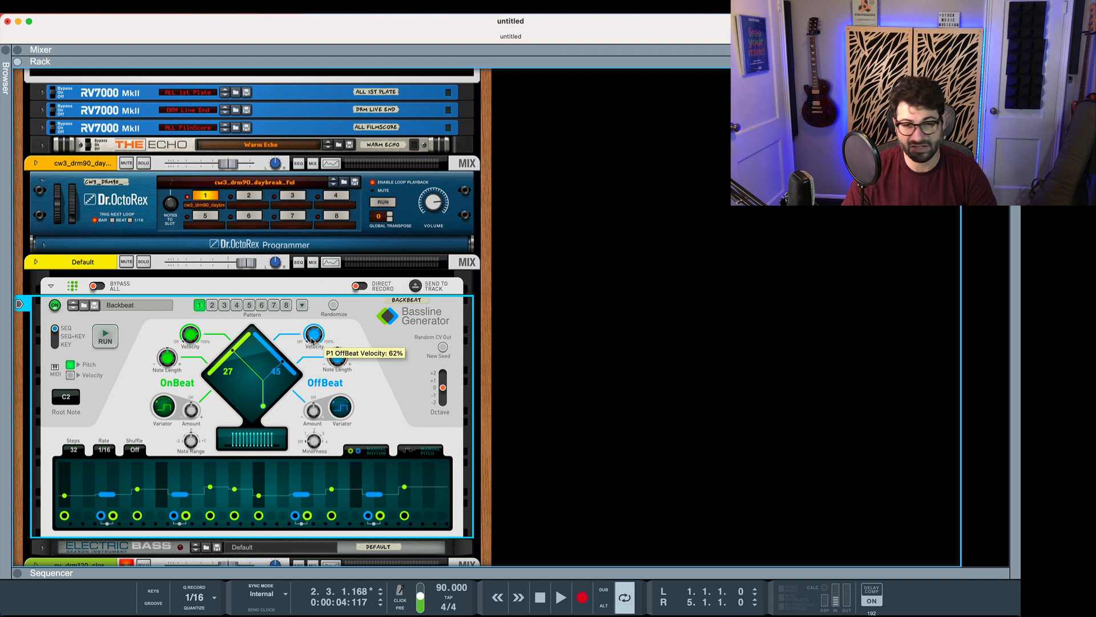
drag(256, 381, 248, 377)
click(255, 374)
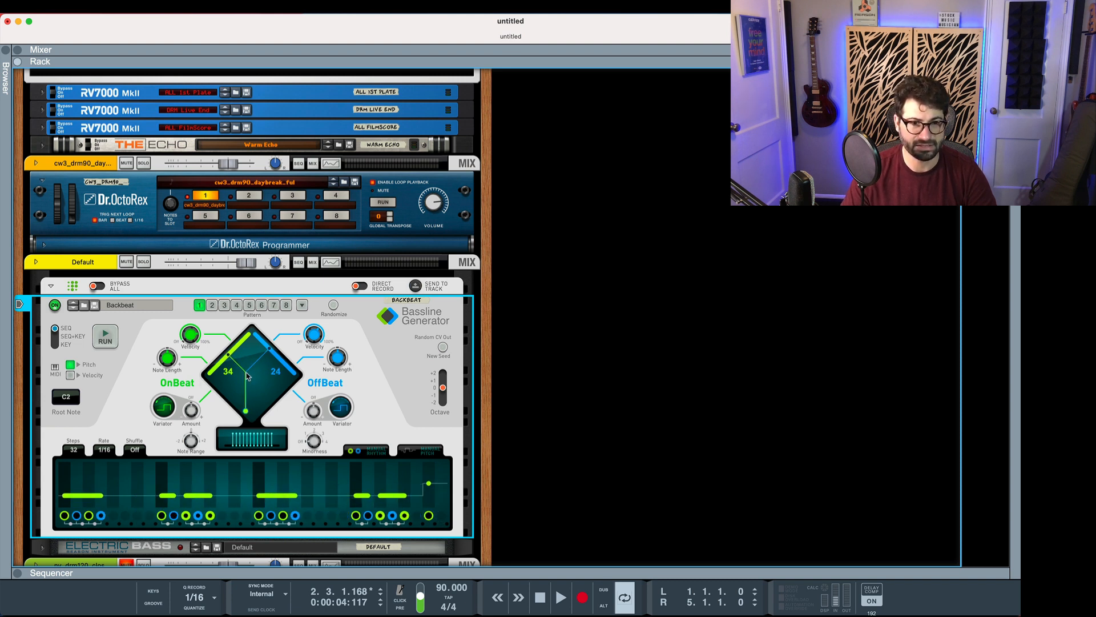
key(space)
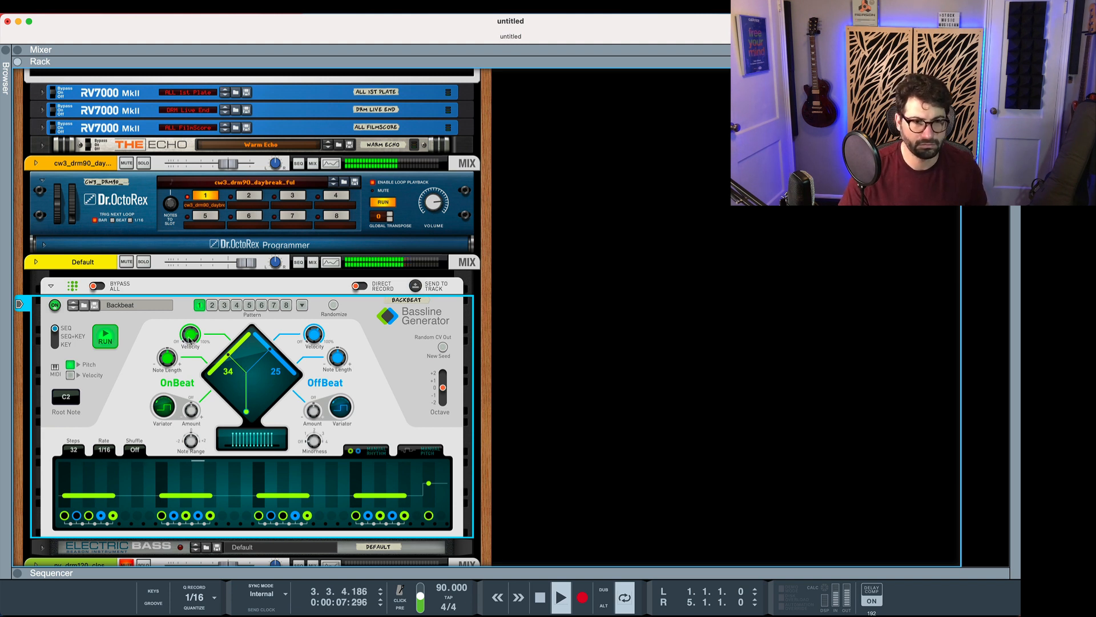
mouse_move(192, 343)
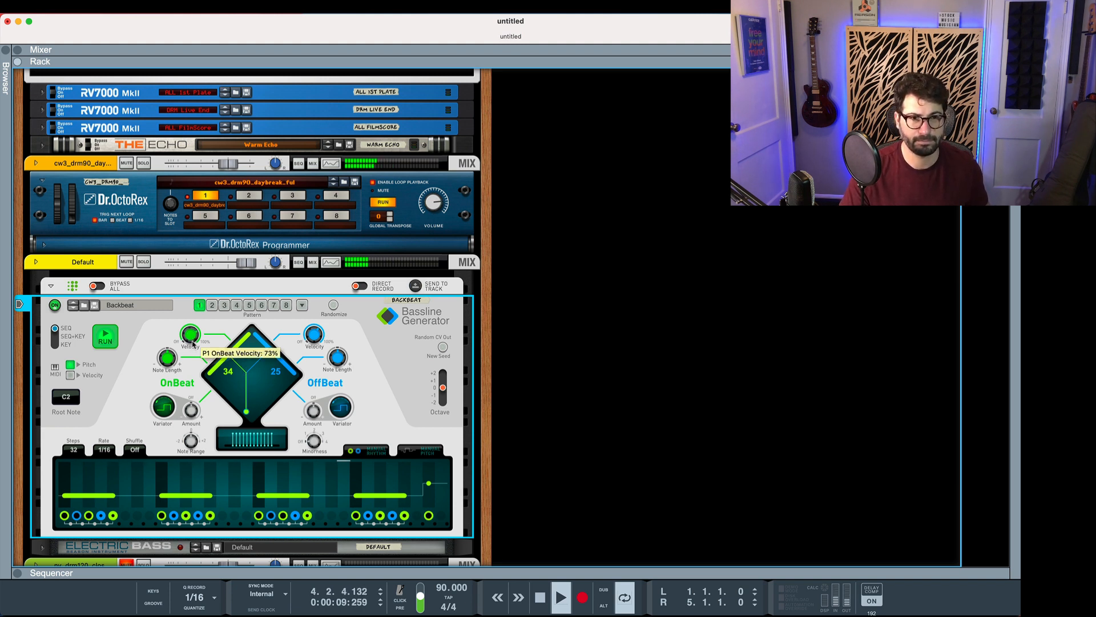
Set the OnBeat pattern to 46 and the OffBeat pattern to 54, and raise the OffBeat velocity through 64% during playback.
click(278, 359)
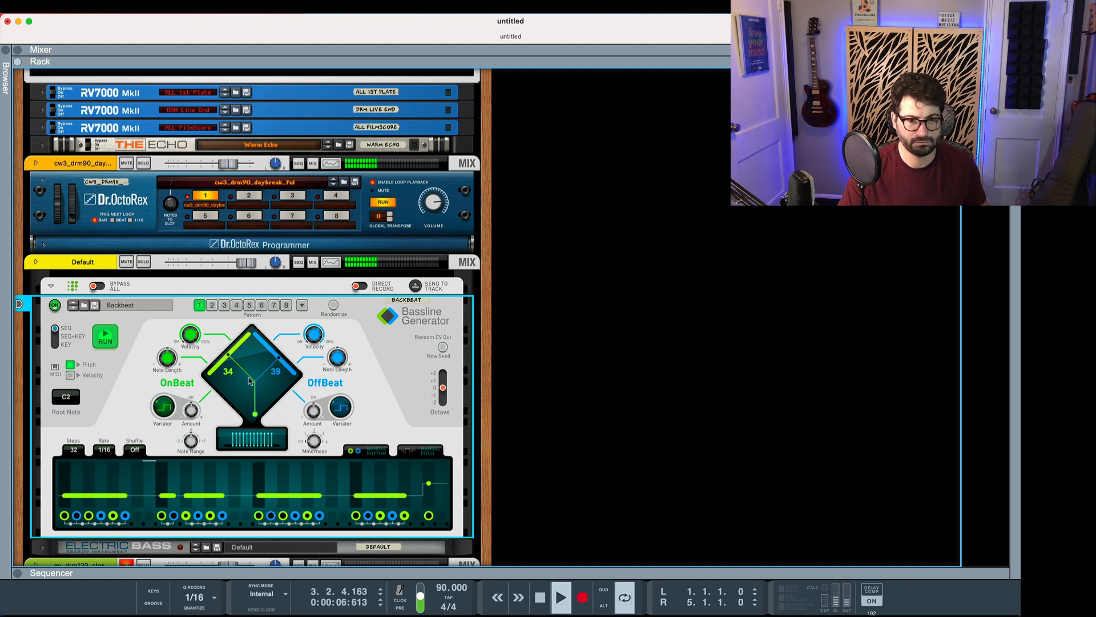
drag(257, 418, 258, 402)
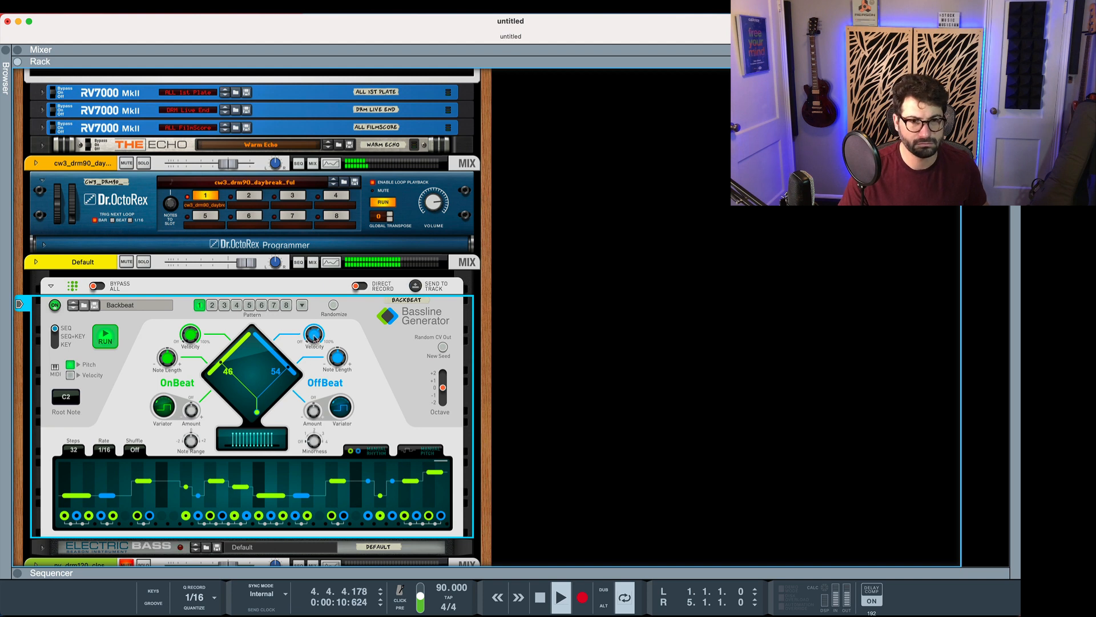
mouse_move(314, 341)
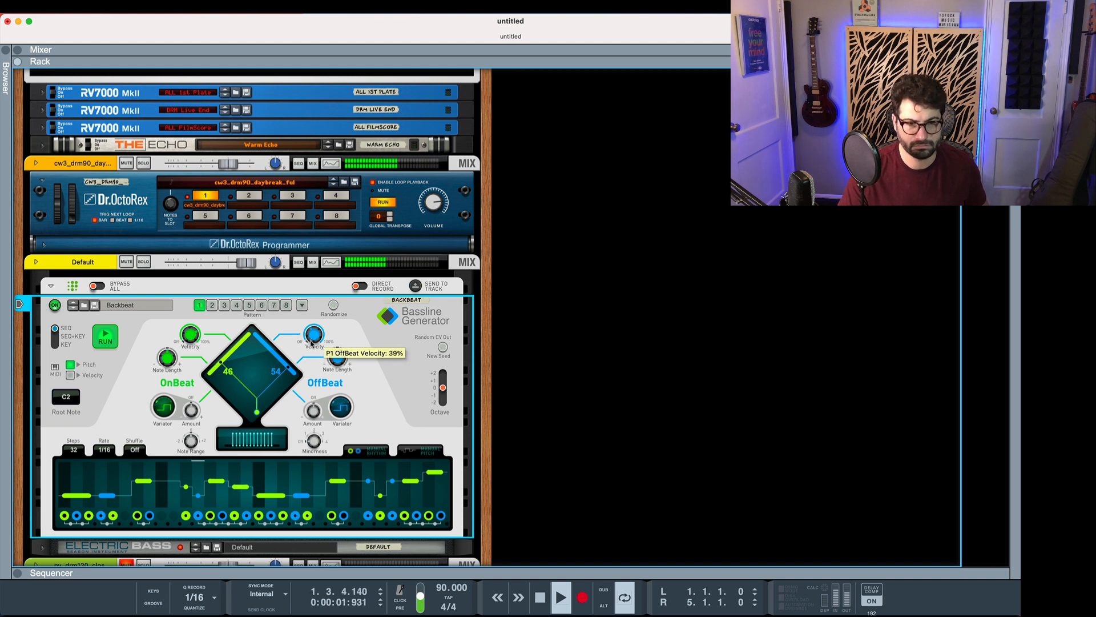
scroll(319, 334, up, 5)
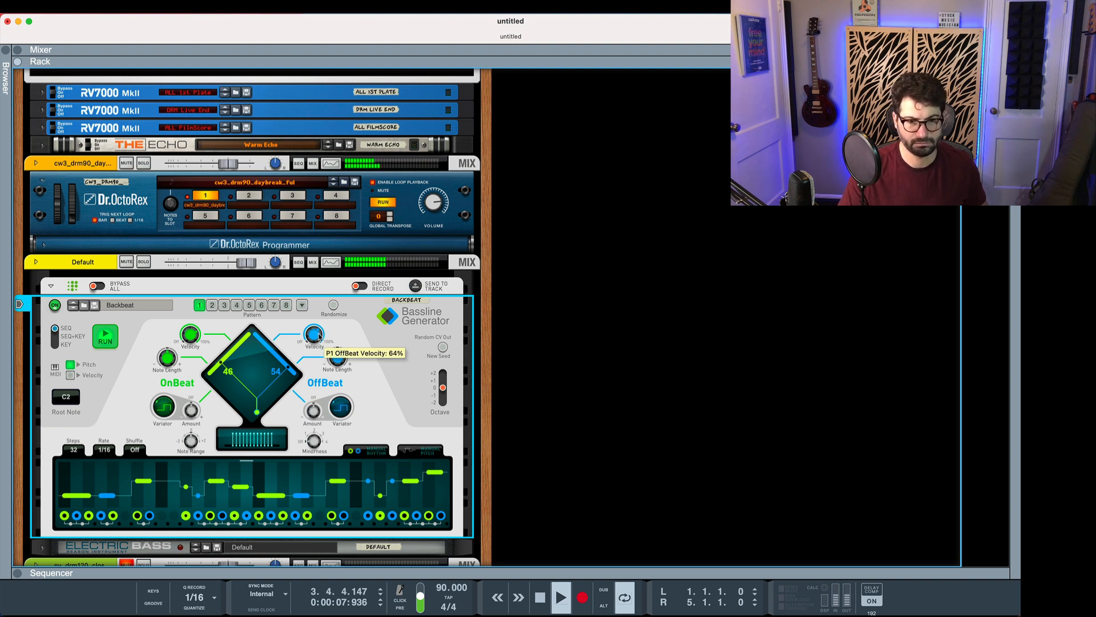
drag(318, 334, 324, 306)
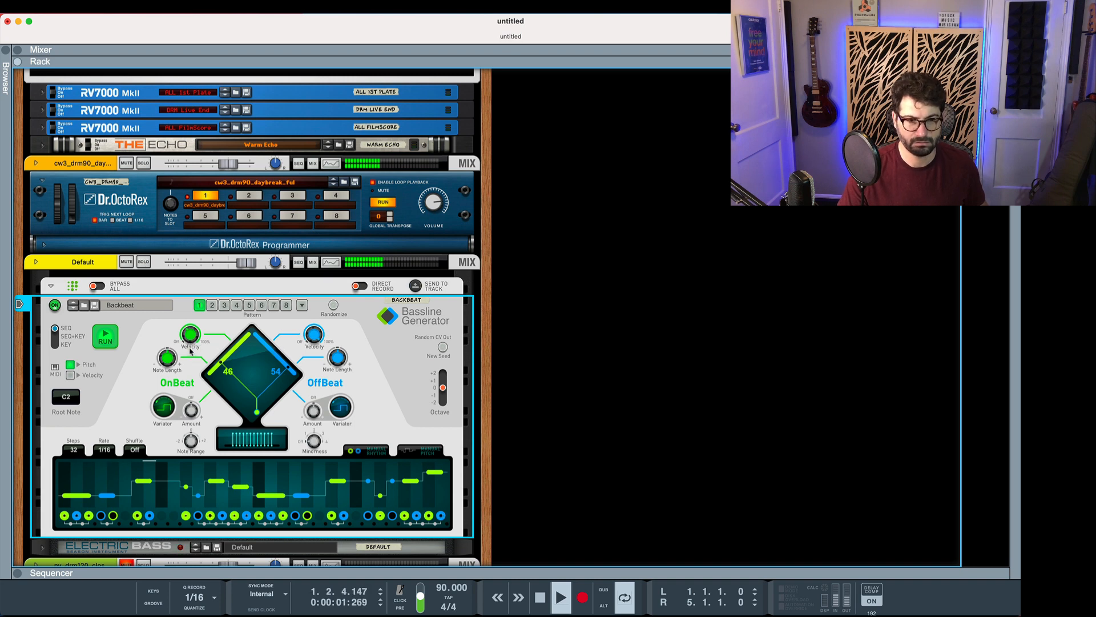
Lower the OnBeat velocity to 42%, readjust it to 52% with playback stopped, and audition it with the drum loop.
mouse_move(190, 337)
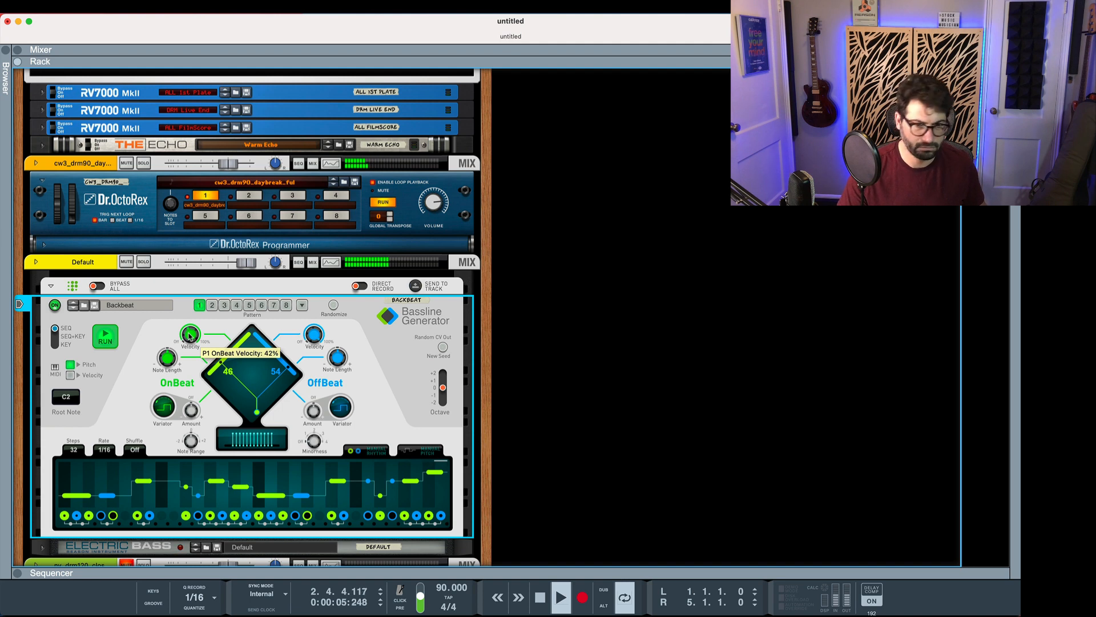
key(space)
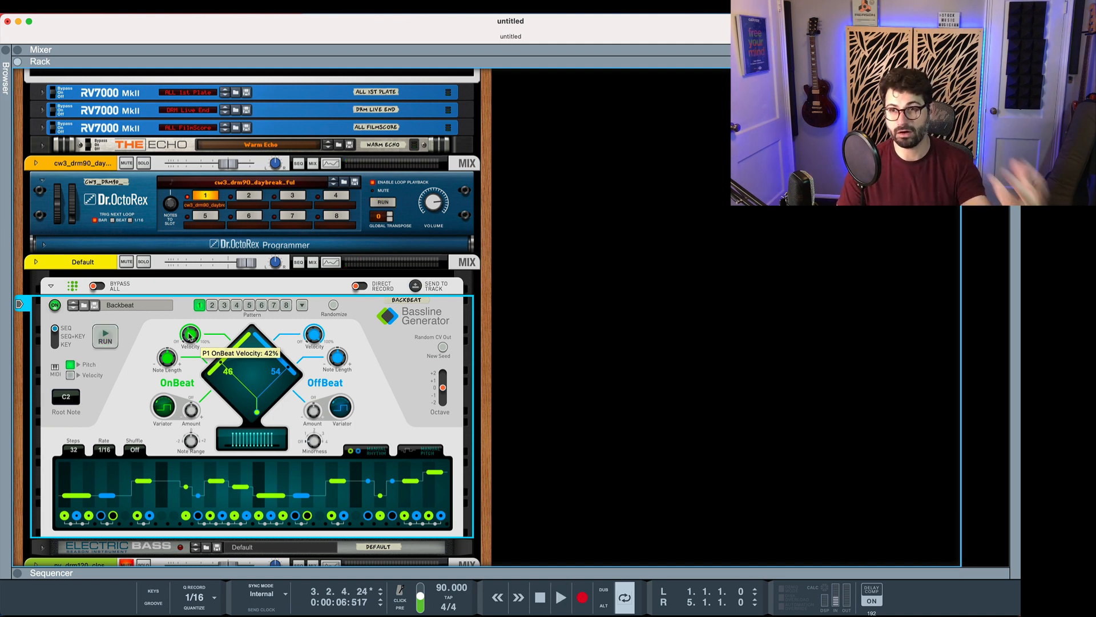
drag(189, 336, 193, 336)
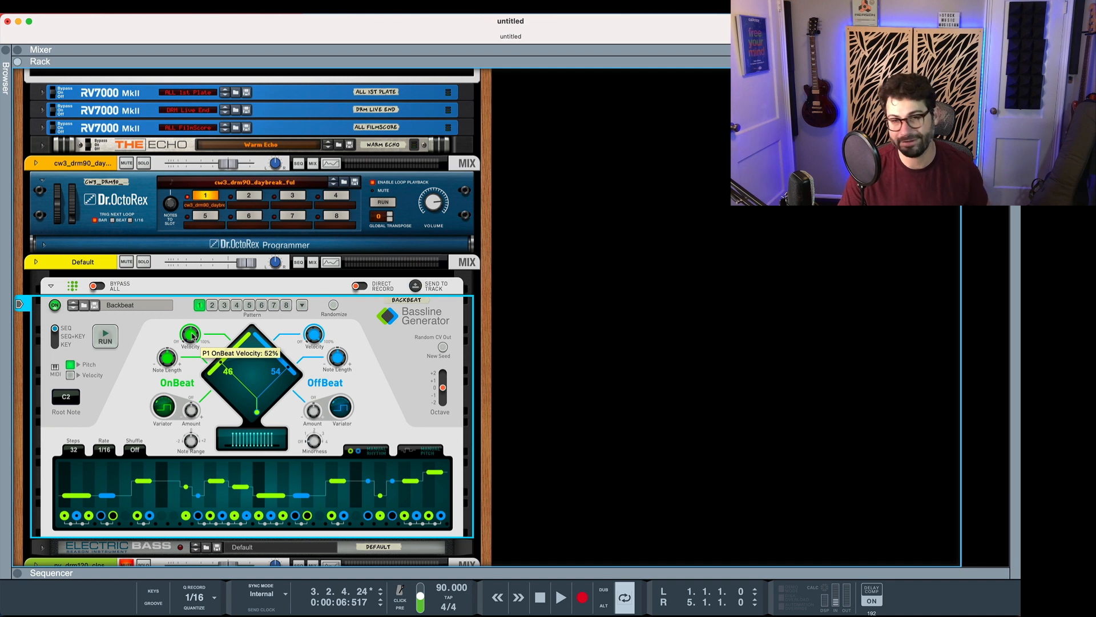
key(space)
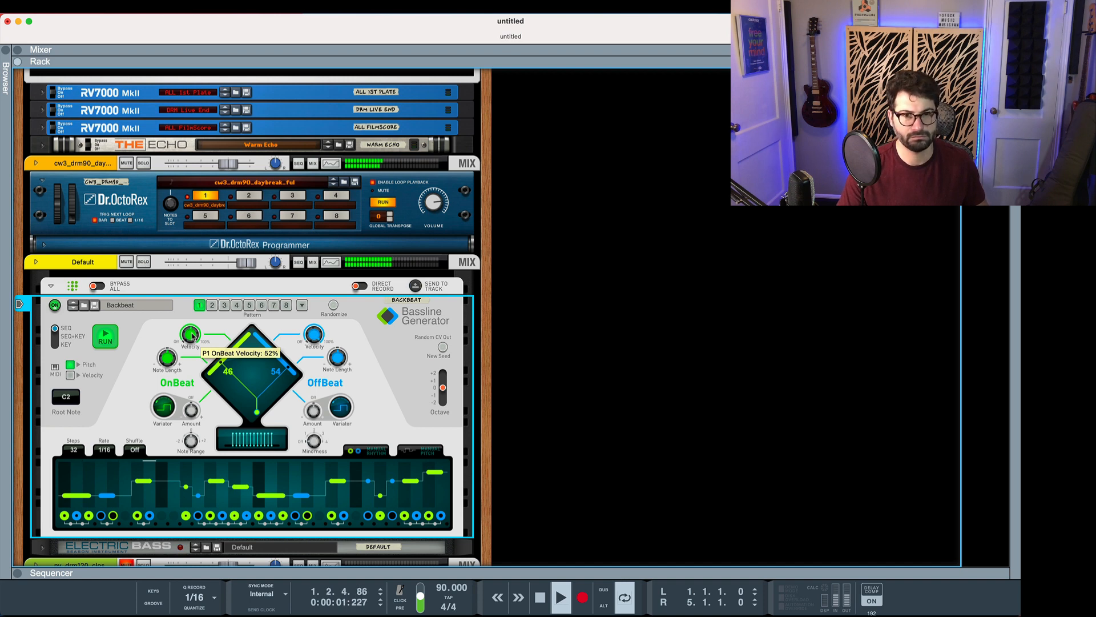
Lower the OffBeat velocity to 44%, raise it again with playback stopped, and audition the bassline.
mouse_move(314, 354)
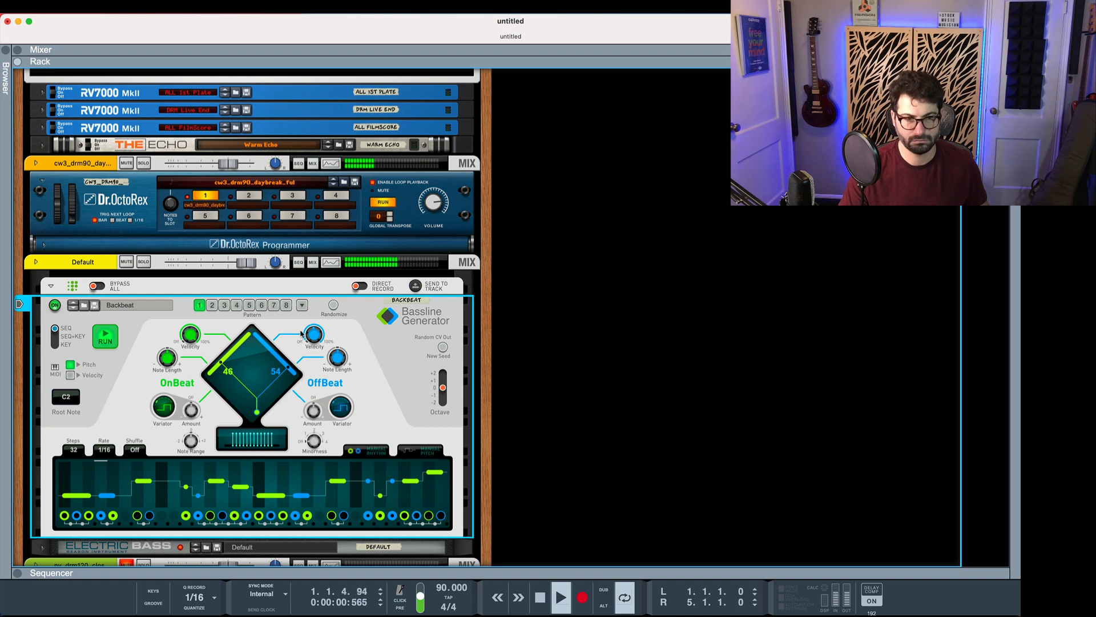
key(space)
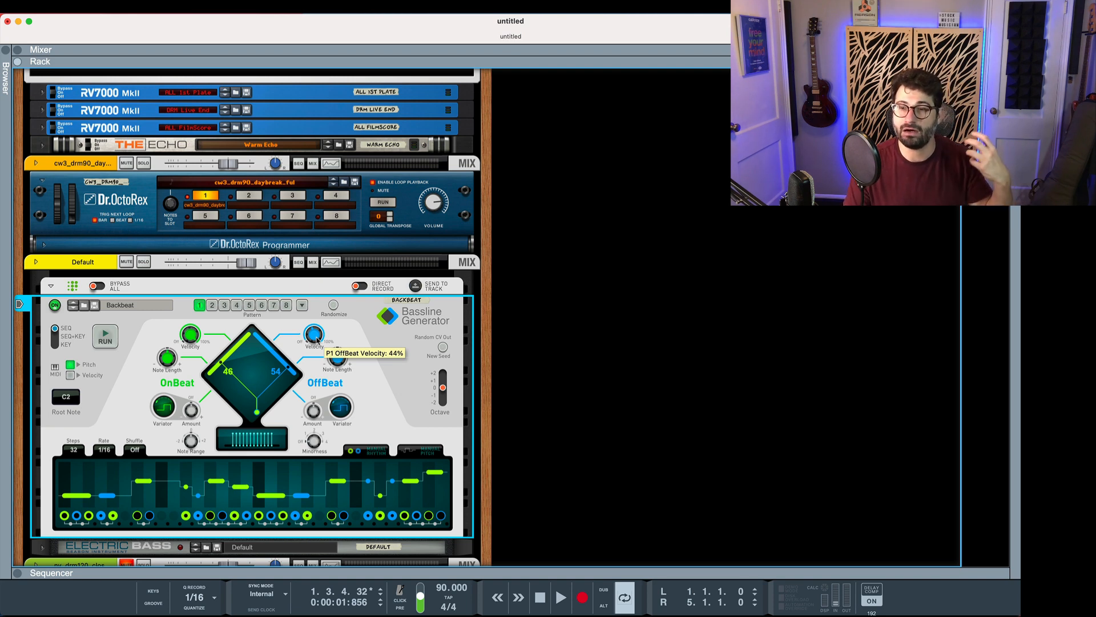
drag(317, 338, 324, 324)
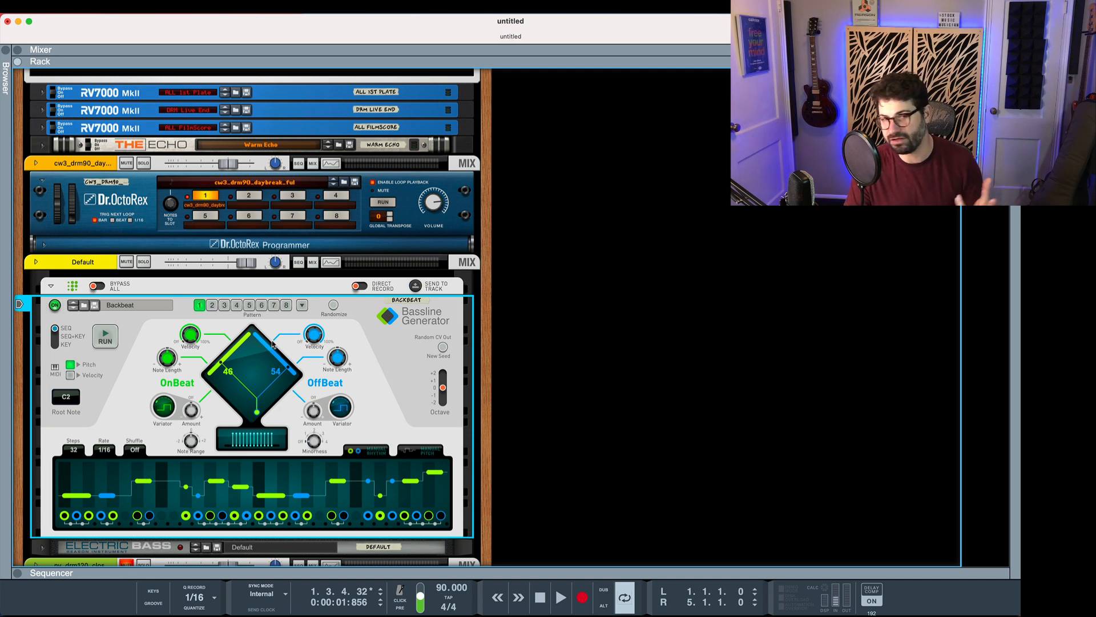
key(space)
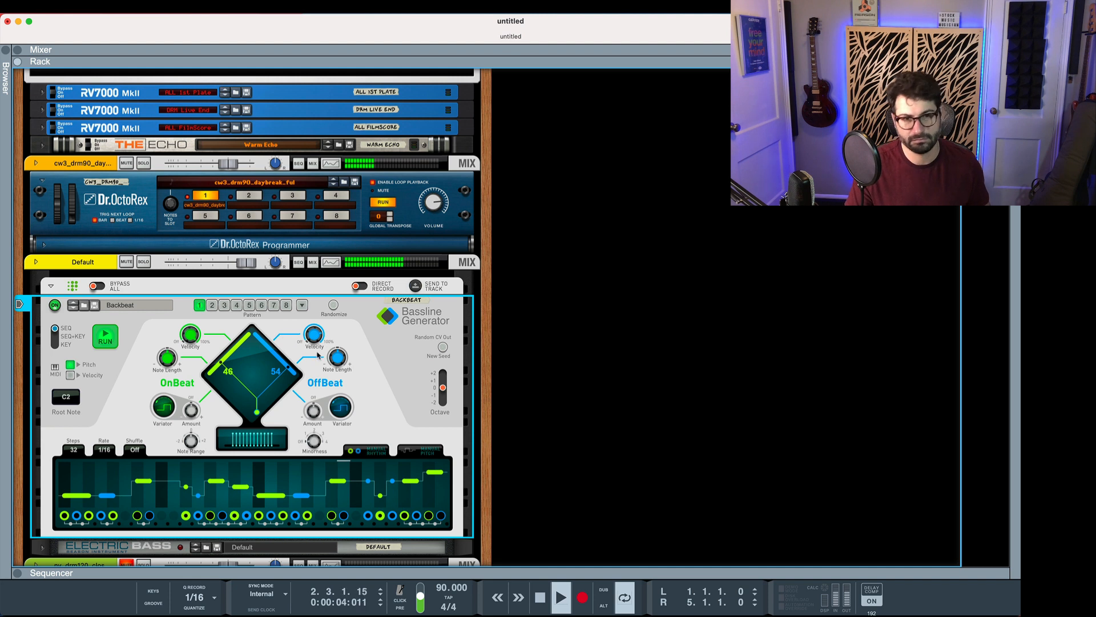
key(space)
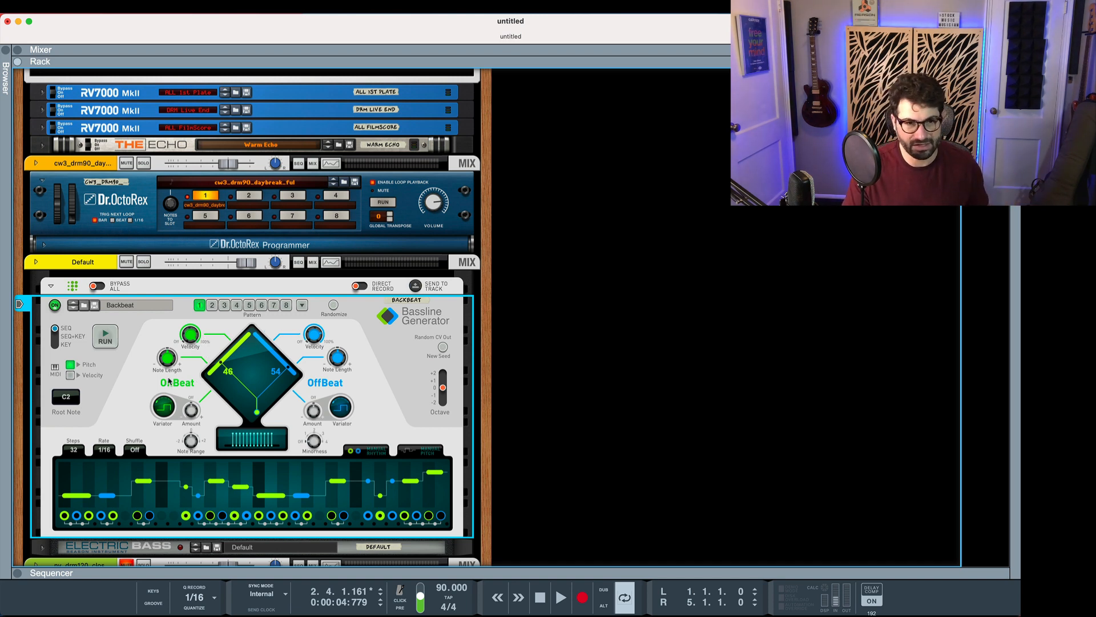
Shorten the OnBeat note length, increase the OffBeat note length, and audition the contrast with the drum loop.
drag(172, 366, 153, 436)
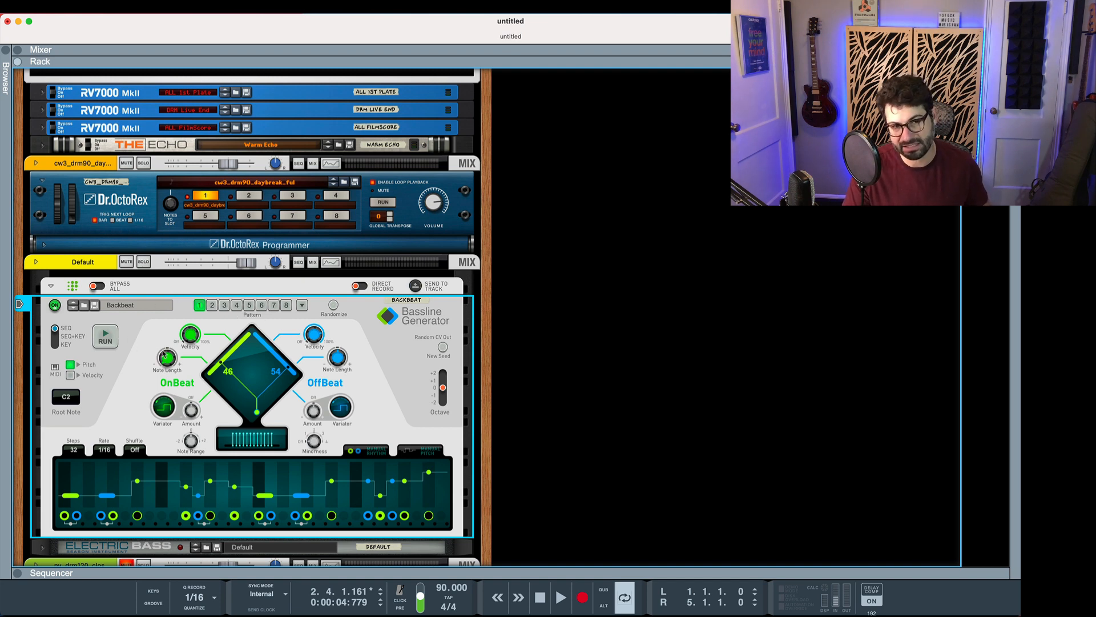
drag(338, 358, 343, 291)
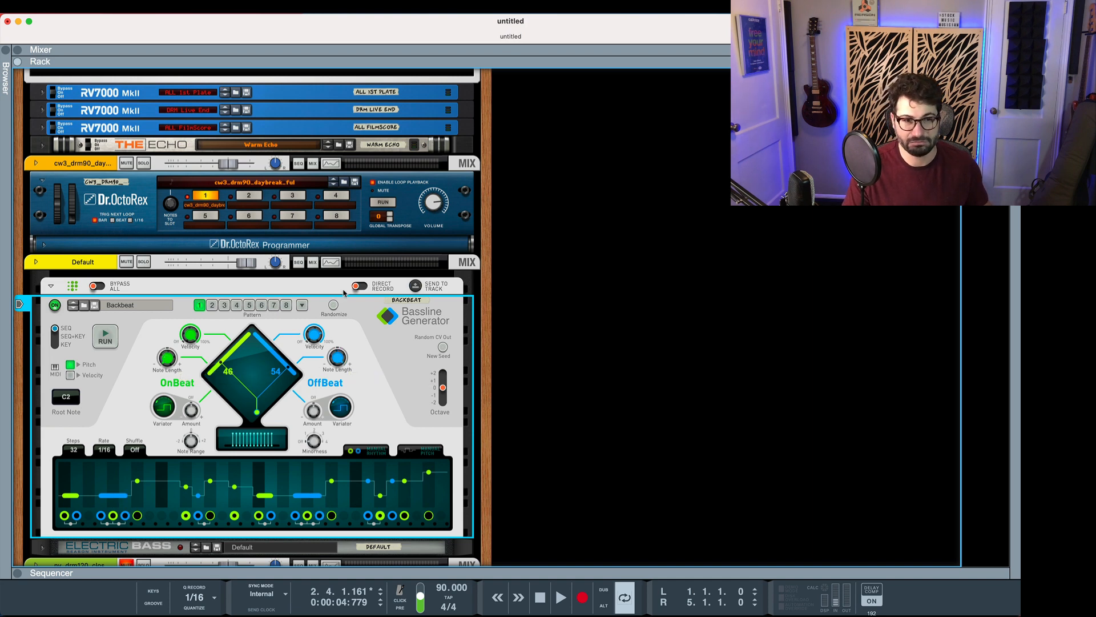
key(space)
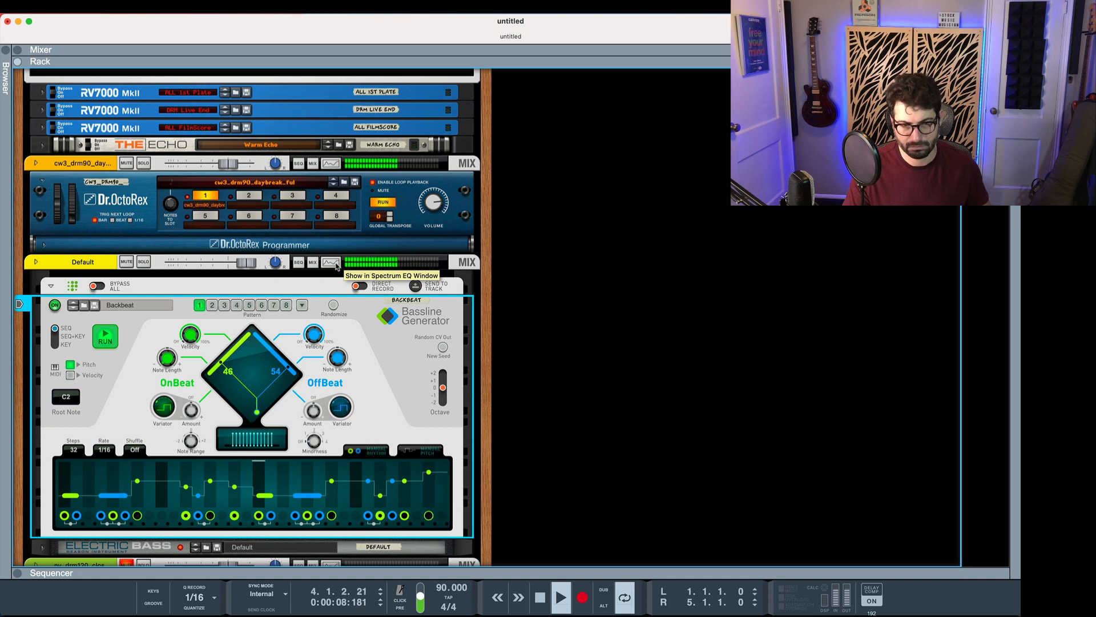
key(space)
Reset the OffBeat and OnBeat note lengths, extend the notes so they run together, and play them briefly.
super+click(339, 361)
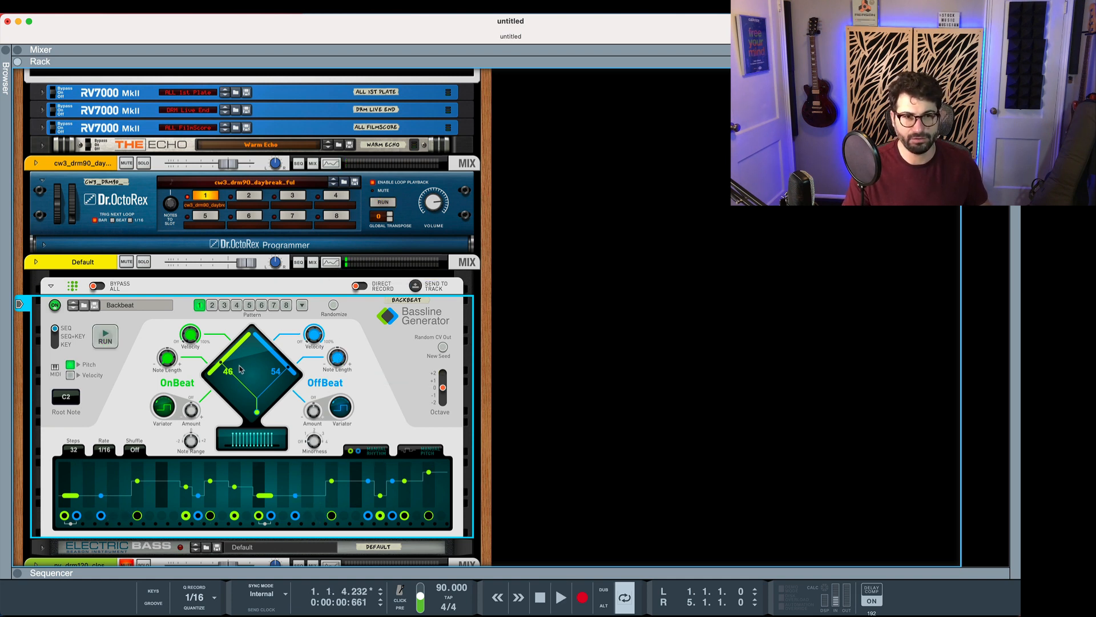
super+click(165, 360)
key(space)
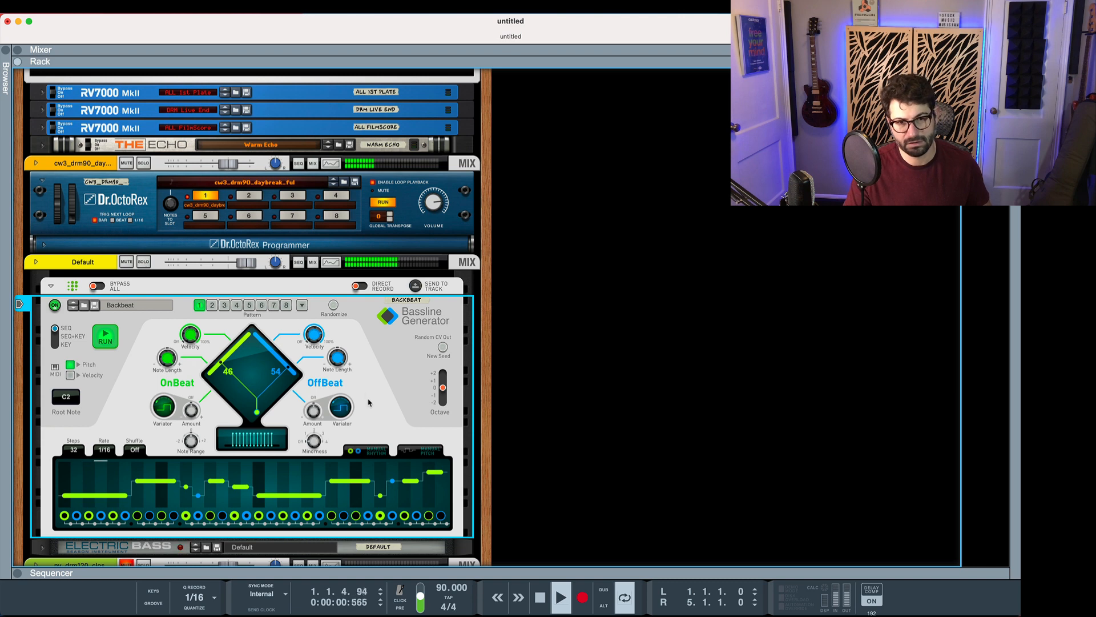
key(space)
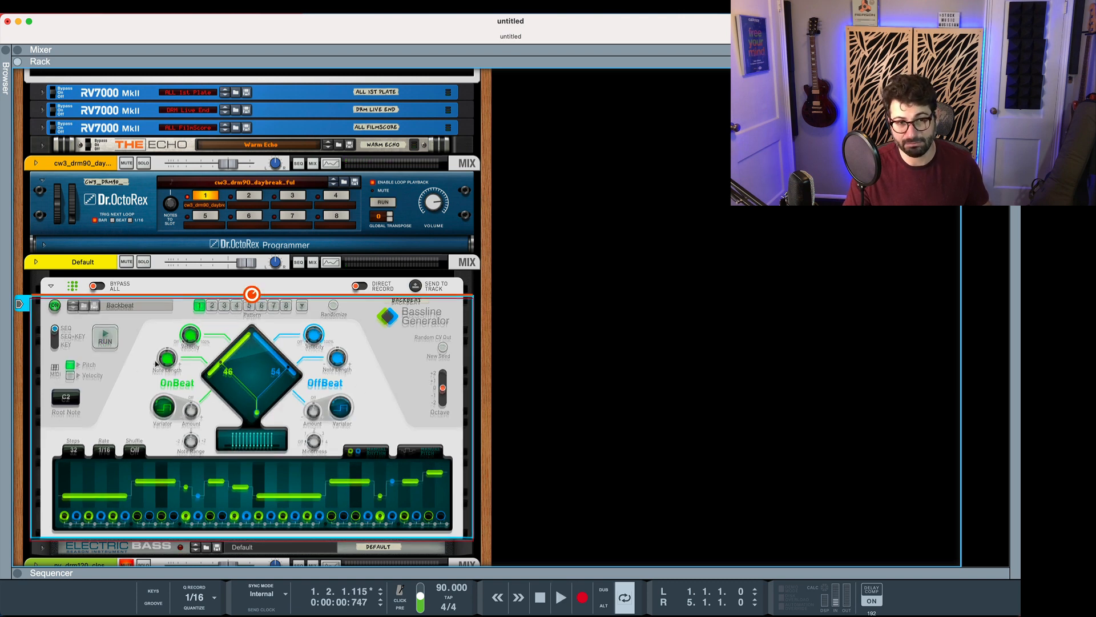
Reduce the OnBeat note length to 105% and below, shorten the OffBeat notes as well, and audition the tighter bassline.
drag(166, 360, 168, 375)
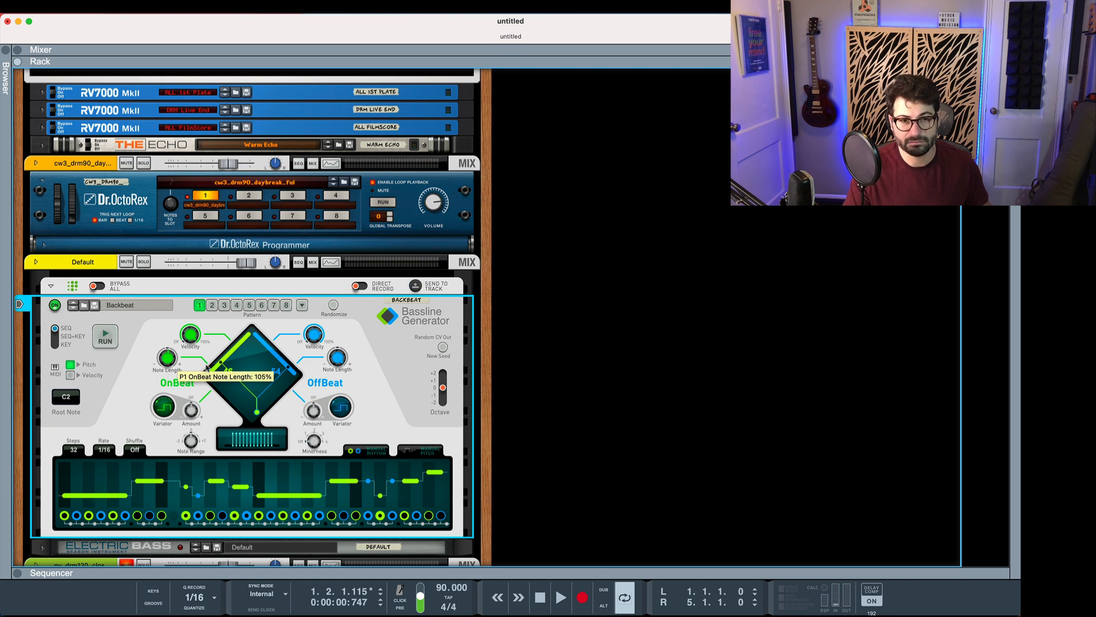
drag(331, 356, 329, 364)
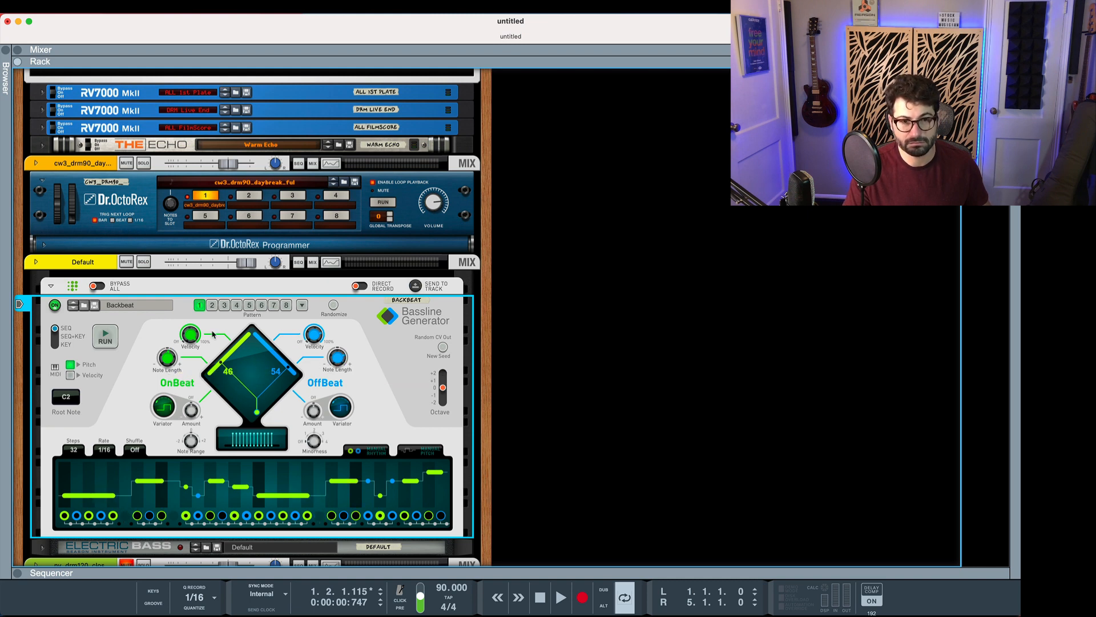
drag(170, 354, 167, 360)
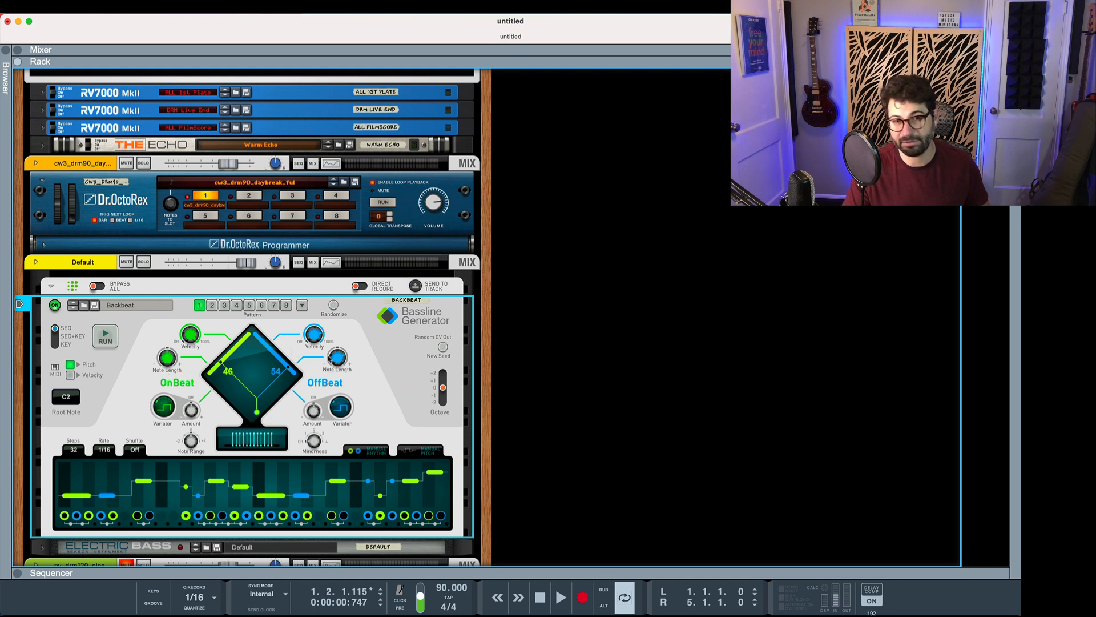
drag(332, 362, 318, 387)
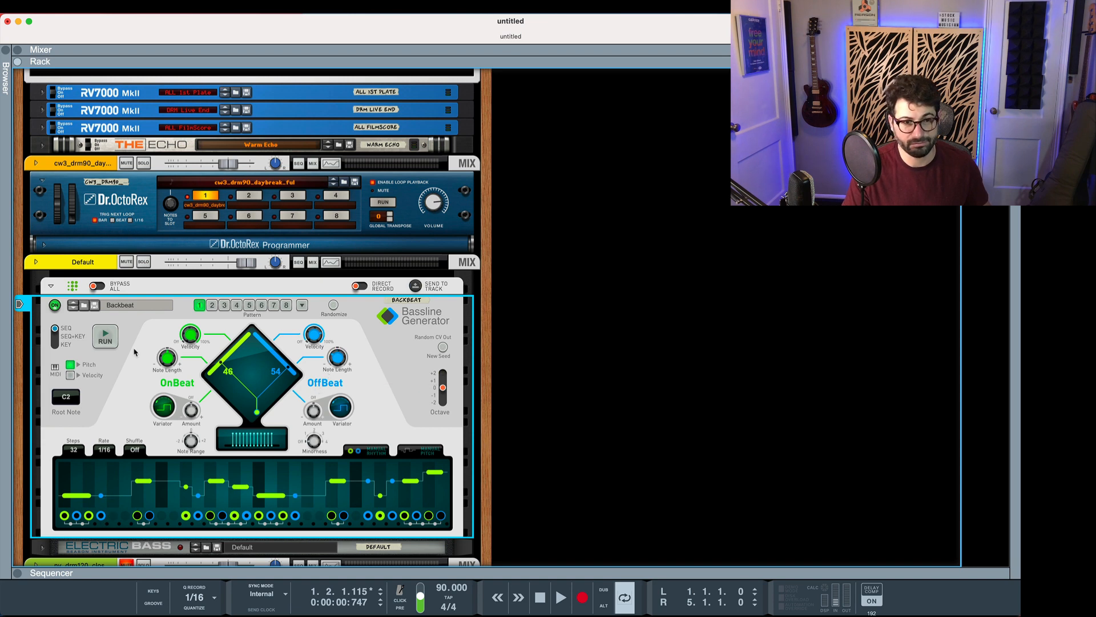
drag(162, 363, 154, 372)
key(space)
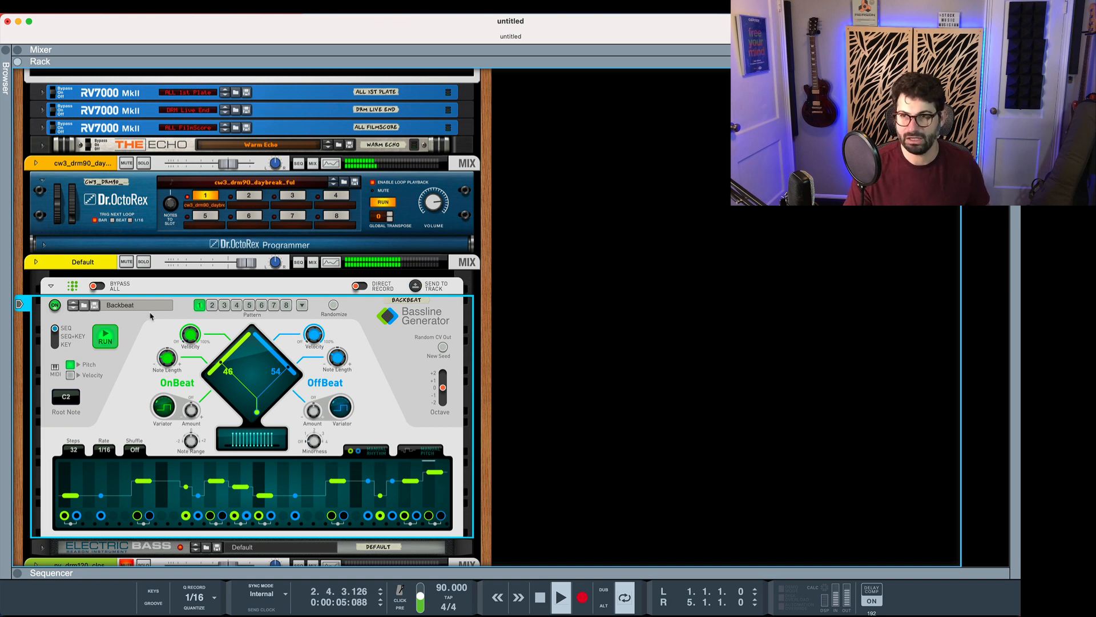
key(space)
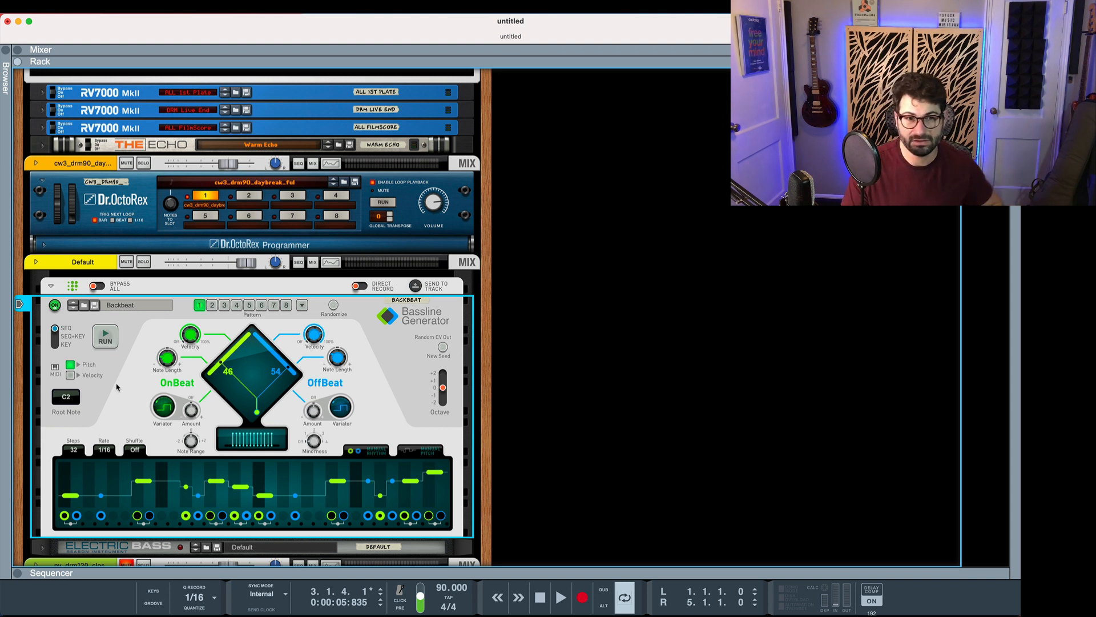
Look at pattern slot 4, return to pattern slot 1, and audition it with the drum loop.
click(236, 305)
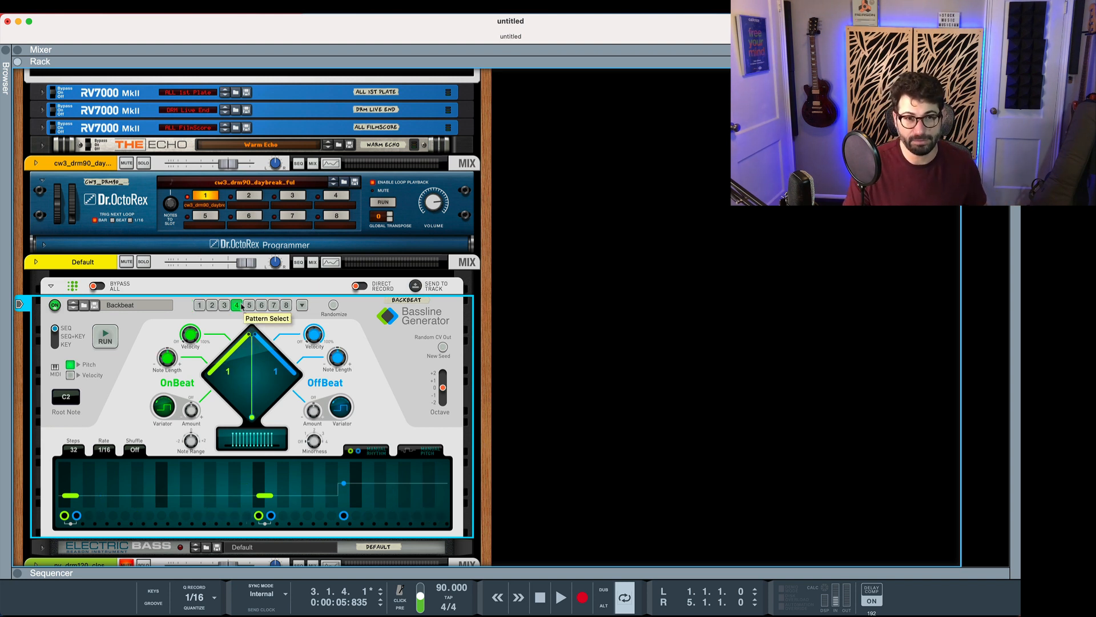
click(199, 307)
key(space)
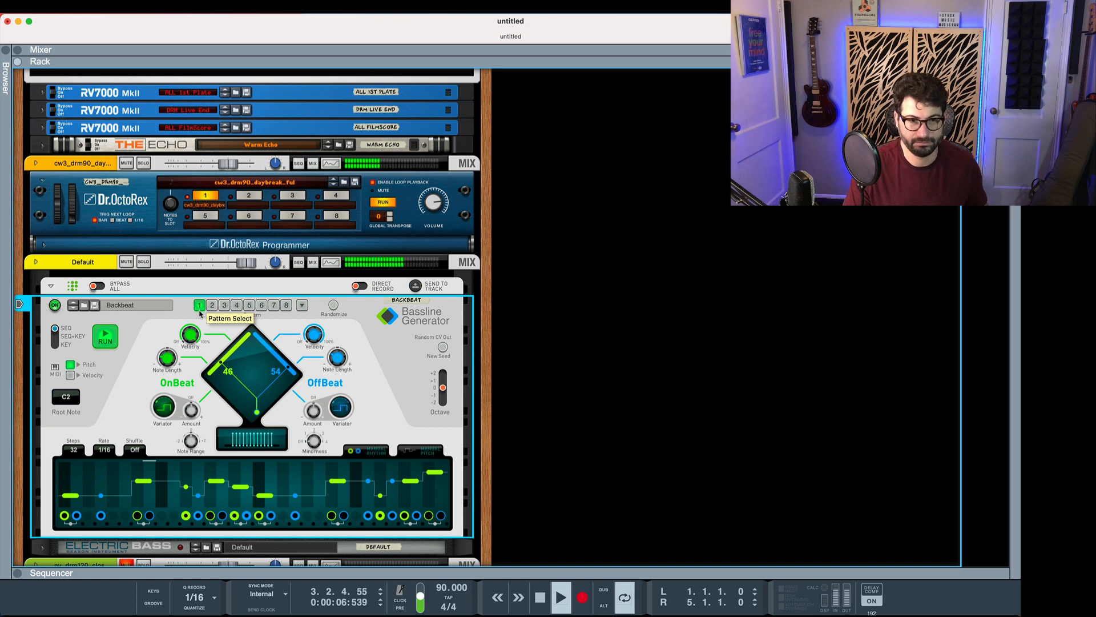
key(space)
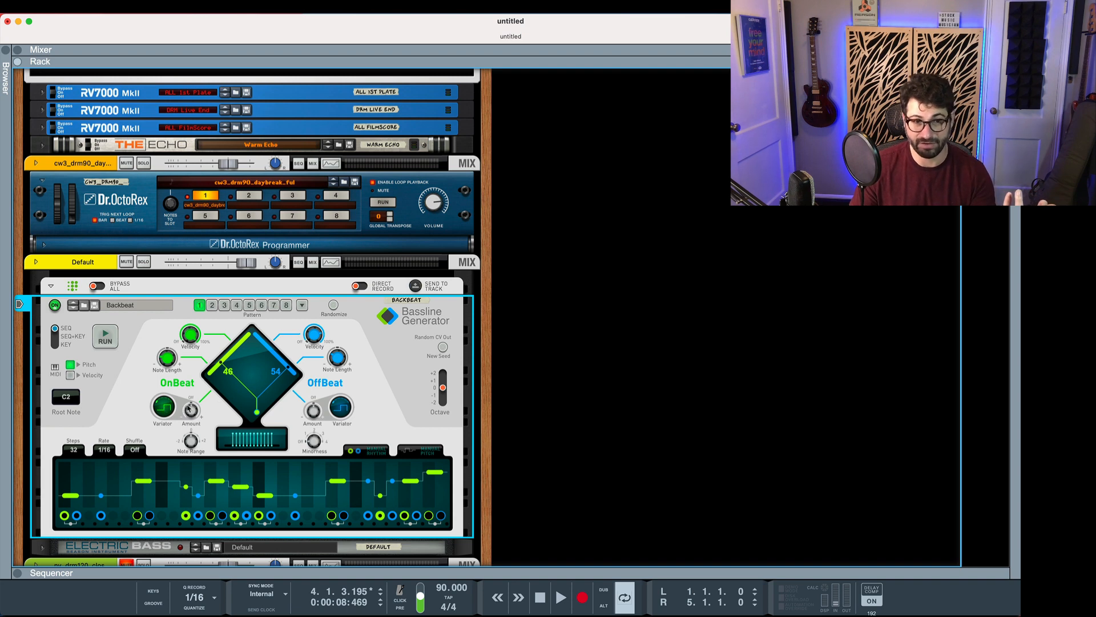
Raise the OnBeat variation amount to 31%, lower it to 22%, and adjust it further.
scroll(194, 410, up, 5)
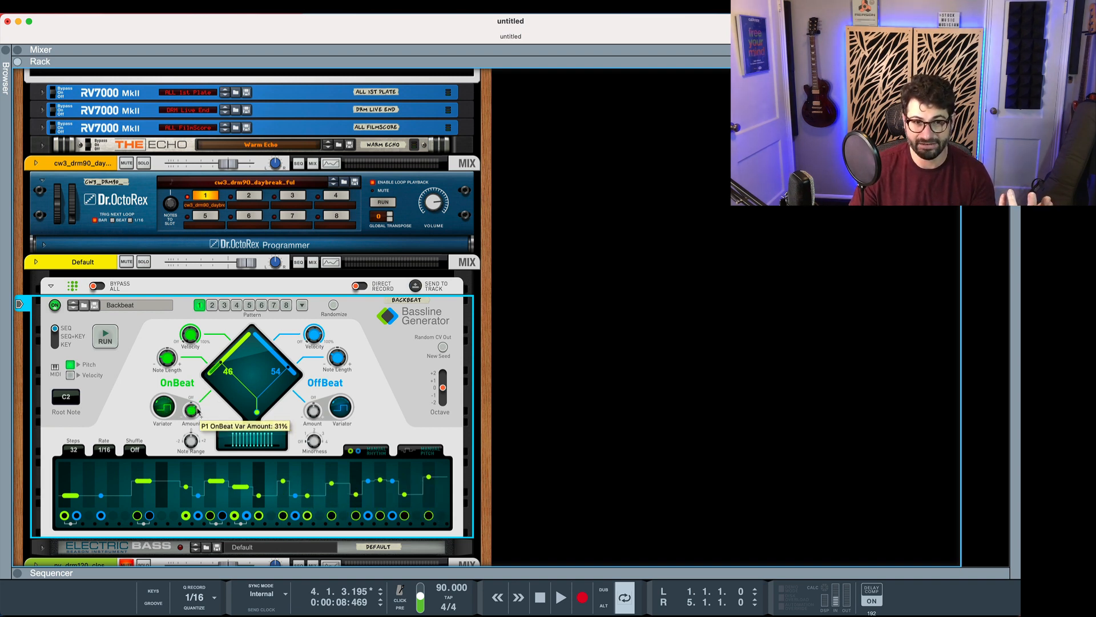
scroll(194, 410, down, 3)
scroll(197, 411, down, 4)
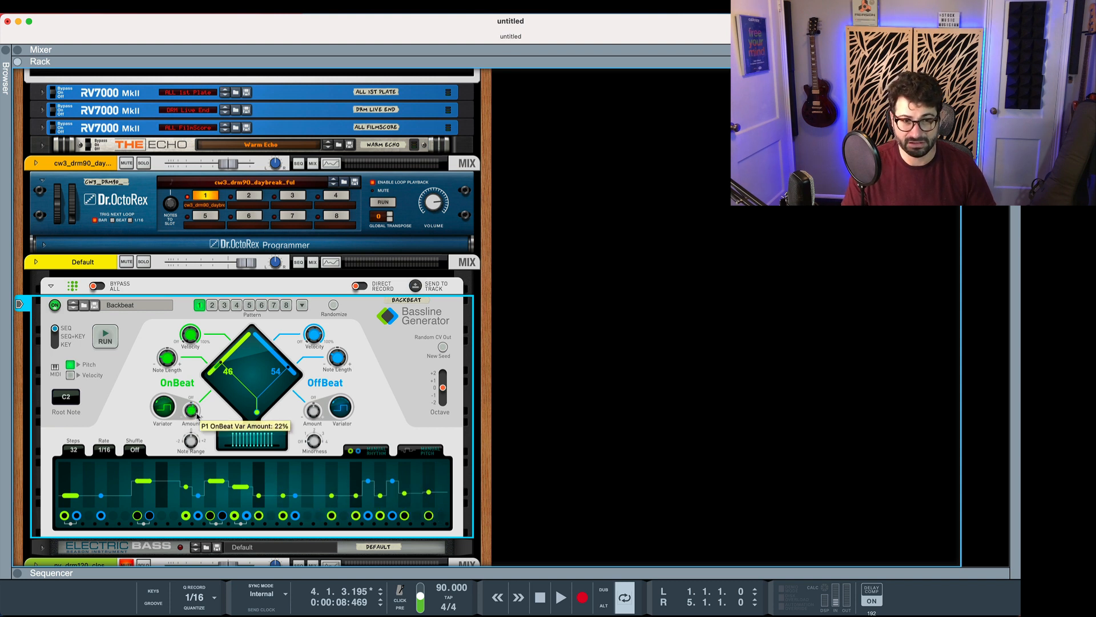
drag(195, 425, 164, 416)
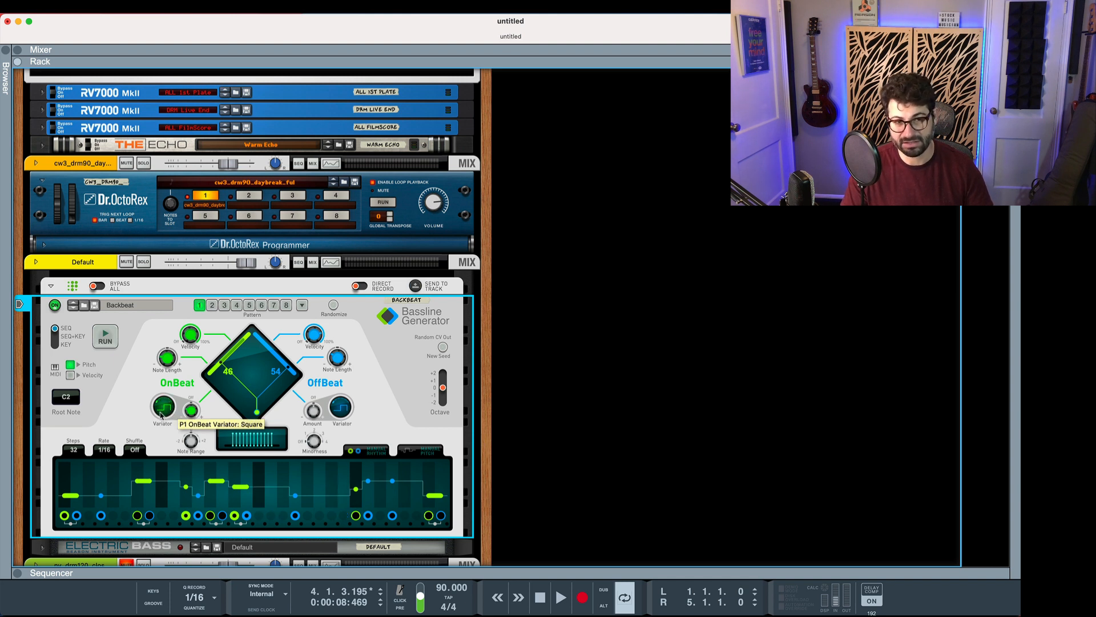
Change the OnBeat variator shape to Square x2, Ramp x2 and on to another shape to compare their rhythm variations.
drag(168, 409, 164, 401)
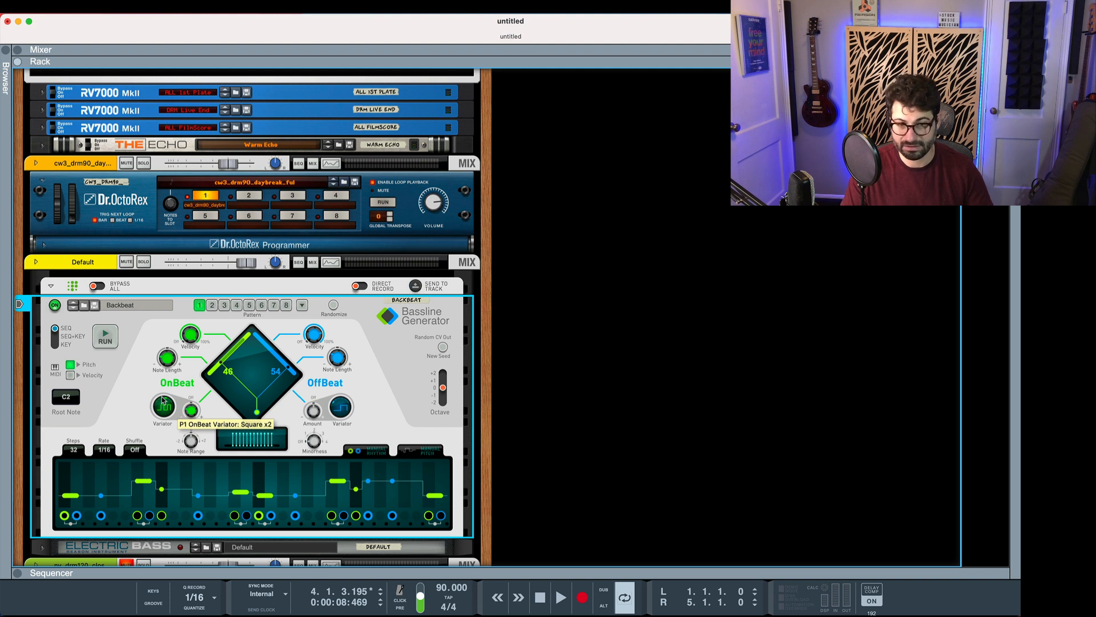
drag(161, 410, 161, 405)
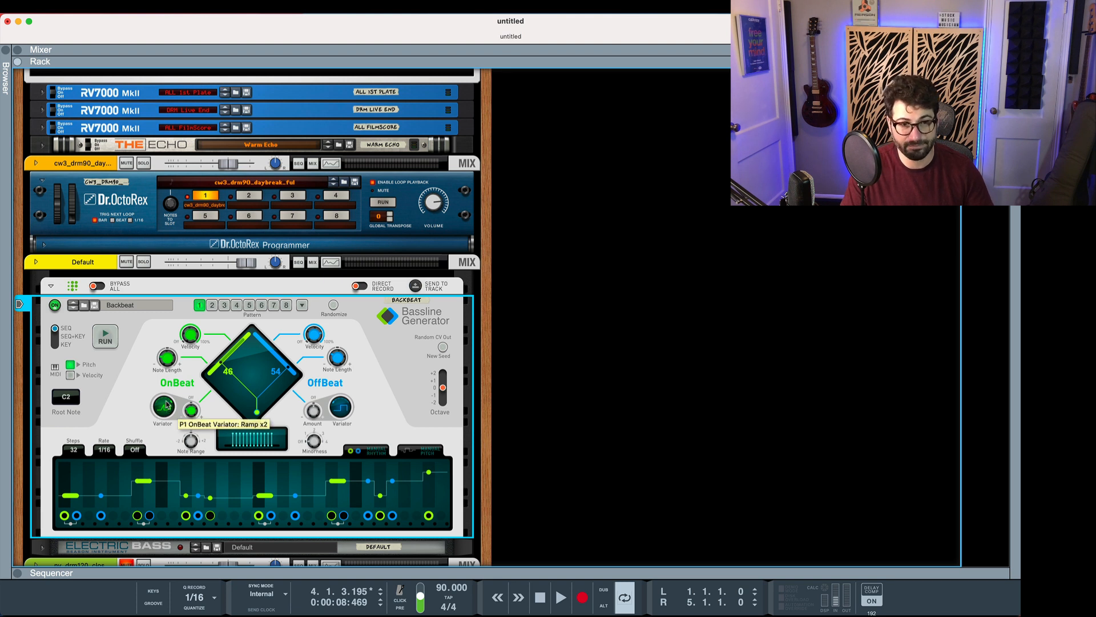
drag(165, 410, 202, 402)
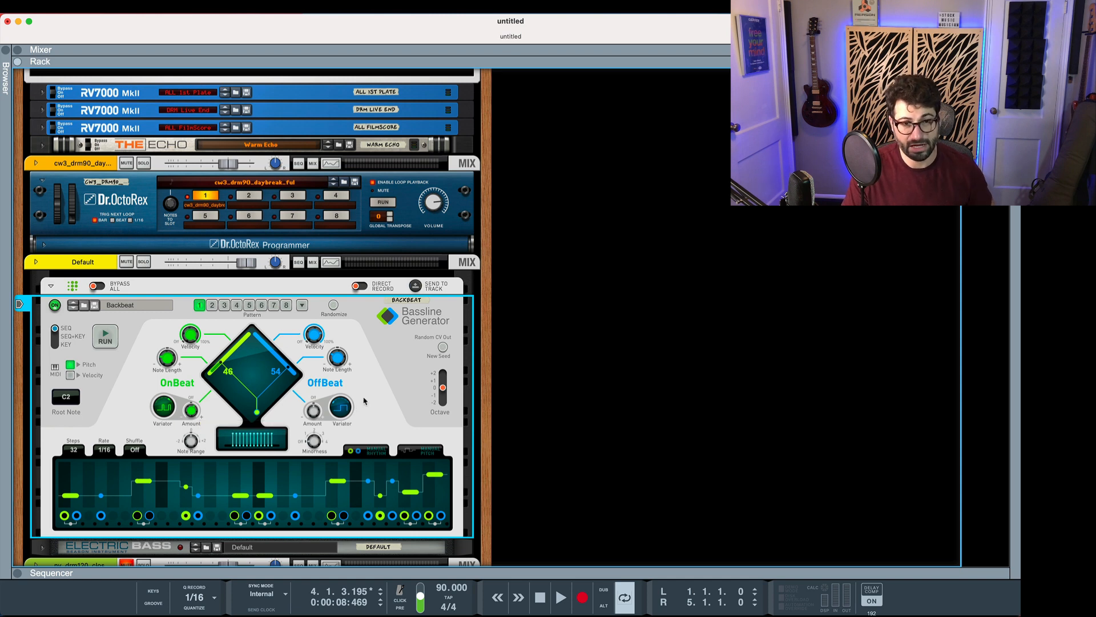
Adjust the OnBeat variation amount during playback and set the OnBeat variator to Square x2.
key(space)
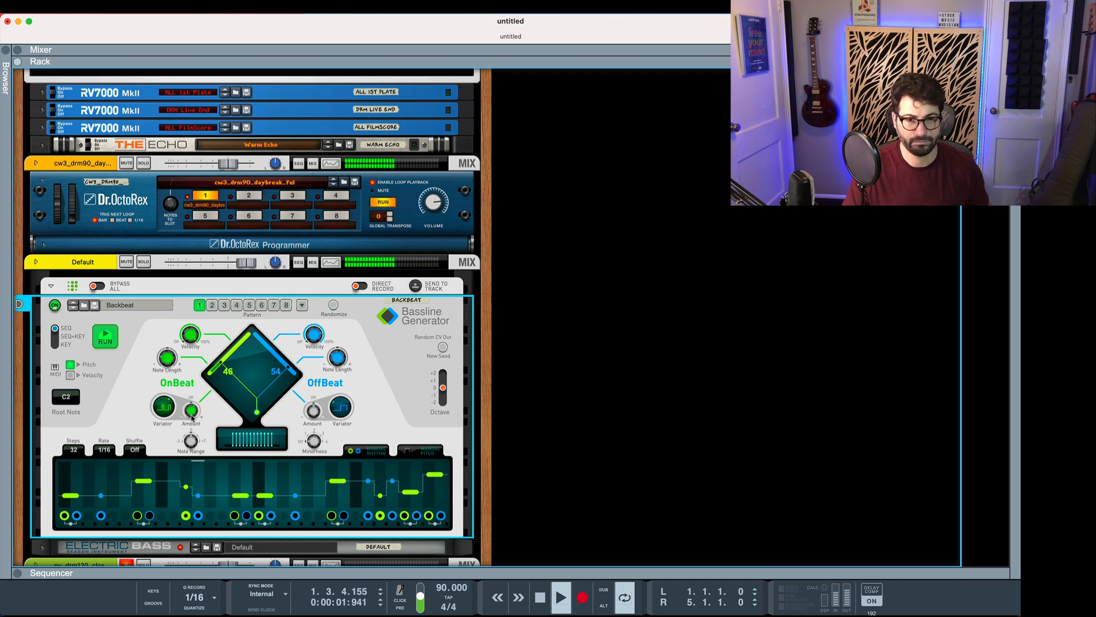
drag(192, 414, 179, 412)
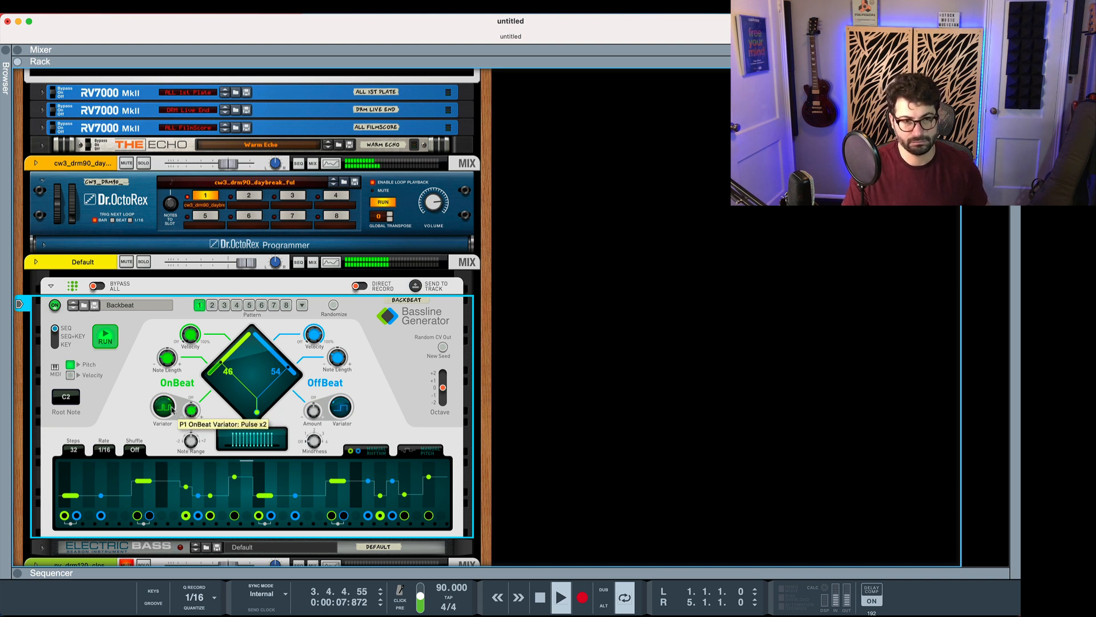
drag(170, 416, 170, 416)
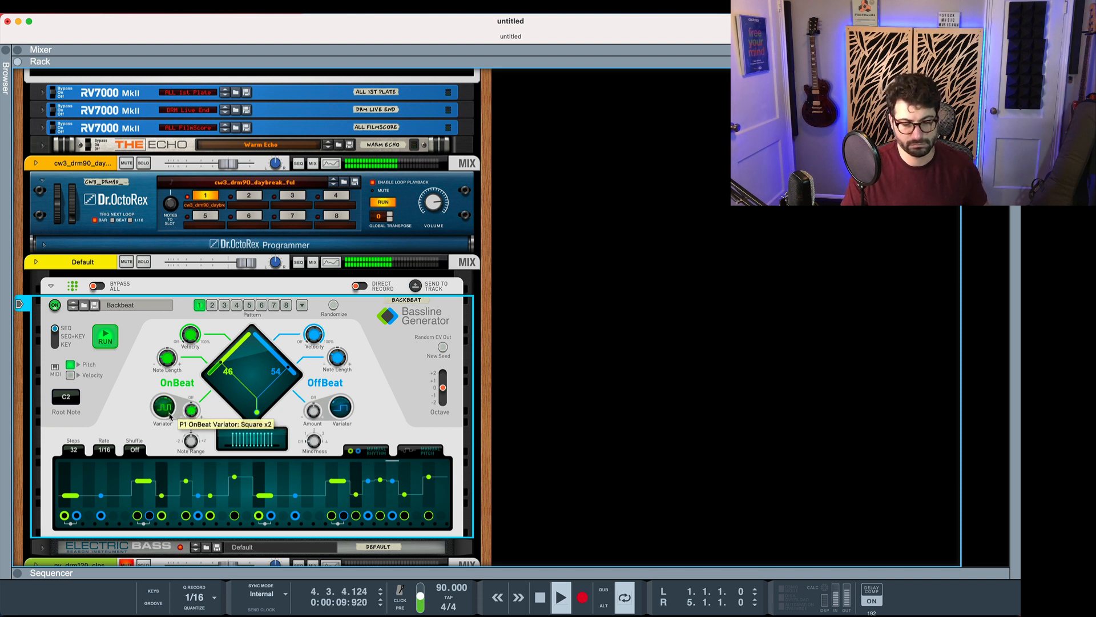
key(space)
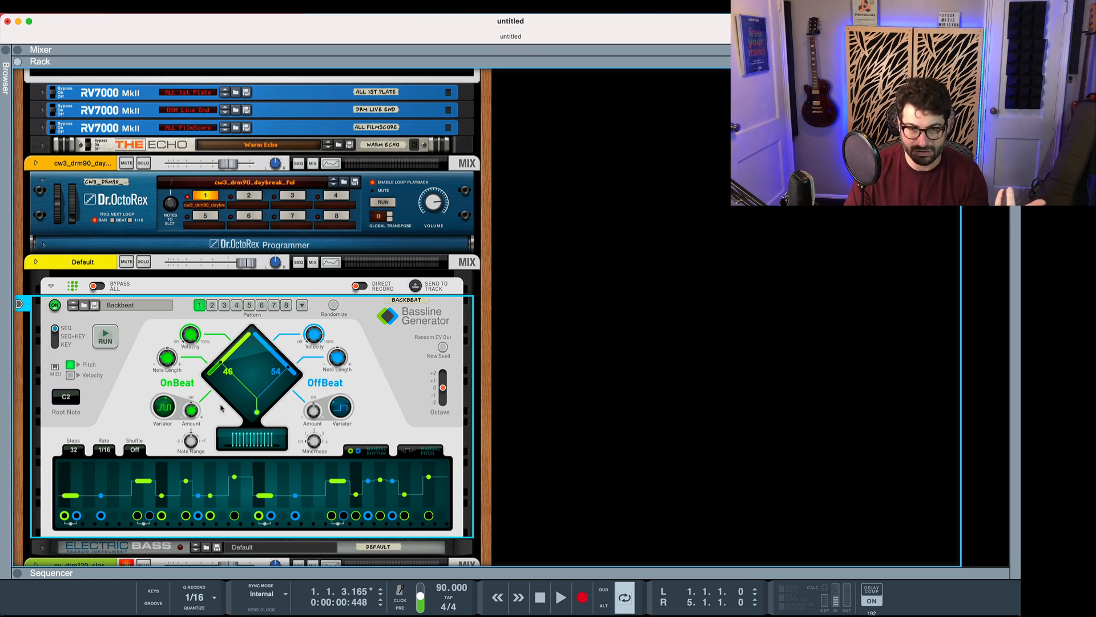
Audition the bassline with the octave set to 1, and return the octave to 0.
click(443, 381)
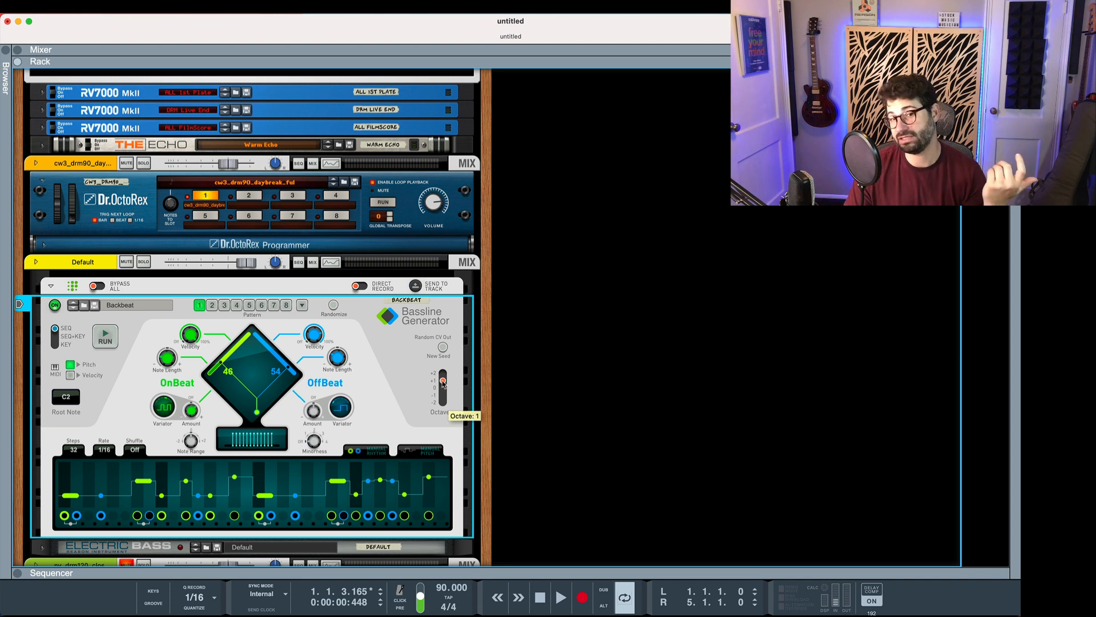
key(space)
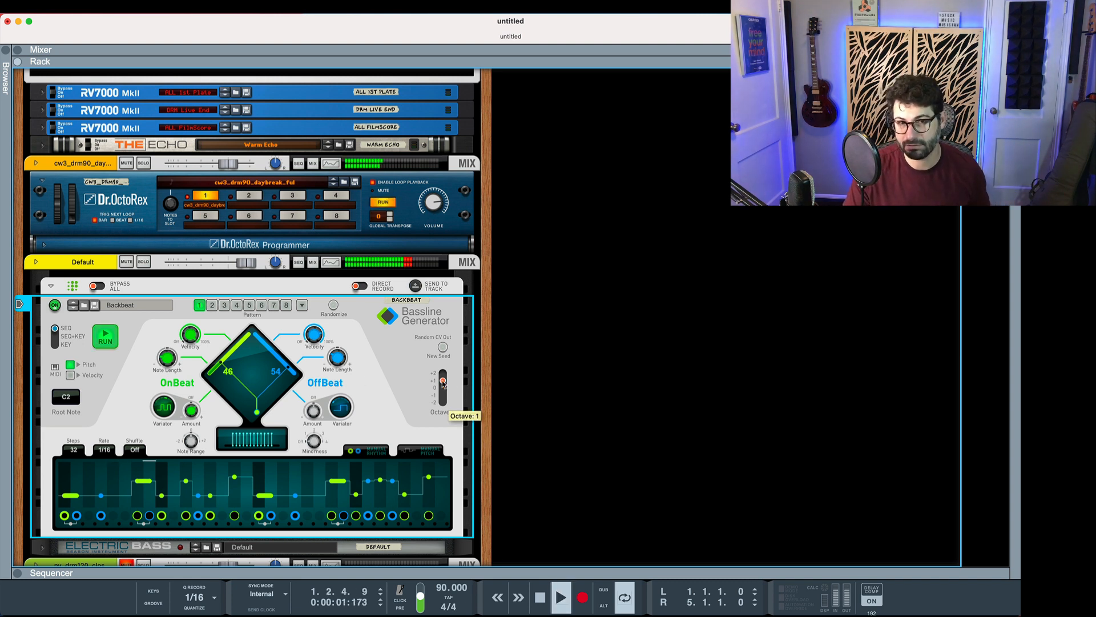
click(442, 389)
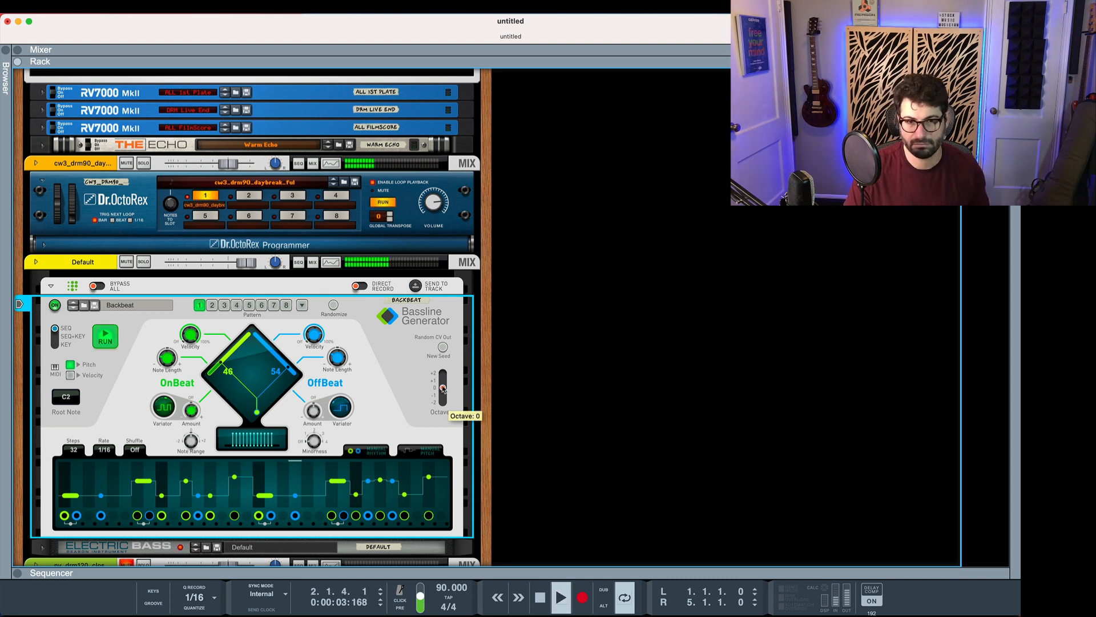
key(space)
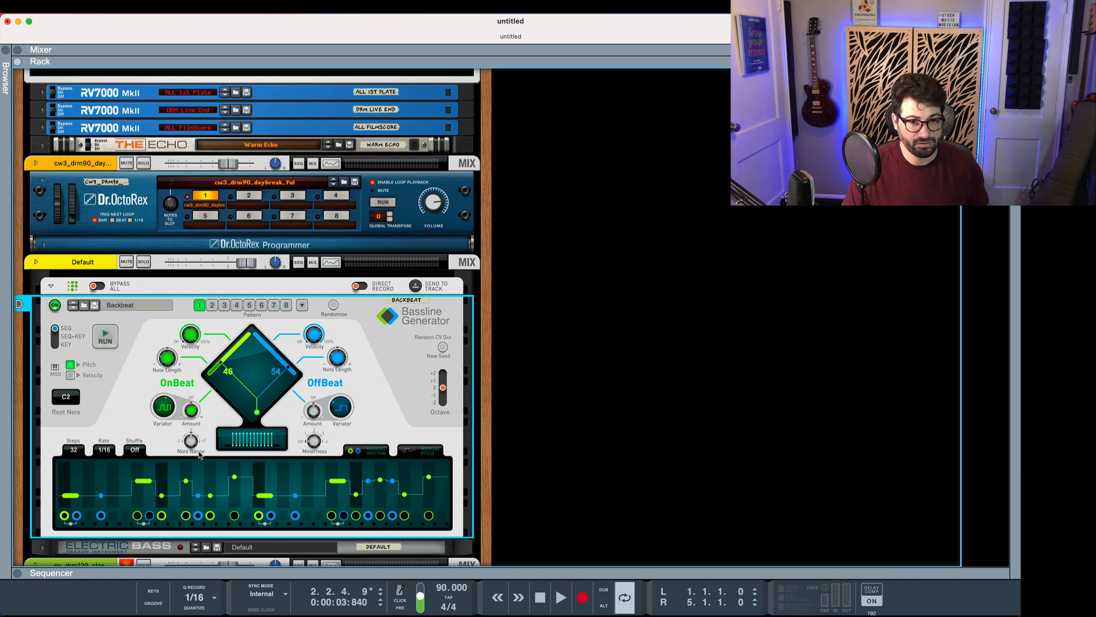
Widen the note range and turn the OnBeat variation amount down to off, and start playback.
drag(195, 444, 203, 415)
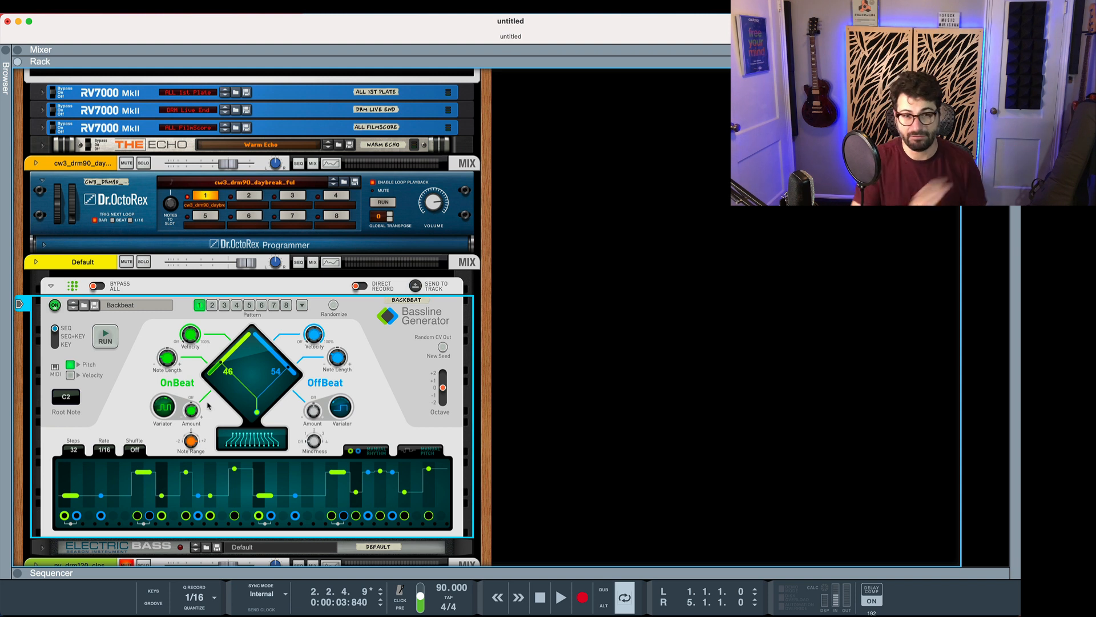
drag(193, 412, 193, 434)
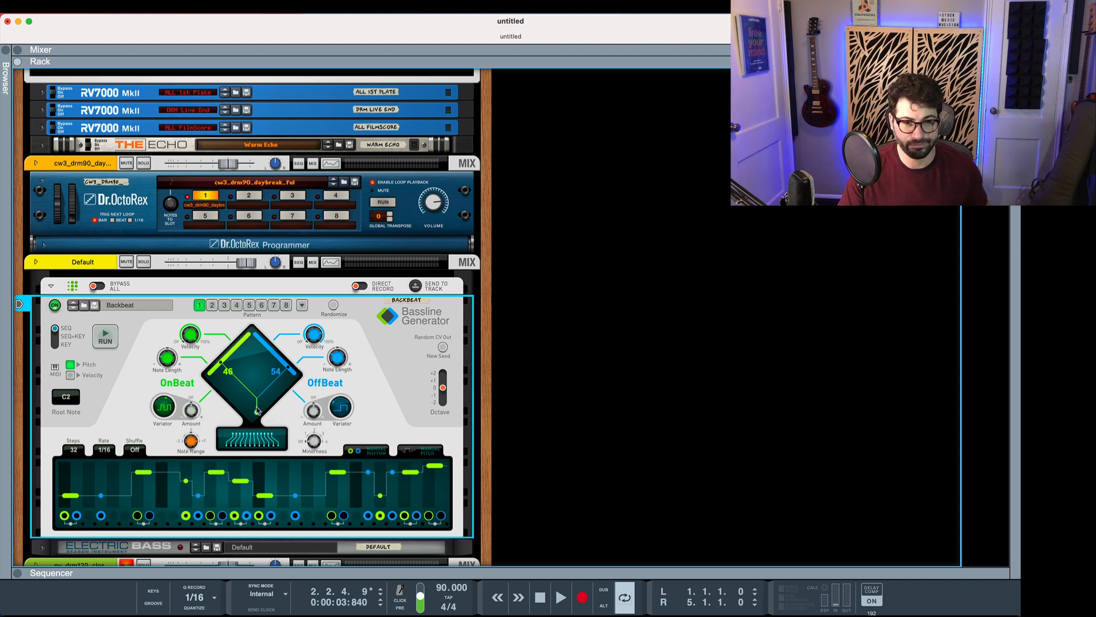
key(space)
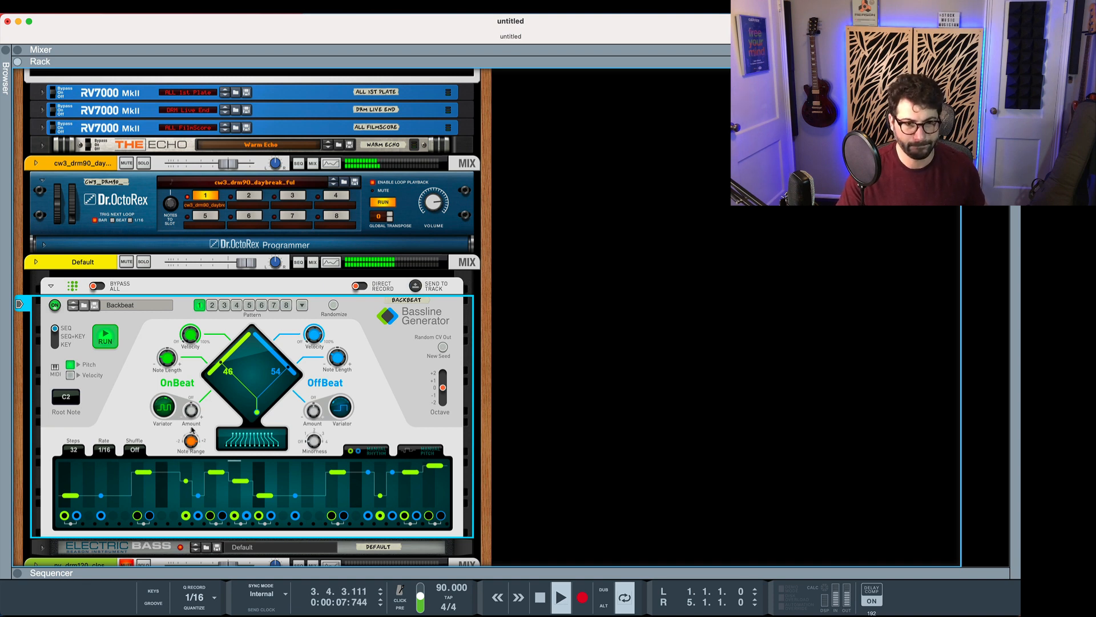
Compare note ranges during playback by lowering it to 1, neutral and a narrow range, and reset it to neutral.
mouse_move(191, 440)
drag(191, 441, 190, 447)
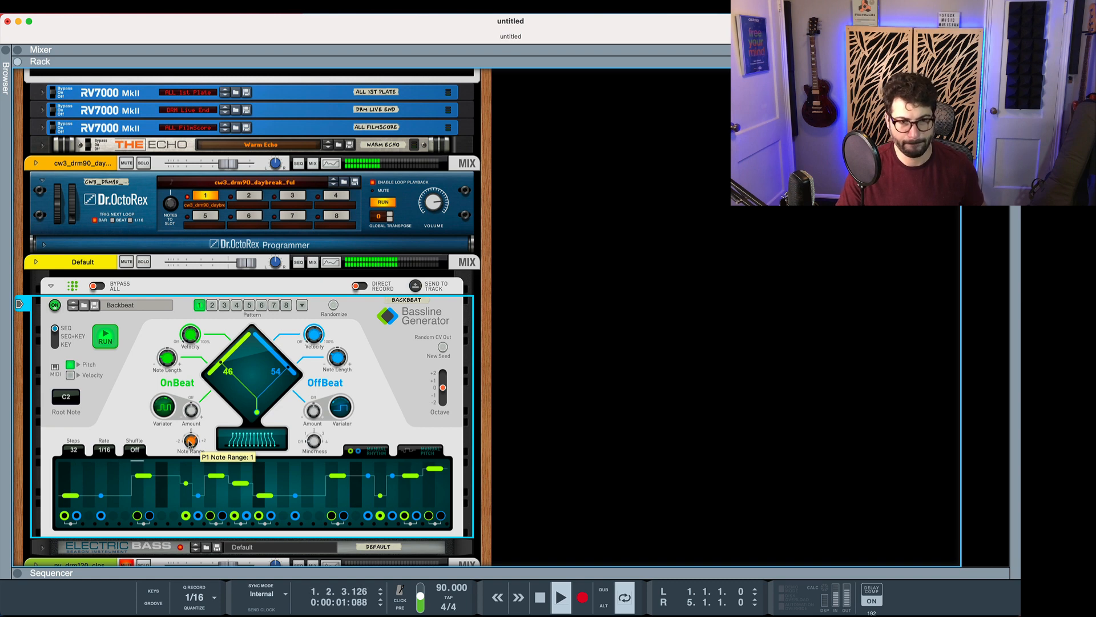
drag(190, 443, 188, 452)
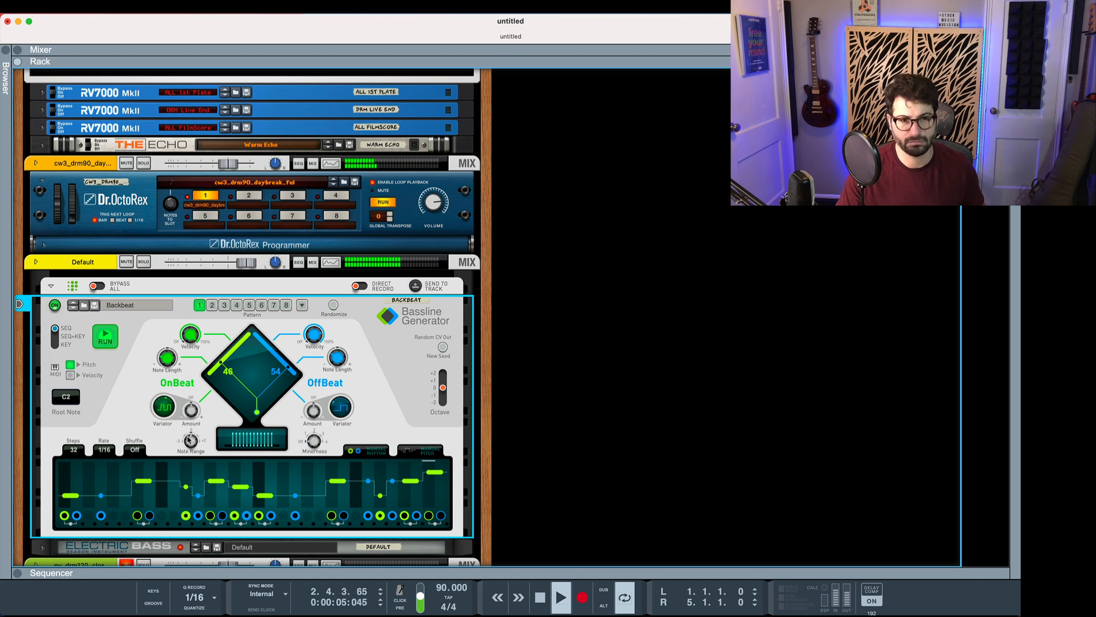
drag(193, 444, 194, 437)
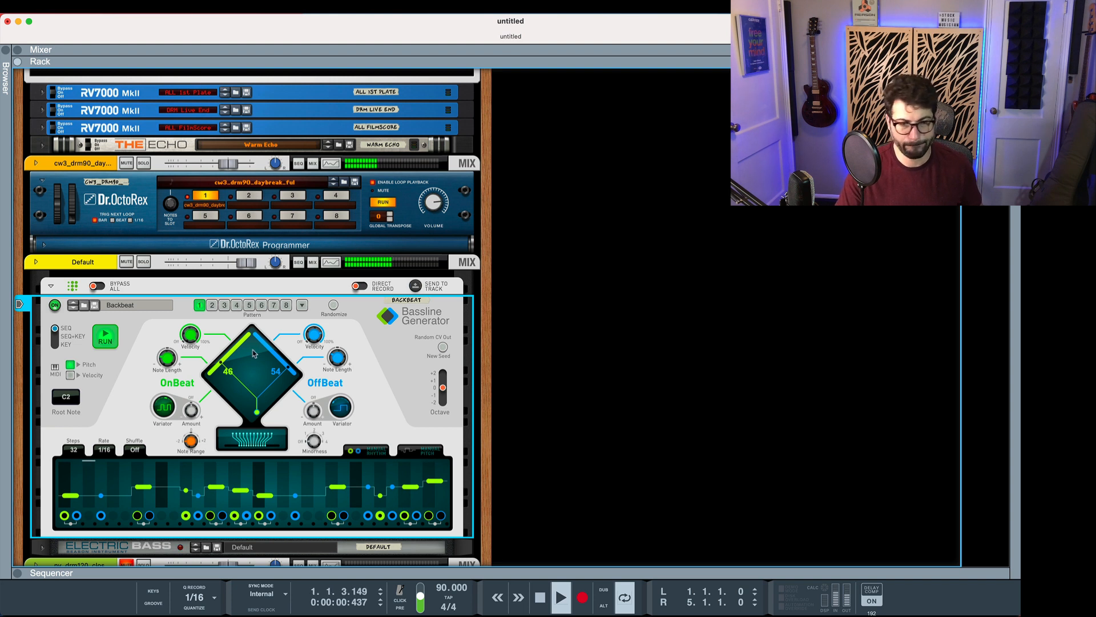
key(space)
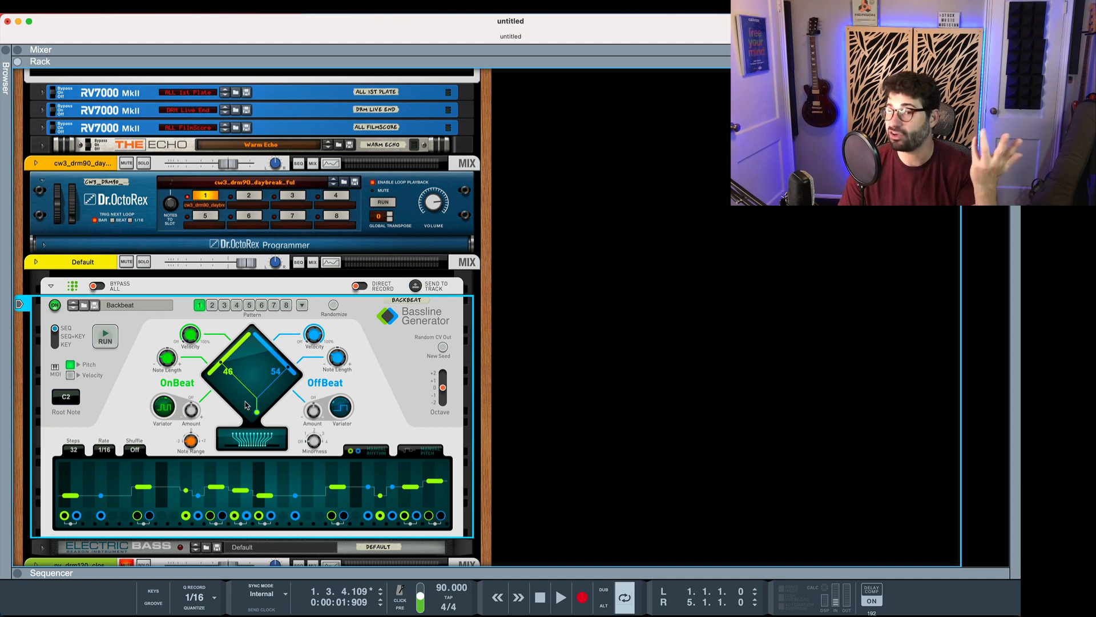
drag(192, 441, 200, 425)
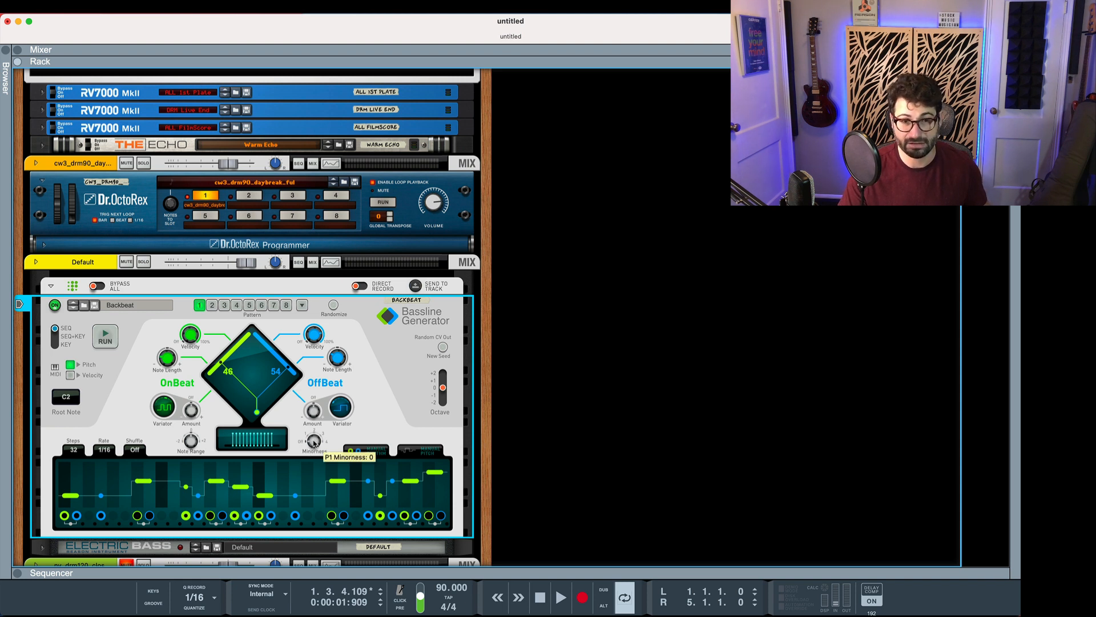
Change the Minorness of the bassline during playback, then stop.
key(space)
drag(314, 442, 320, 433)
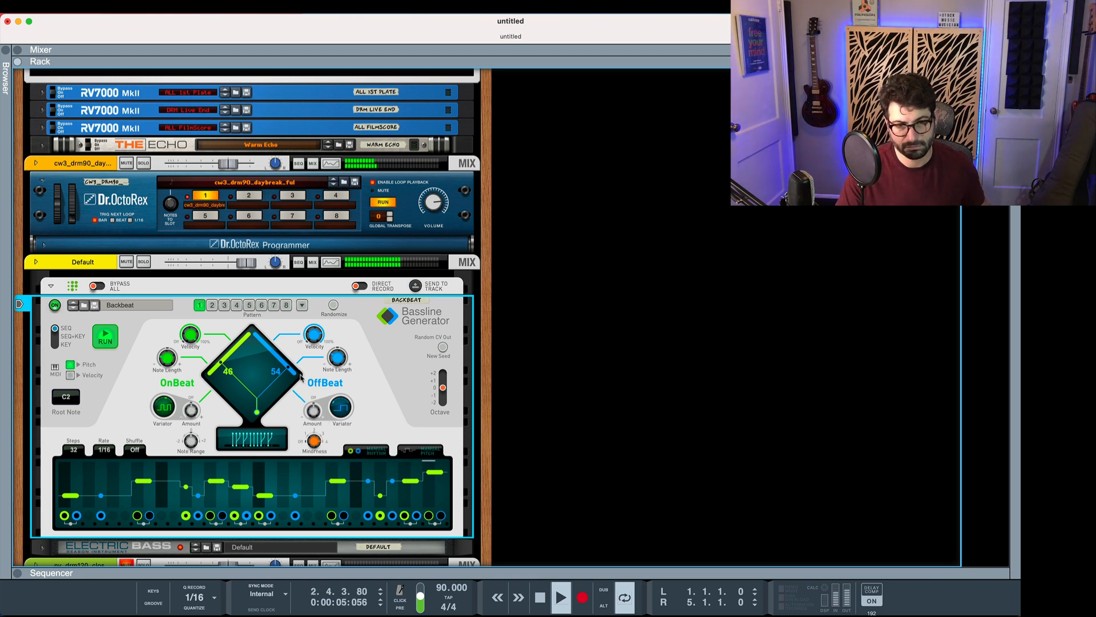
key(space)
Choose OnBeat pattern 44 with OffBeat pattern 61 and widen the note range.
drag(227, 359, 263, 406)
drag(190, 448, 190, 441)
Set Minorness to 4, start playback, and compare it with a Minorness of 0 and other settings.
drag(314, 443, 321, 442)
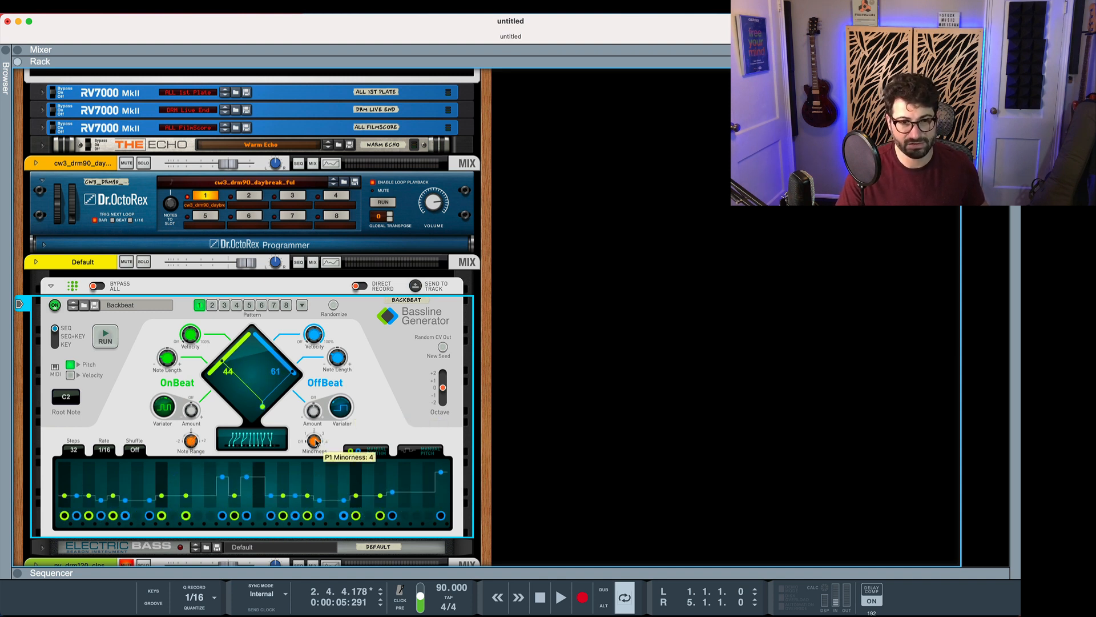
key(space)
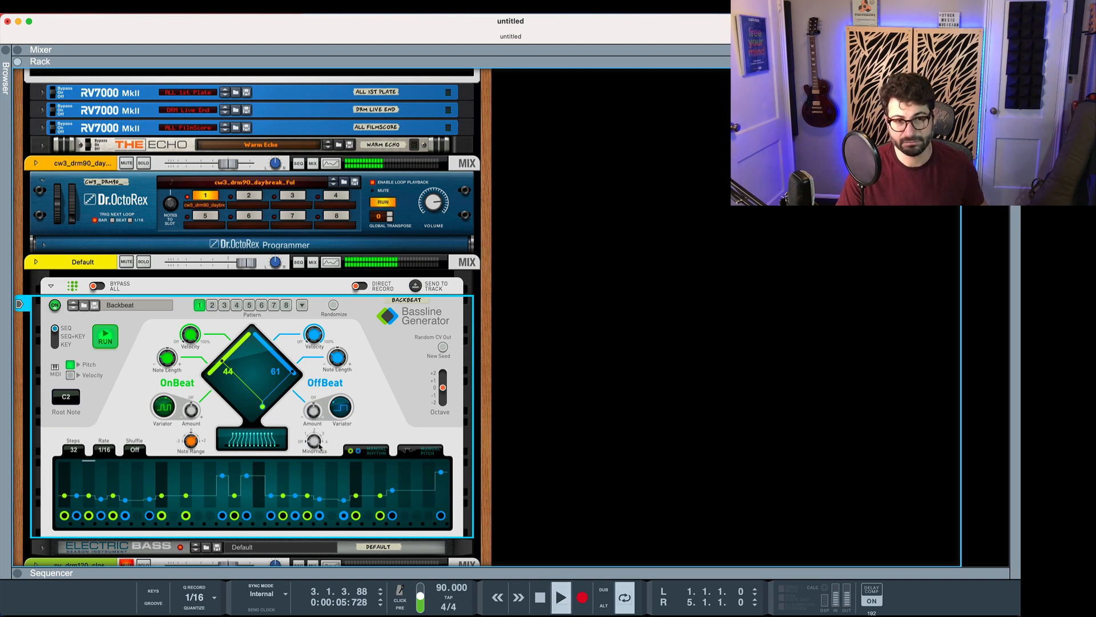
mouse_move(314, 441)
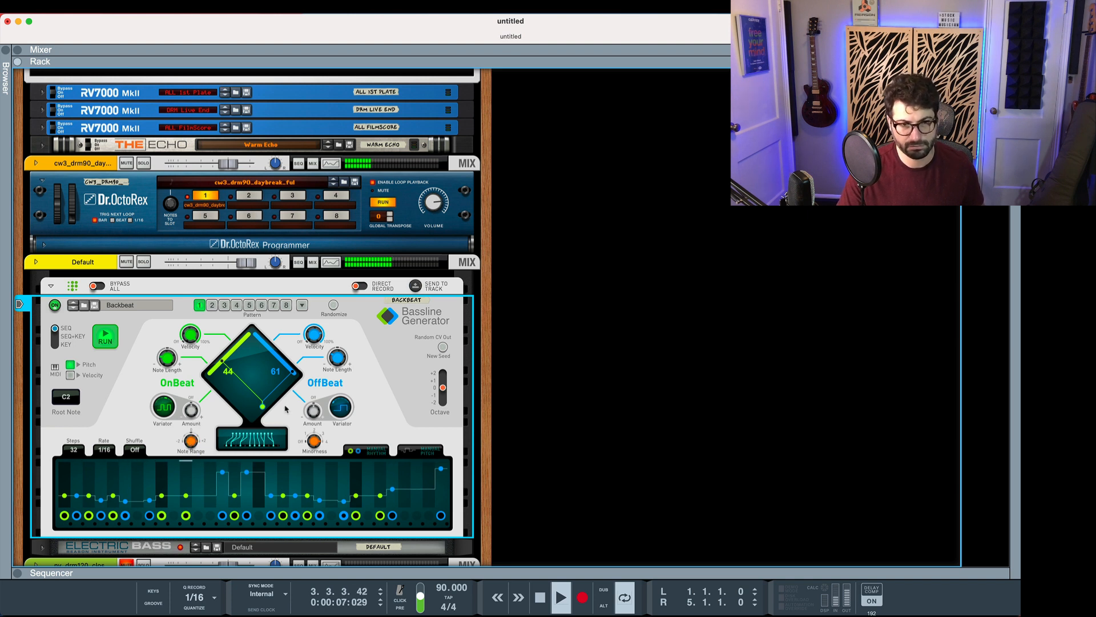
Raise the OffBeat variation amount and then the OnBeat variation amount while the bassline plays.
drag(309, 416, 308, 402)
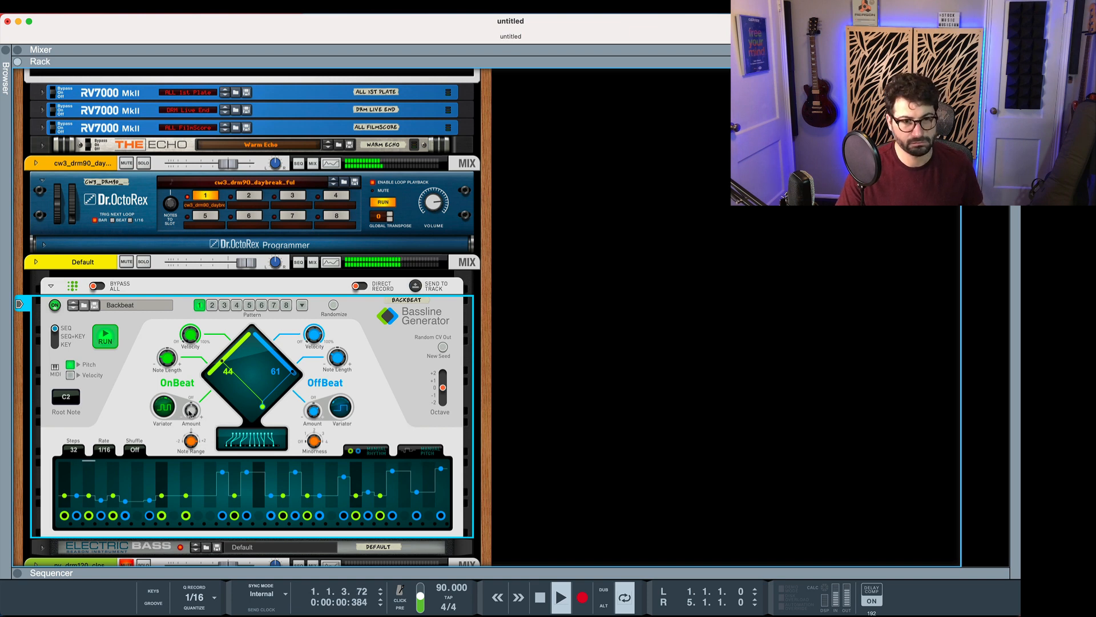
drag(190, 412, 190, 408)
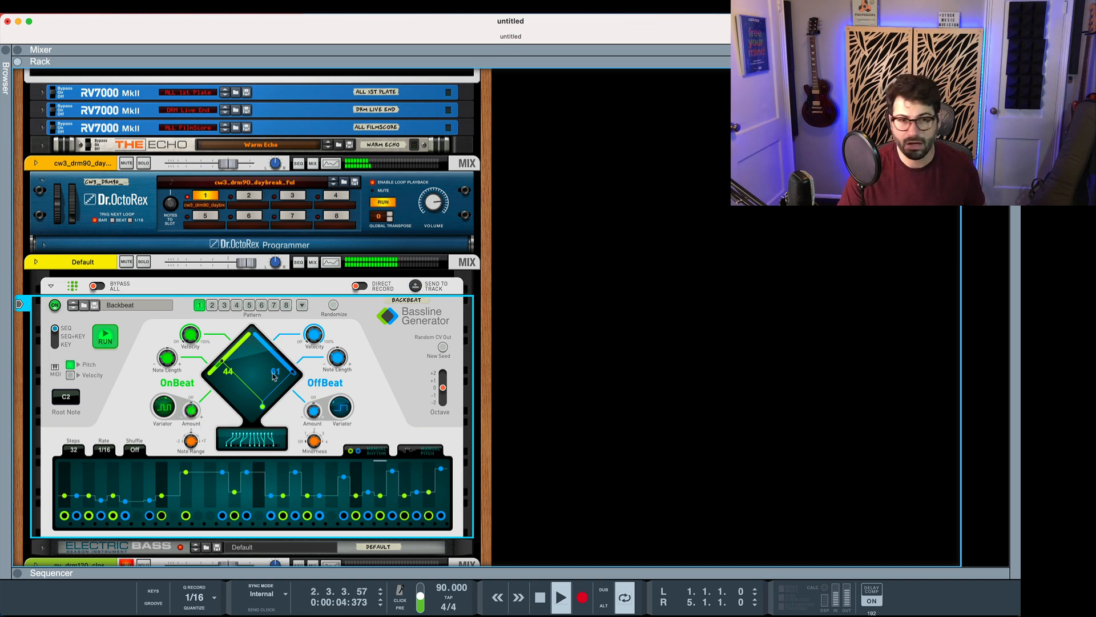
key(space)
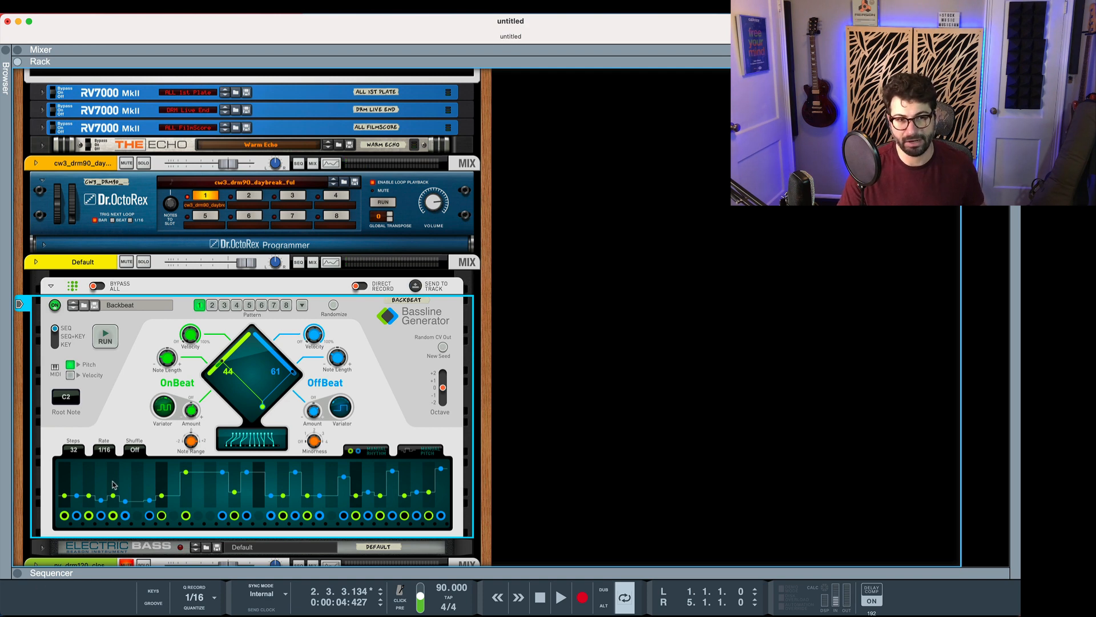
Keep the rate at 1/16 and set the shuffle to 54%, then fine-tune it to 55% and 53% while listening.
drag(132, 457, 135, 451)
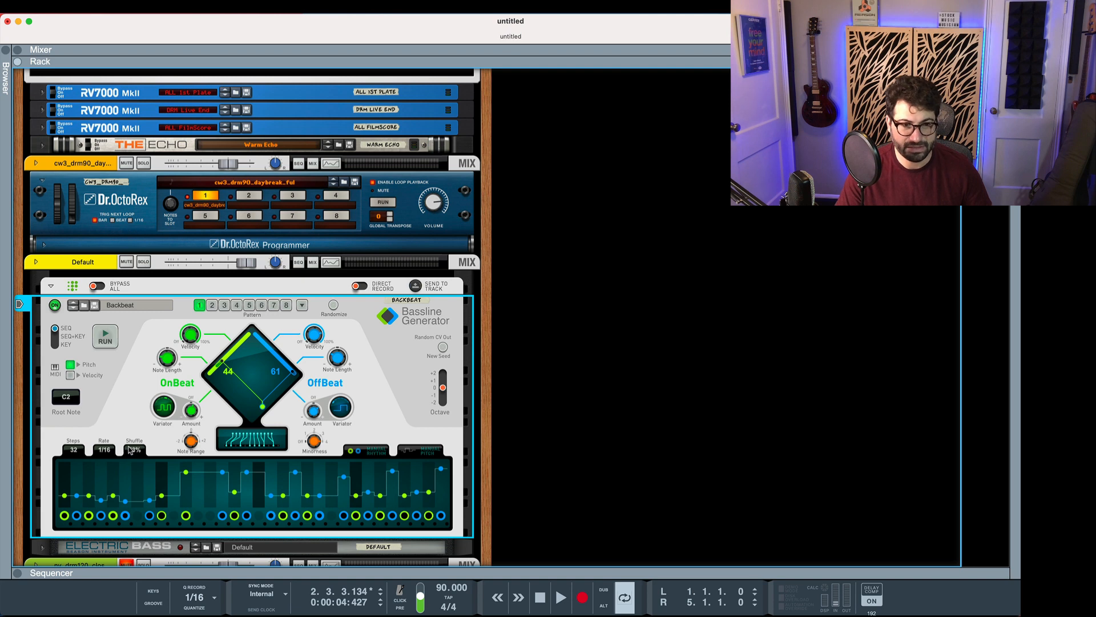
click(101, 452)
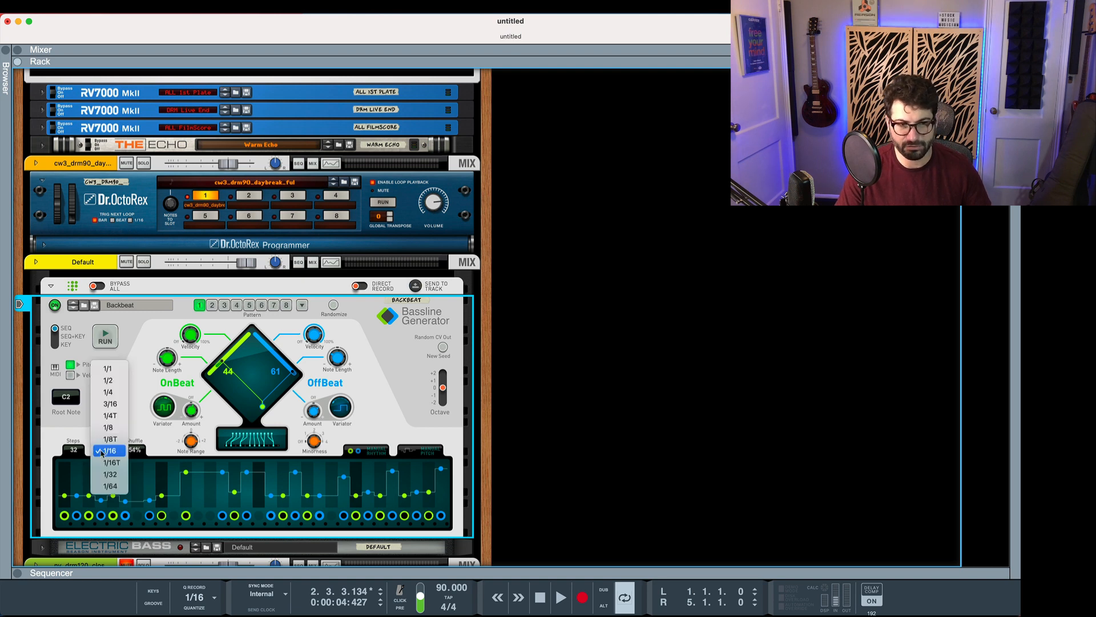
click(102, 452)
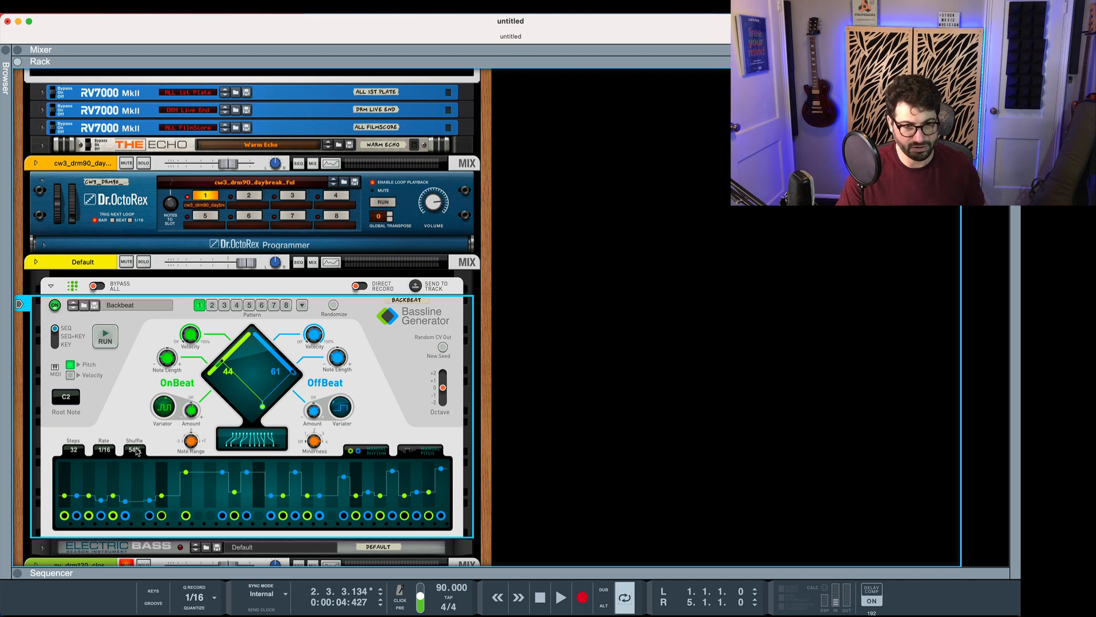
key(space)
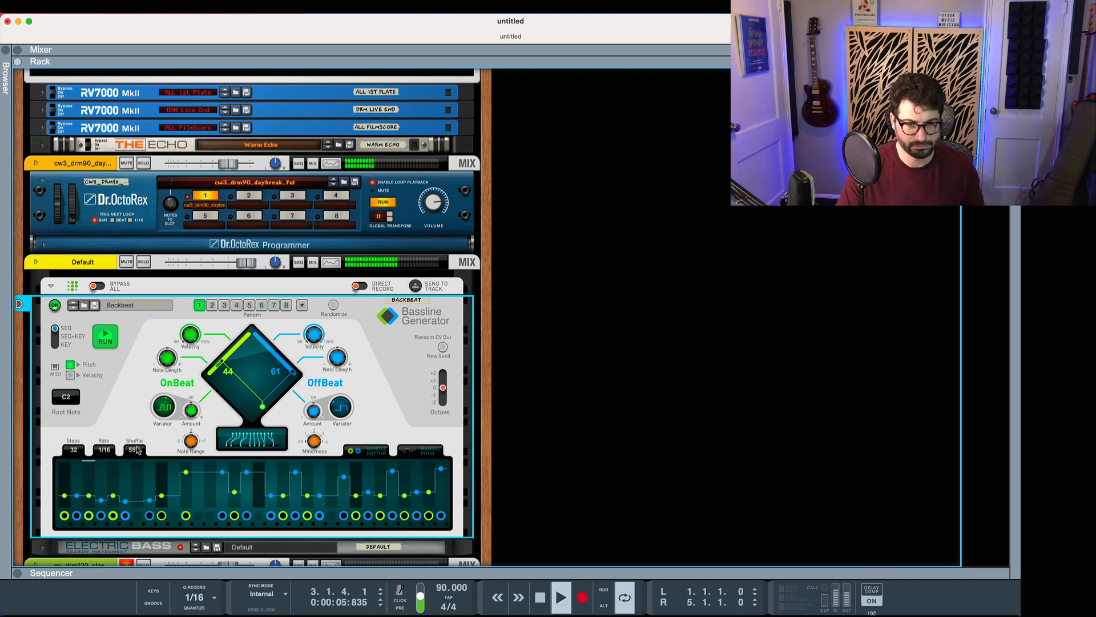
drag(139, 453, 138, 456)
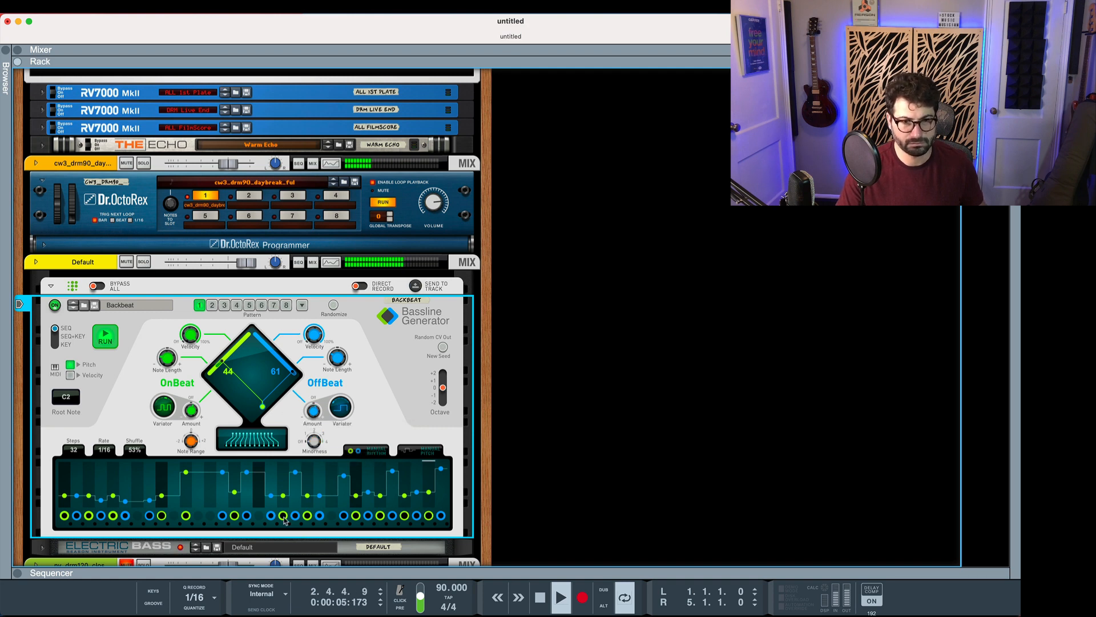
Narrow the note range while the bassline plays, then stop playback.
drag(191, 440, 190, 525)
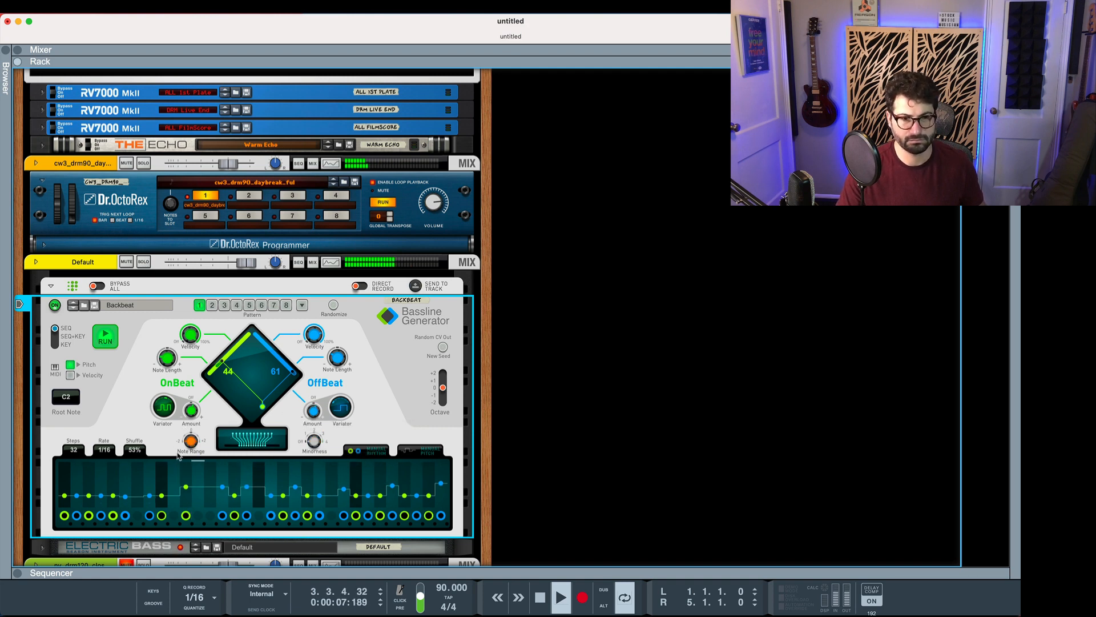
key(space)
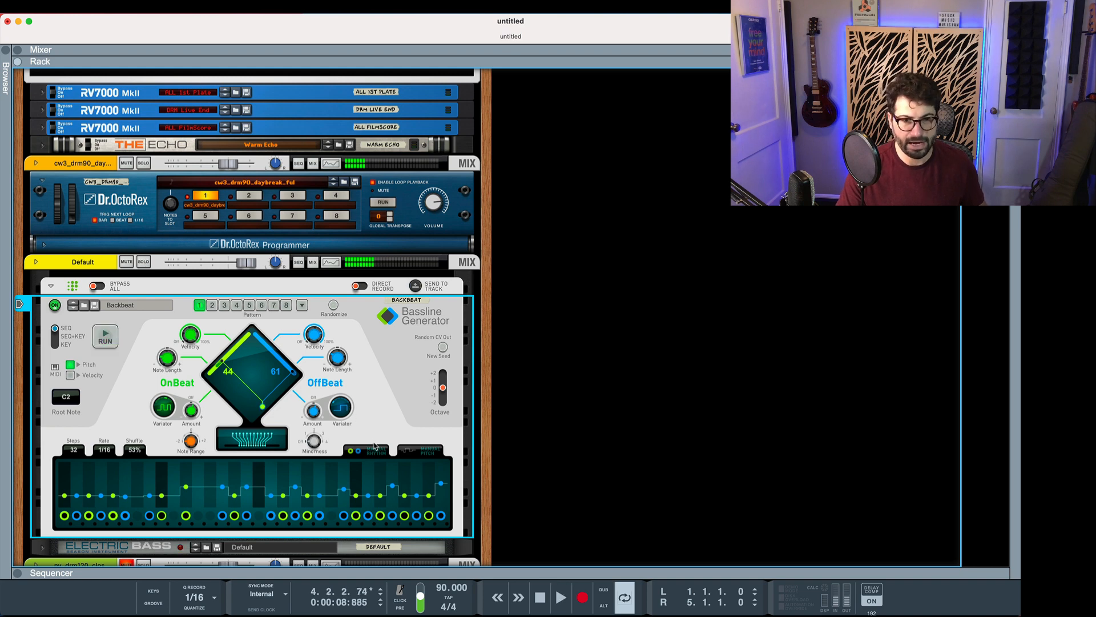
Enable Manual Rhythm and remove the notes at steps 27 and 28 of the pattern.
click(369, 451)
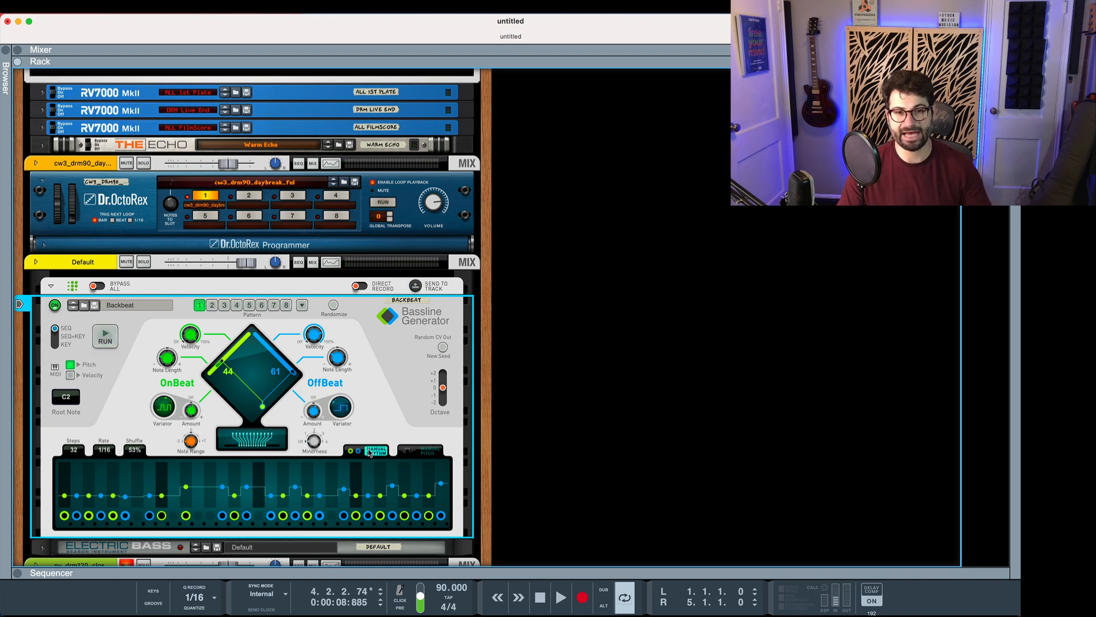
click(380, 515)
click(393, 516)
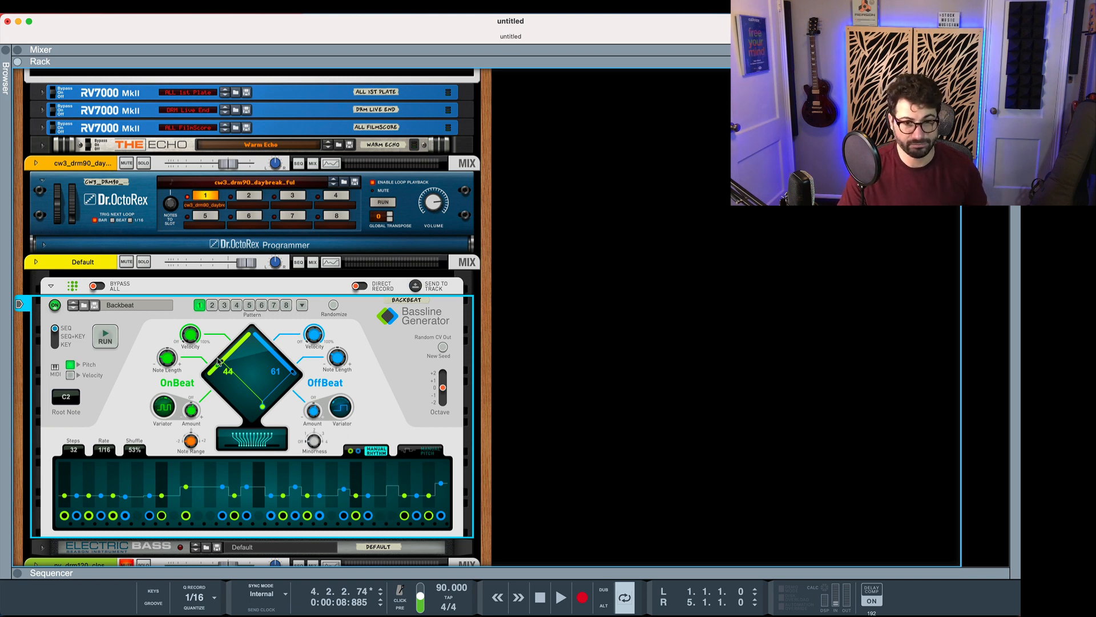
Change the OnBeat pattern to 46, add an OnBeat note at step 13, and audition the manual rhythm.
drag(227, 358, 226, 359)
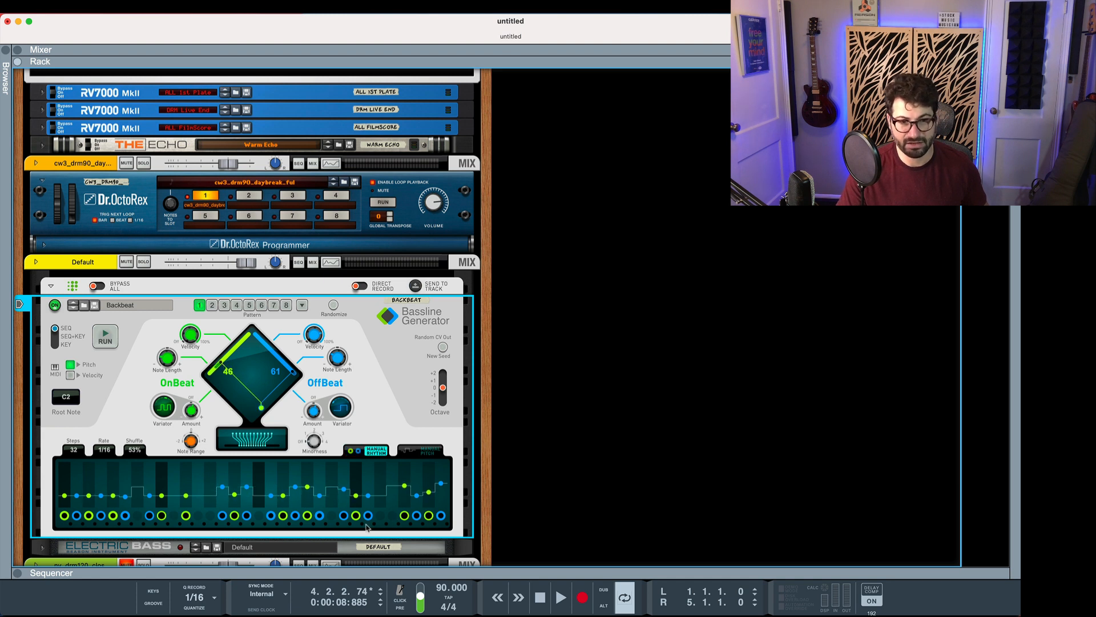
click(211, 517)
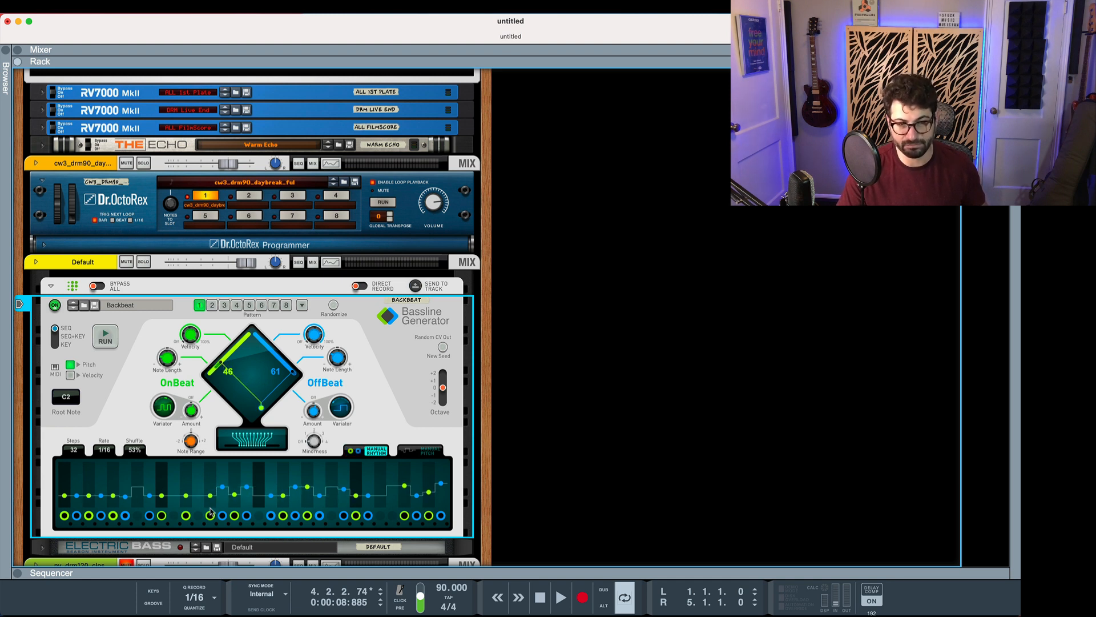
key(space)
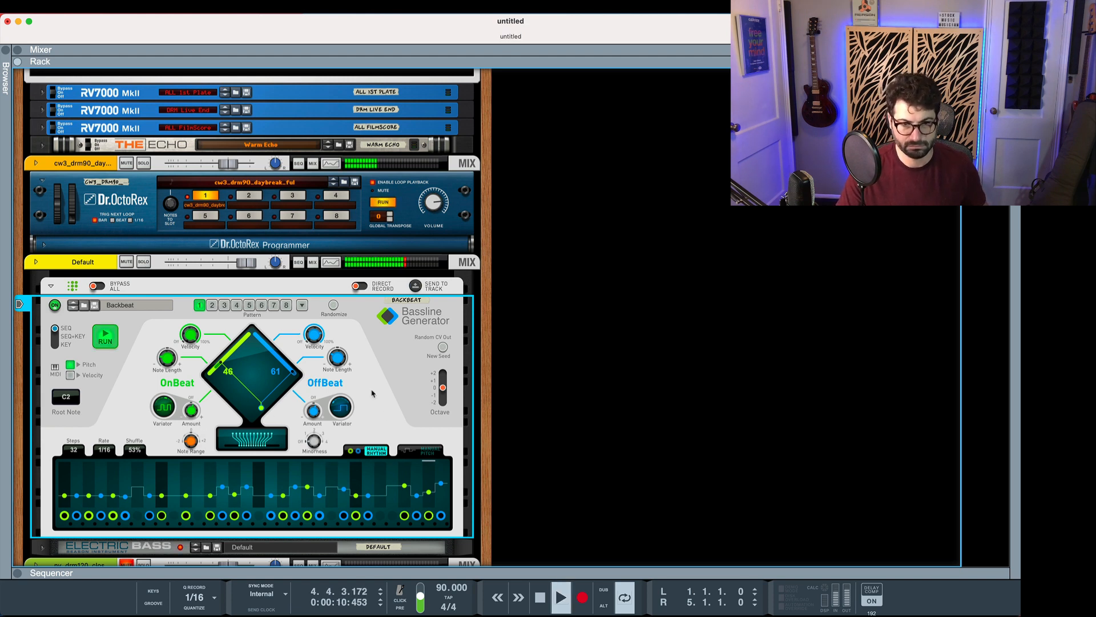
Enable Manual Pitch, stop playback, and slightly raise the pitch of the note at step 29.
click(410, 454)
key(space)
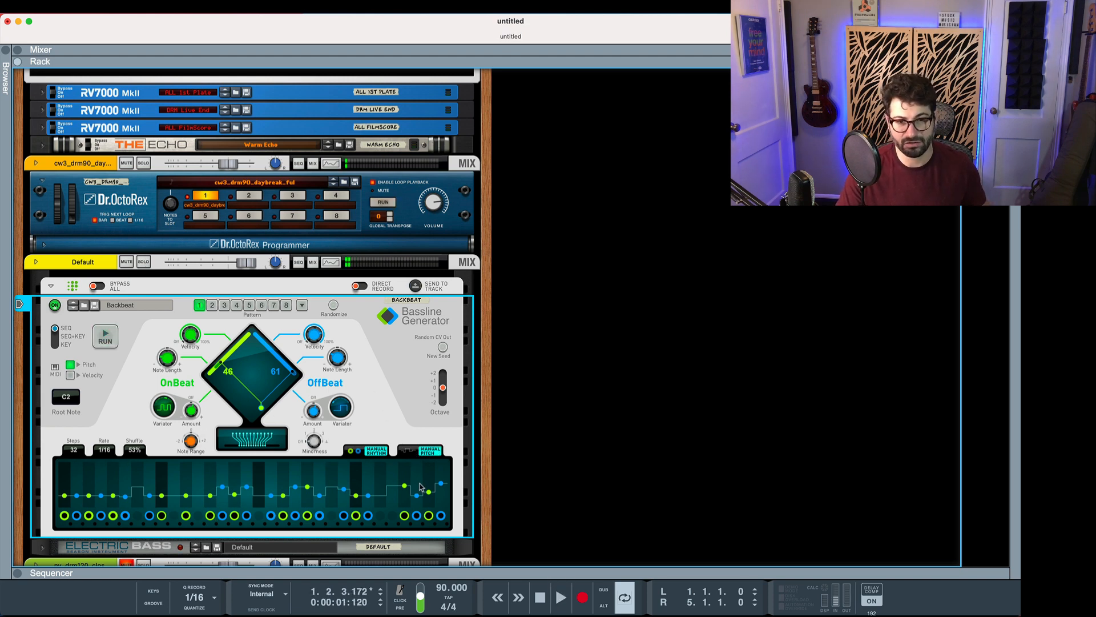
drag(405, 486, 356, 491)
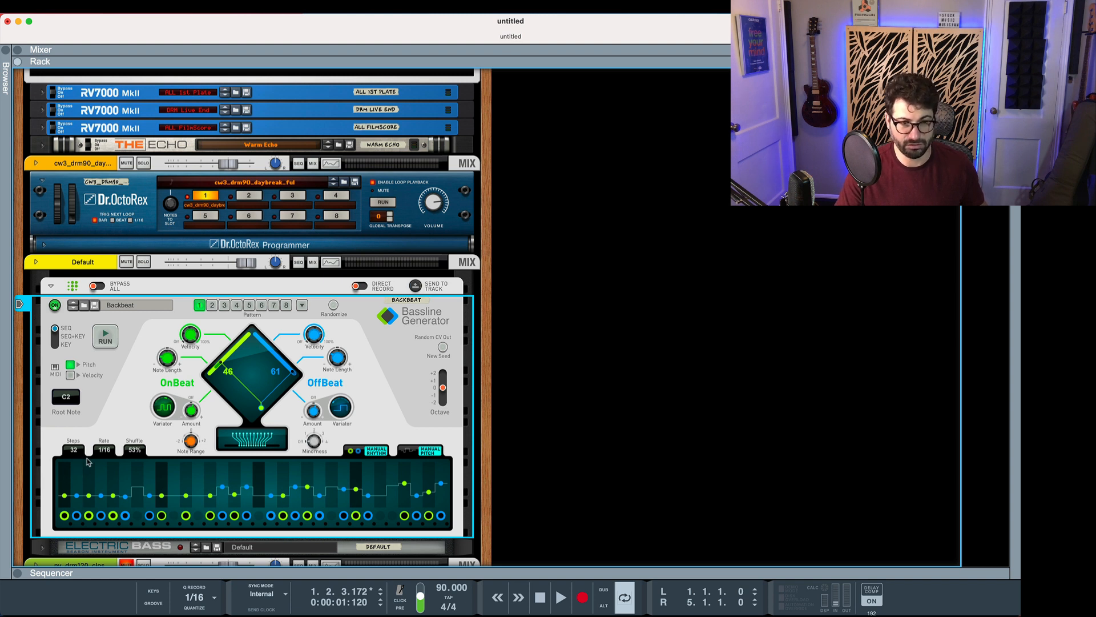
Try a pattern rate of 1/8 and set it back to 1/16.
click(116, 451)
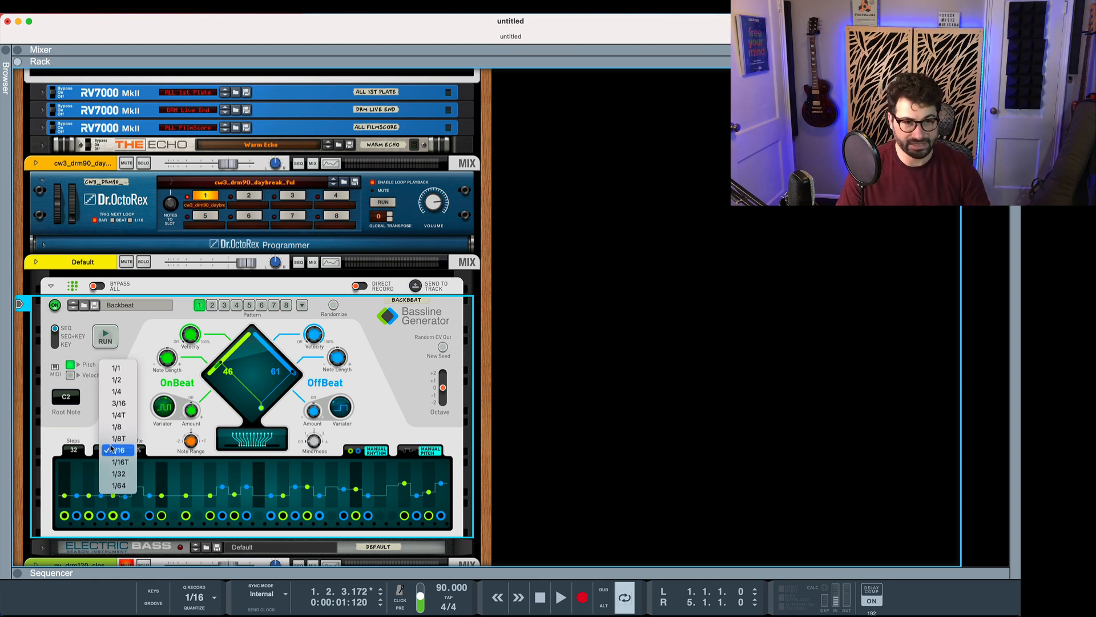
click(116, 425)
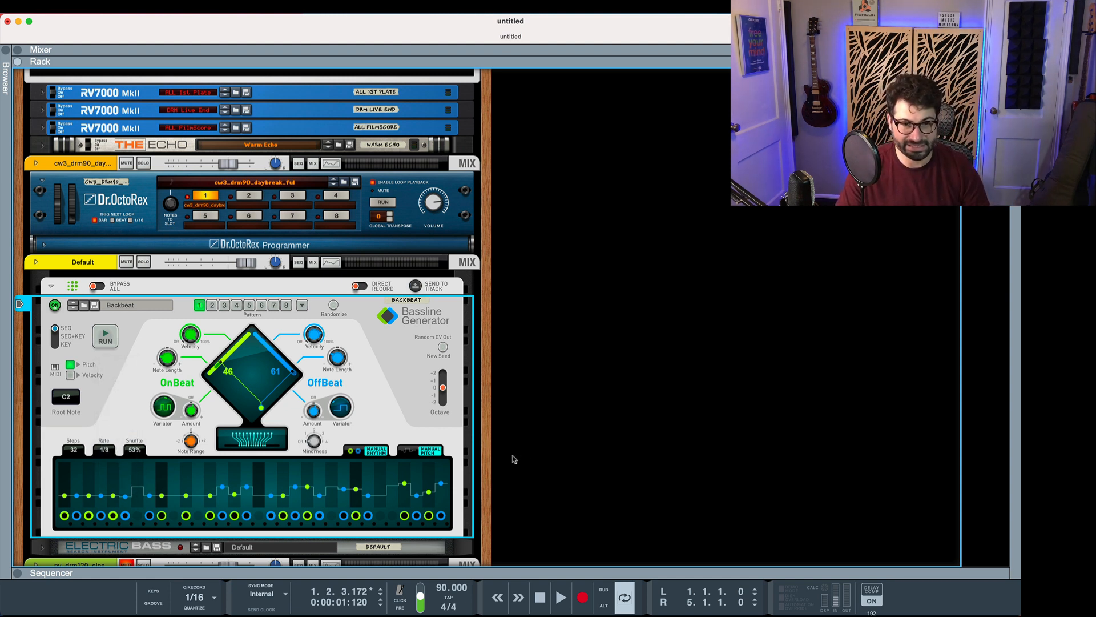
click(106, 451)
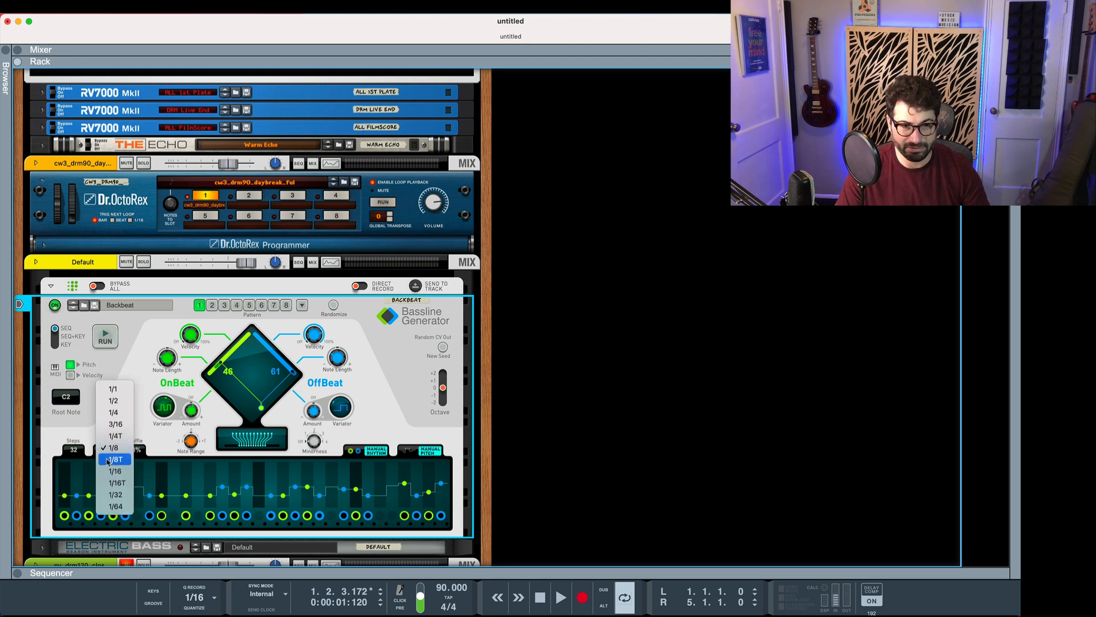
click(115, 423)
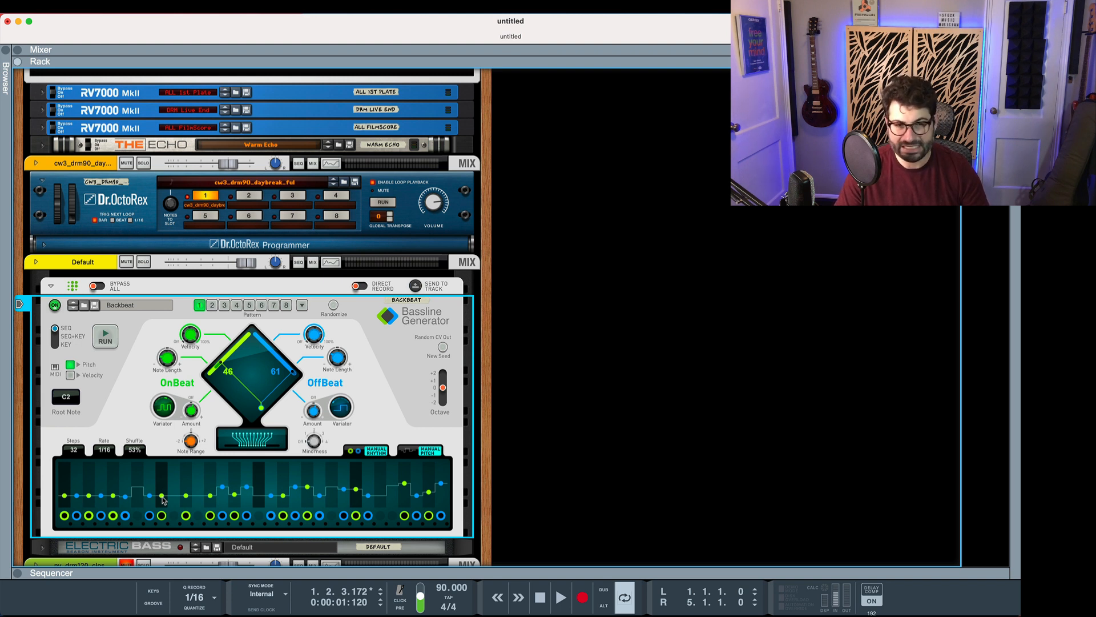
Raise the pitch of the OnBeat note at step 9 and check the pattern options without choosing any.
drag(162, 498, 163, 490)
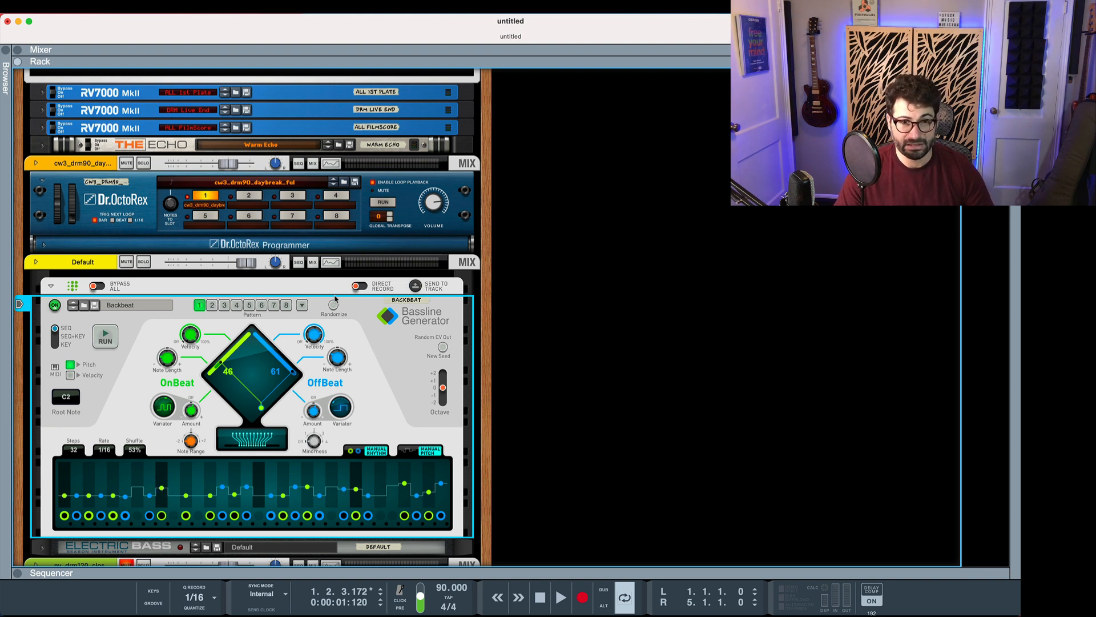
click(303, 305)
click(323, 298)
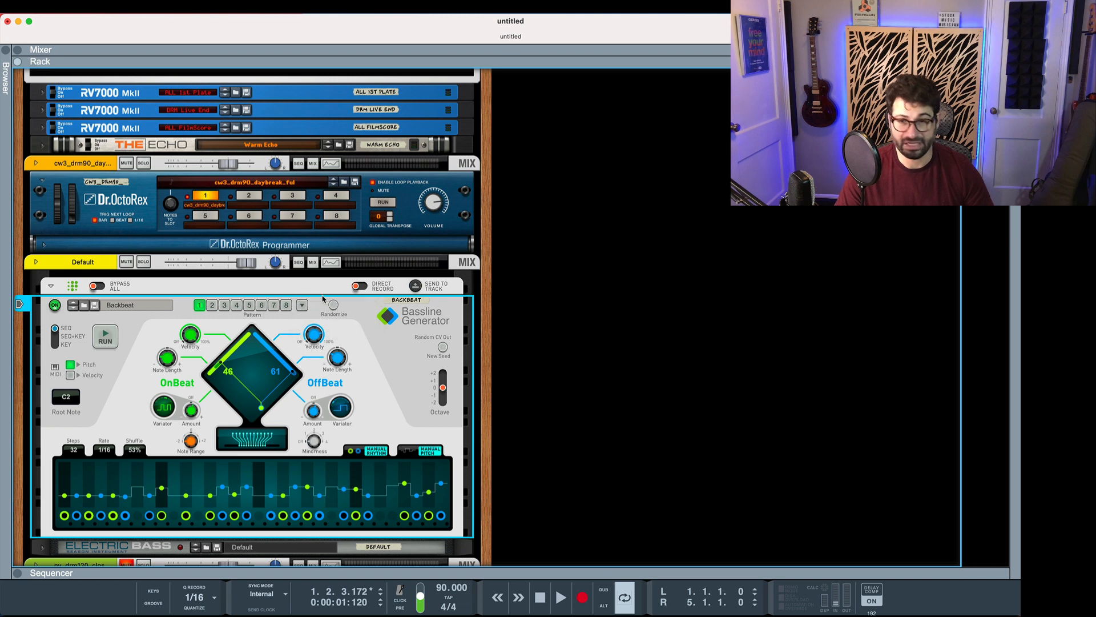